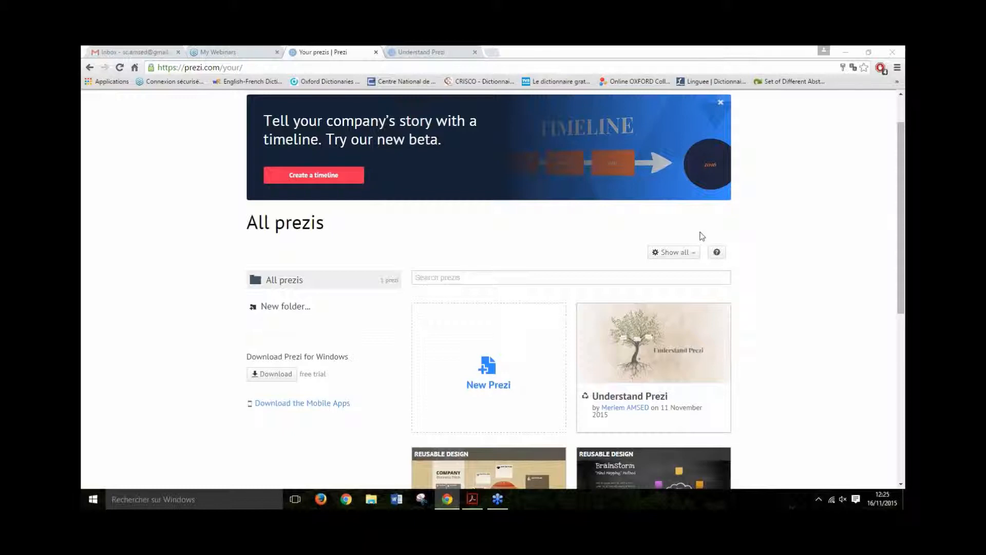
- Switch from the presentation list to the open Understand Prezi presentation and examine its tree canvas at different zoom levels
{"action": "scroll", "coordinate": [606, 167], "scroll_direction": "up", "scroll_amount": 1}
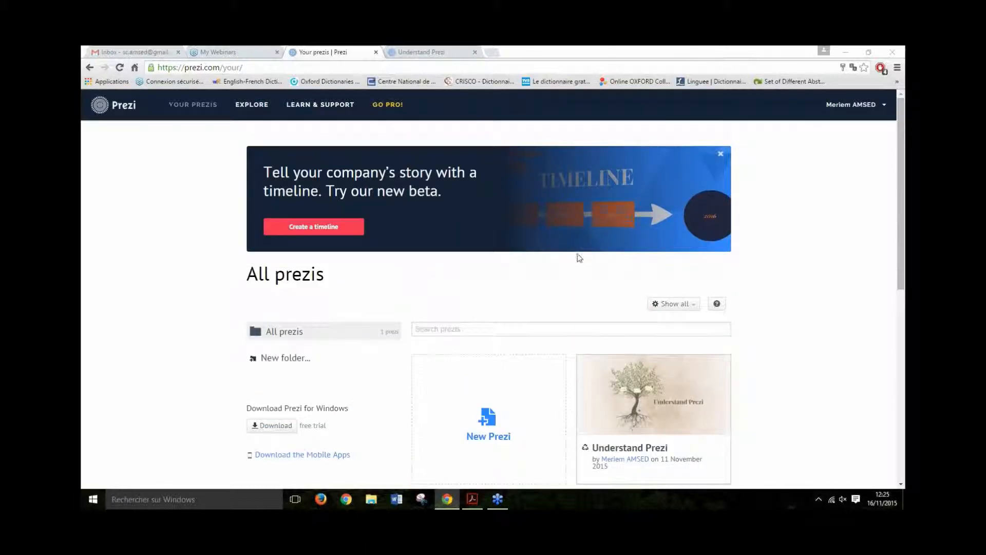
{"action": "scroll", "coordinate": [578, 261], "scroll_direction": "down", "scroll_amount": 1}
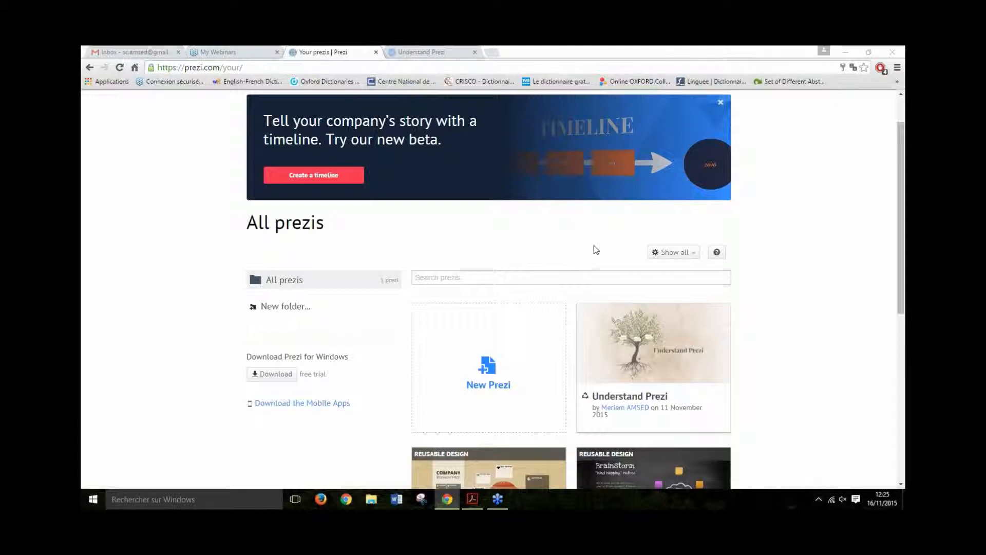
{"action": "left_click", "coordinate": [433, 51]}
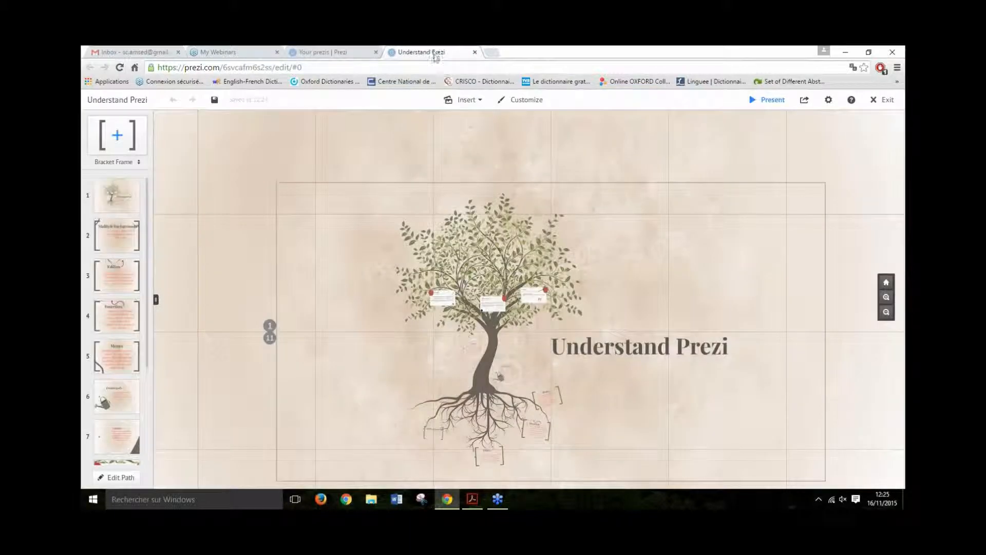
{"action": "scroll", "coordinate": [634, 214], "scroll_direction": "down", "scroll_amount": 3}
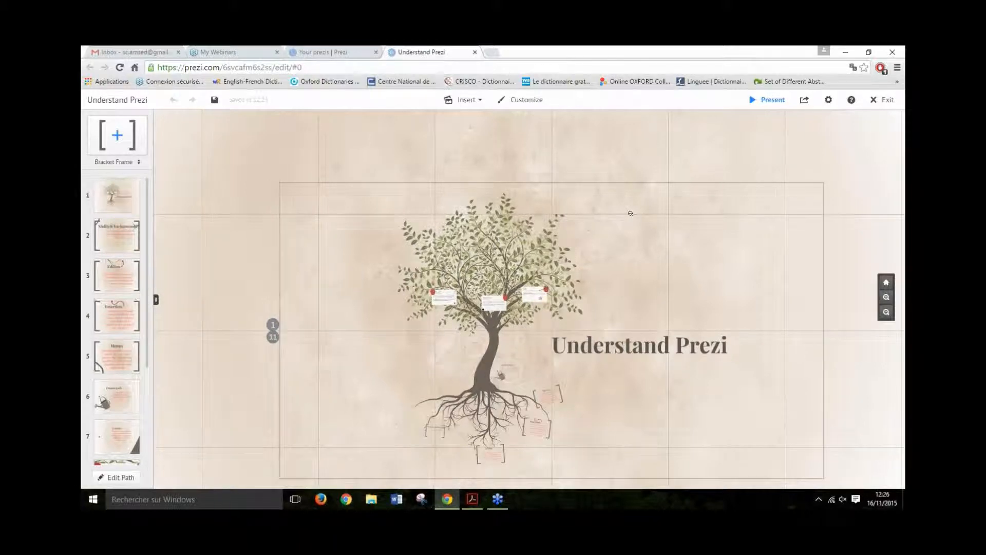
{"action": "scroll", "coordinate": [631, 220], "scroll_direction": "down", "scroll_amount": 3}
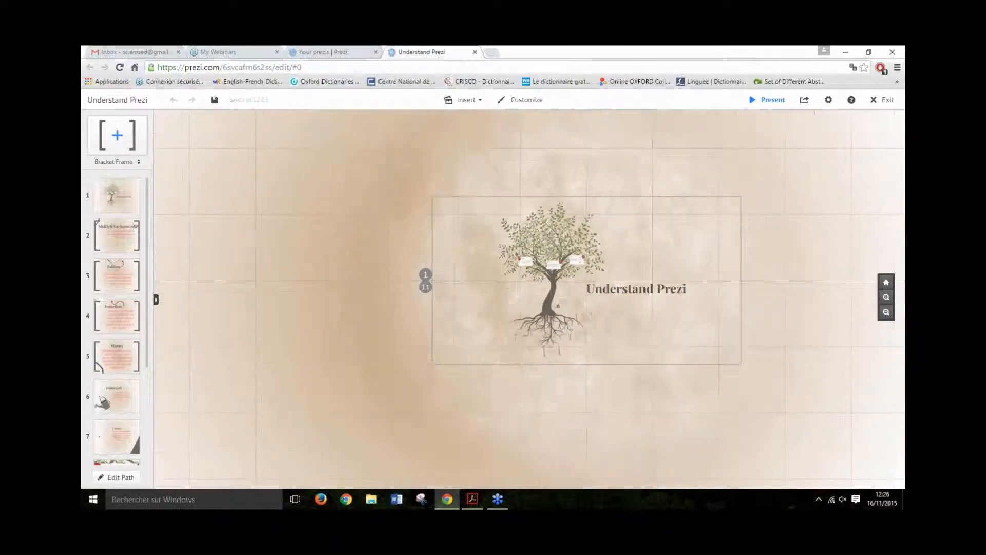
{"action": "scroll", "coordinate": [632, 219], "scroll_direction": "down", "scroll_amount": 2}
{"action": "scroll", "coordinate": [630, 215], "scroll_direction": "down", "scroll_amount": 2}
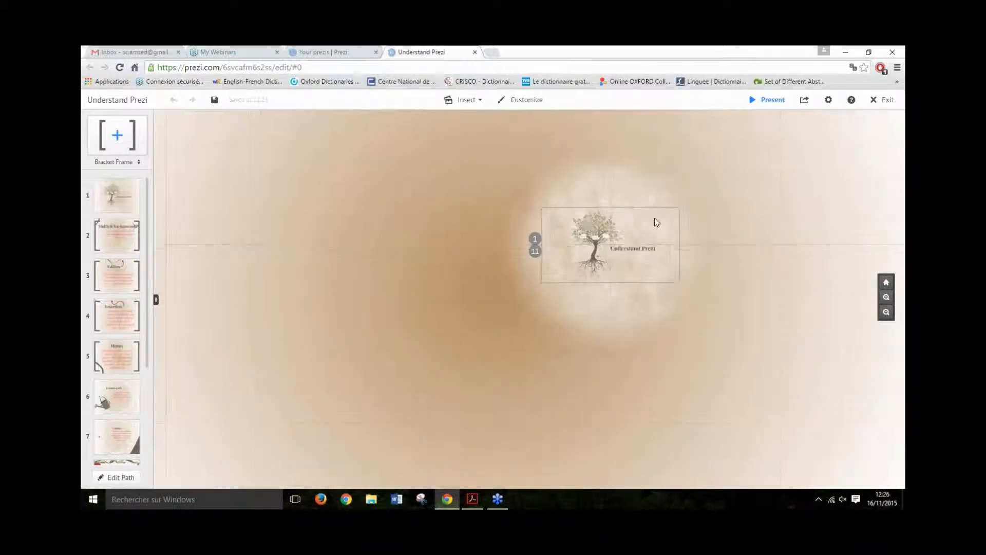
{"action": "scroll", "coordinate": [667, 241], "scroll_direction": "up", "scroll_amount": 1}
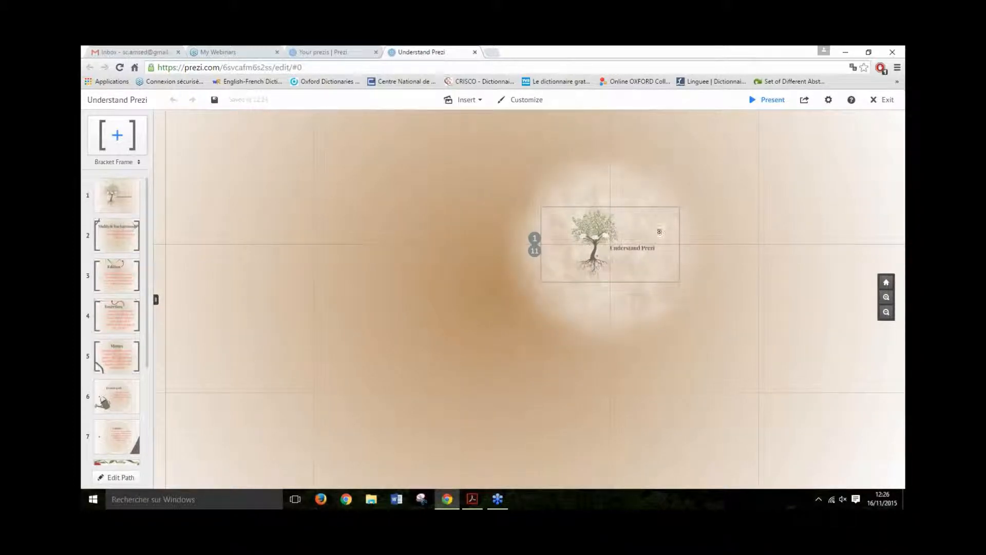
{"action": "scroll", "coordinate": [658, 230], "scroll_direction": "up", "scroll_amount": 3}
{"action": "scroll", "coordinate": [637, 237], "scroll_direction": "up", "scroll_amount": 5}
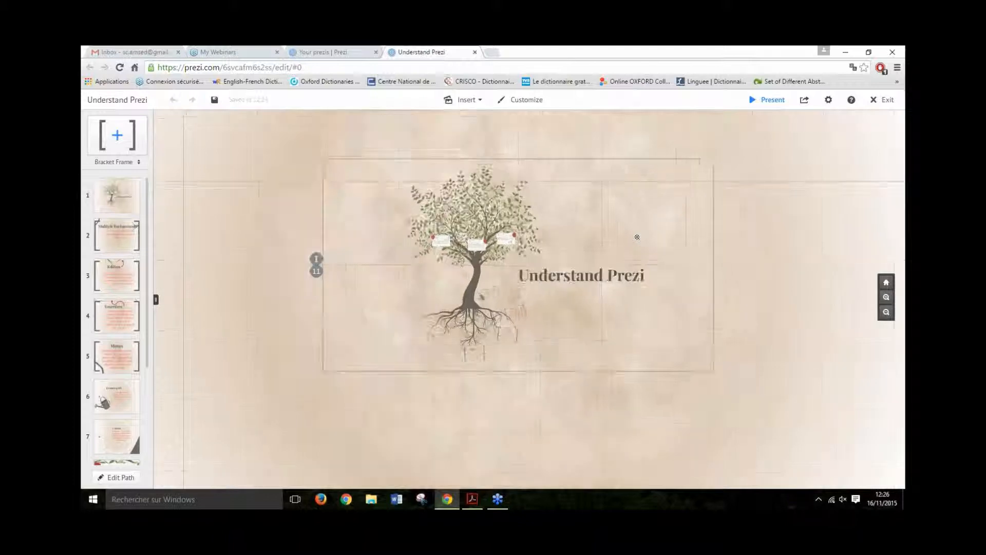
{"action": "scroll", "coordinate": [637, 236], "scroll_direction": "up", "scroll_amount": 5}
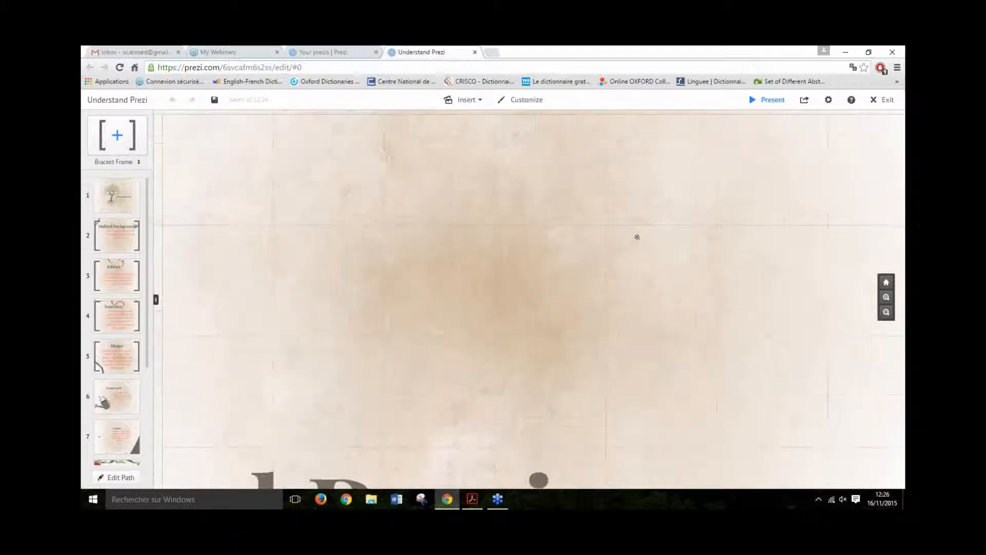
{"action": "scroll", "coordinate": [426, 279], "scroll_direction": "down", "scroll_amount": 5}
{"action": "scroll", "coordinate": [427, 278], "scroll_direction": "down", "scroll_amount": 5}
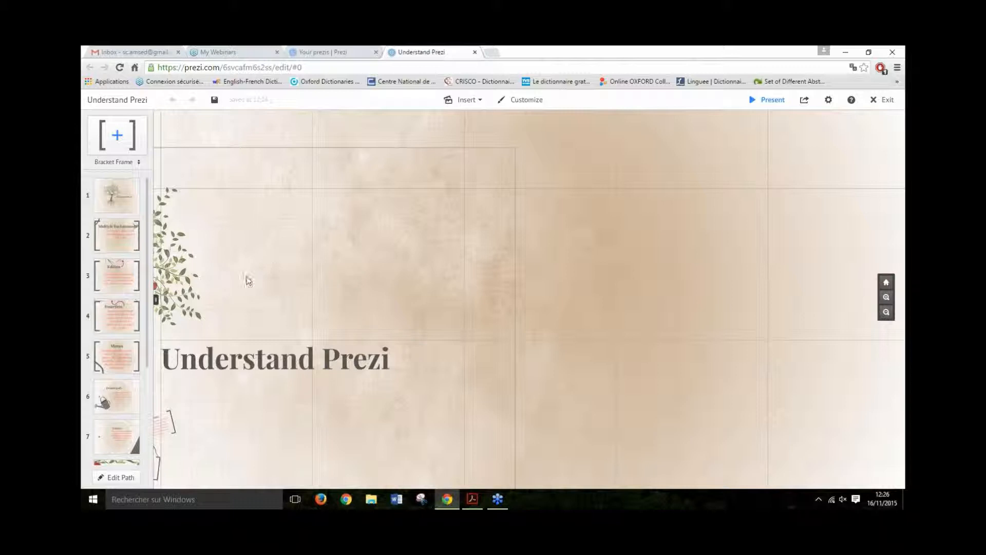
{"action": "left_click_drag", "start_coordinate": [248, 279], "coordinate": [621, 236]}
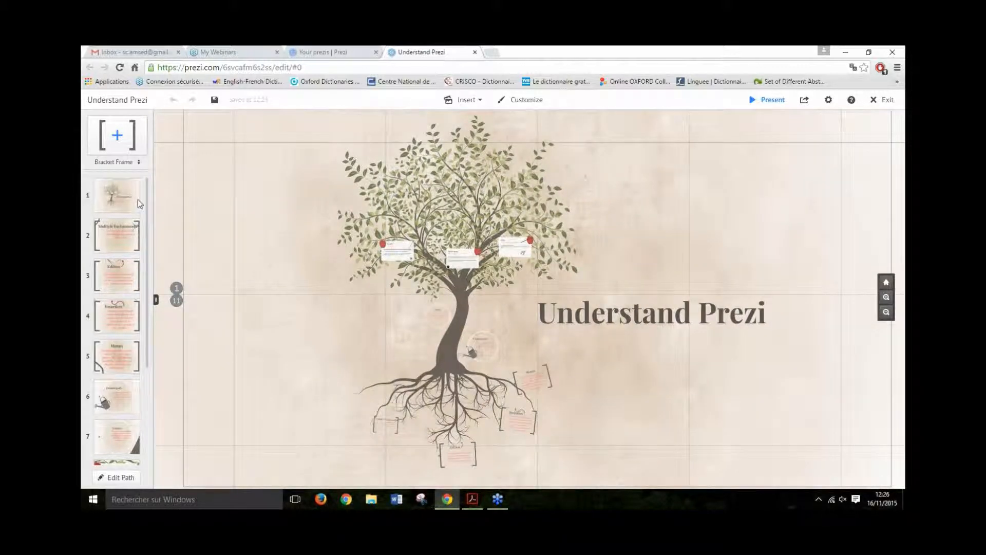
- View the Multiple backgrounds frame, the tree overview, Multiple backgrounds again, and the Edition frame
{"action": "left_click", "coordinate": [114, 240]}
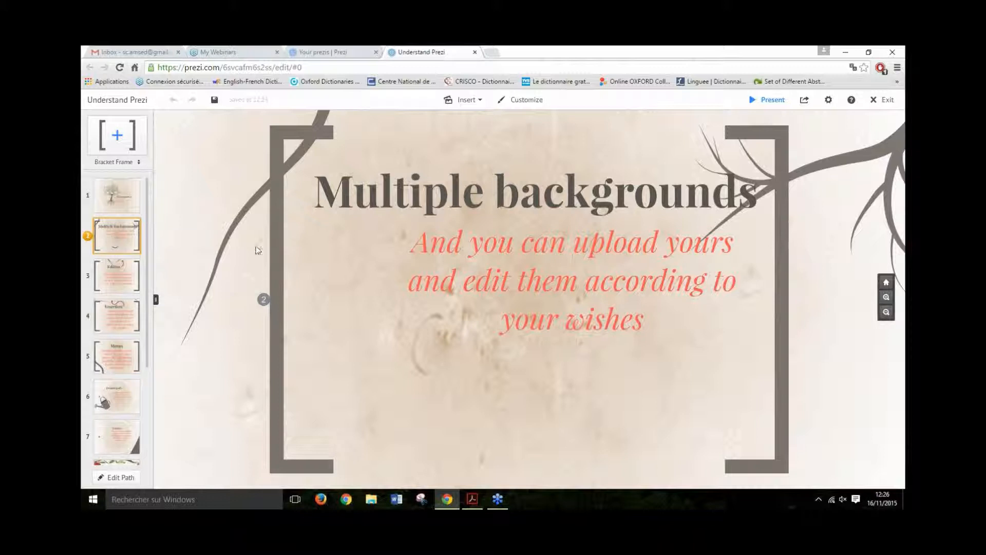
{"action": "left_click", "coordinate": [106, 199]}
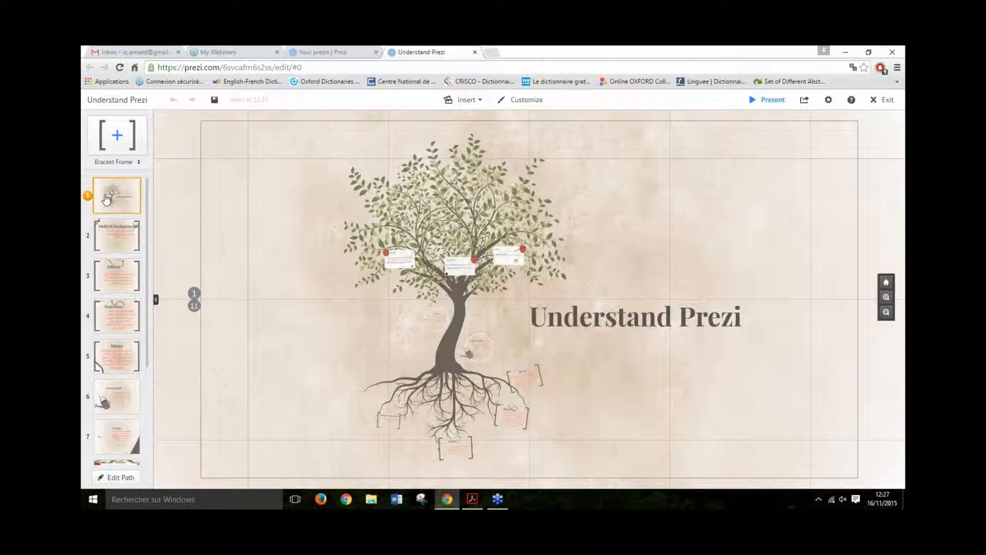
{"action": "left_click", "coordinate": [129, 240]}
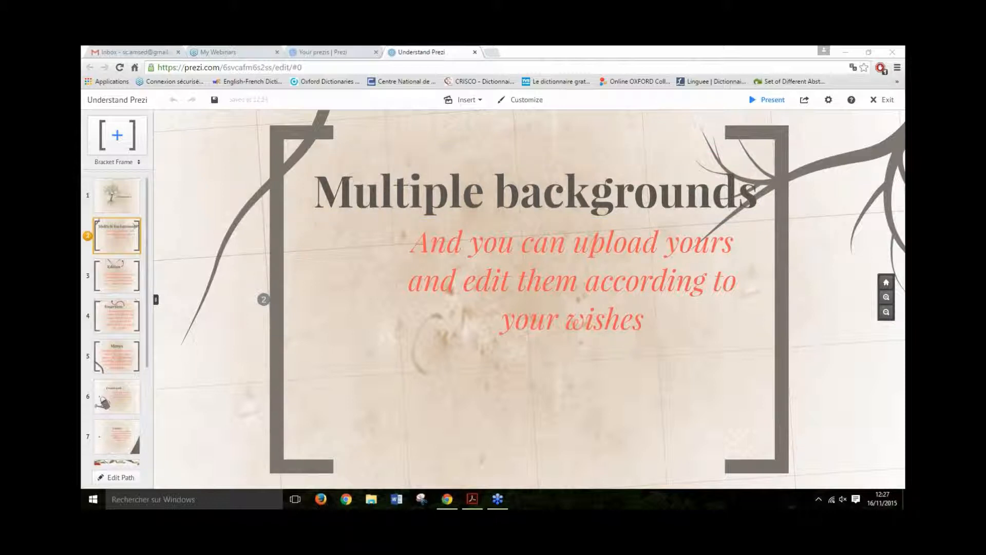
{"action": "left_click", "coordinate": [114, 281]}
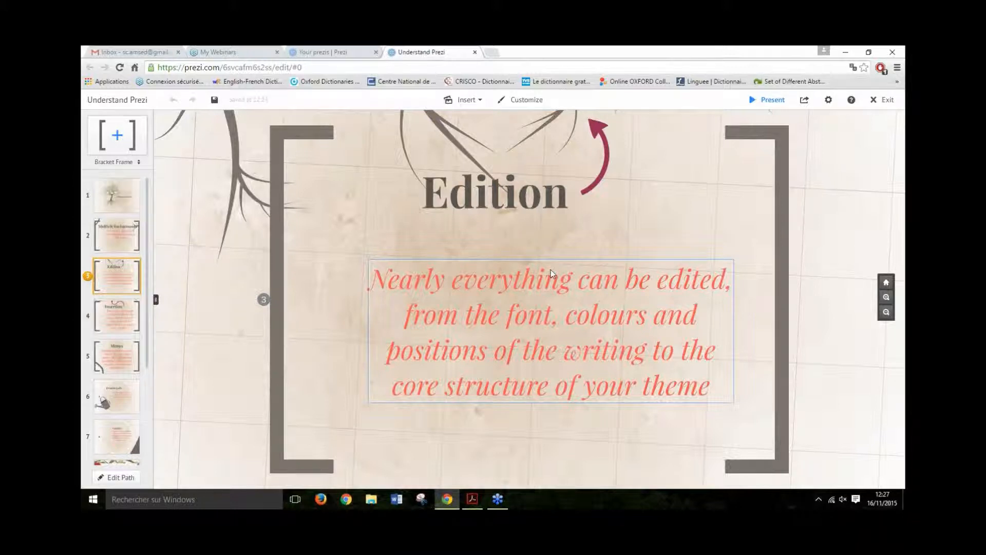
- Inspect the frame types available for new frames and close the list without changing the Bracket type
{"action": "scroll", "coordinate": [551, 272], "scroll_direction": "down", "scroll_amount": 1}
{"action": "scroll", "coordinate": [549, 268], "scroll_direction": "down", "scroll_amount": 2}
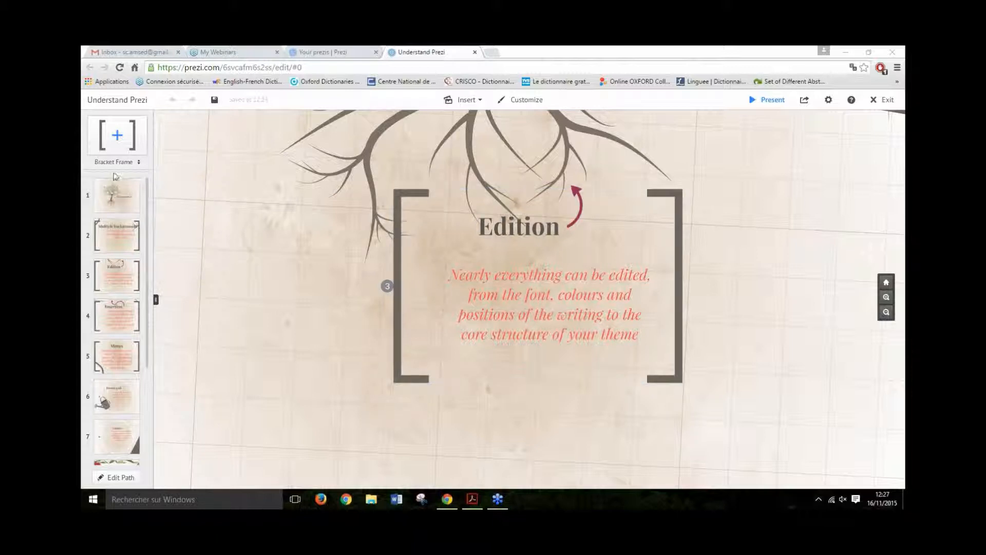
{"action": "left_click", "coordinate": [138, 164]}
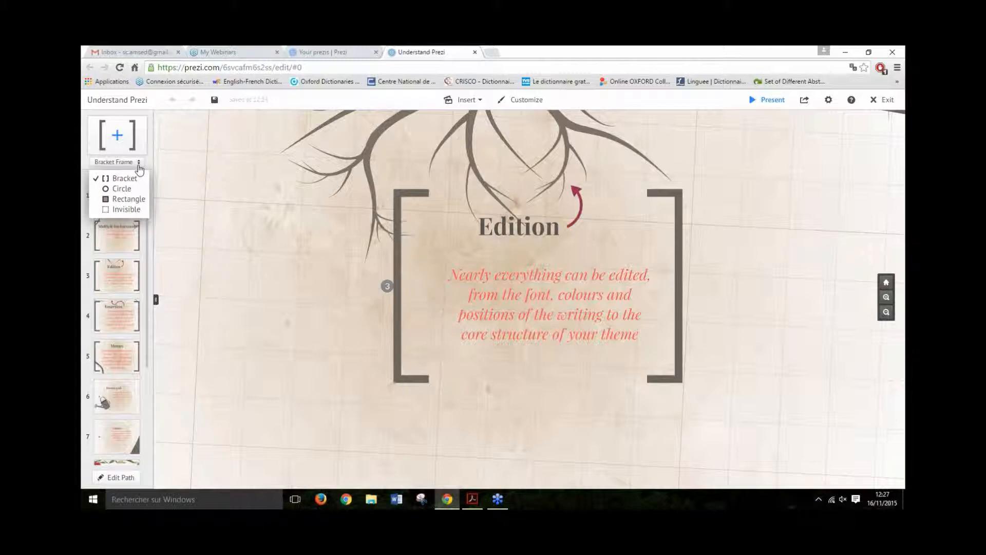
{"action": "left_click", "coordinate": [333, 225]}
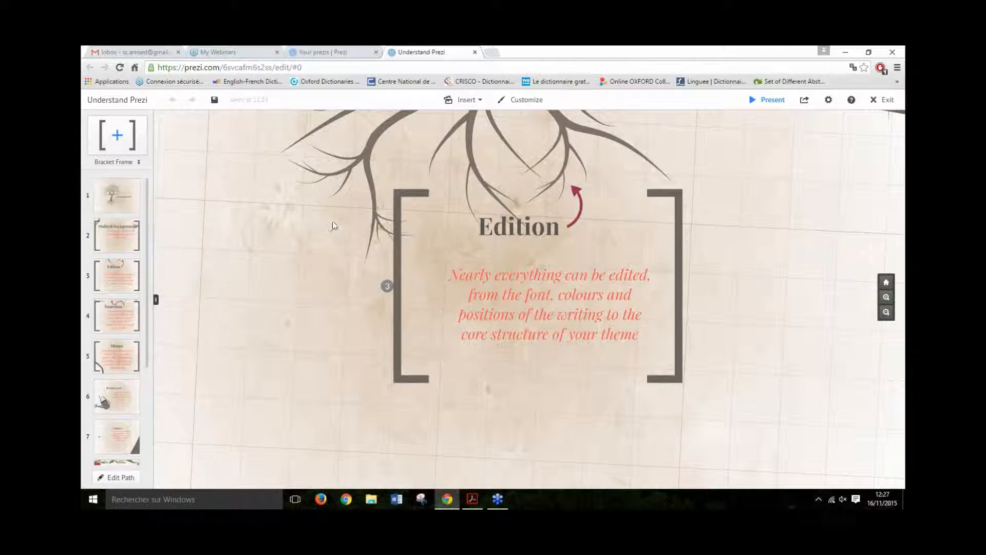
- Shrink the Edition bracket frame slightly together with its contents and rotate it slightly clockwise
{"action": "left_click", "coordinate": [410, 197]}
{"action": "left_click", "coordinate": [411, 198]}
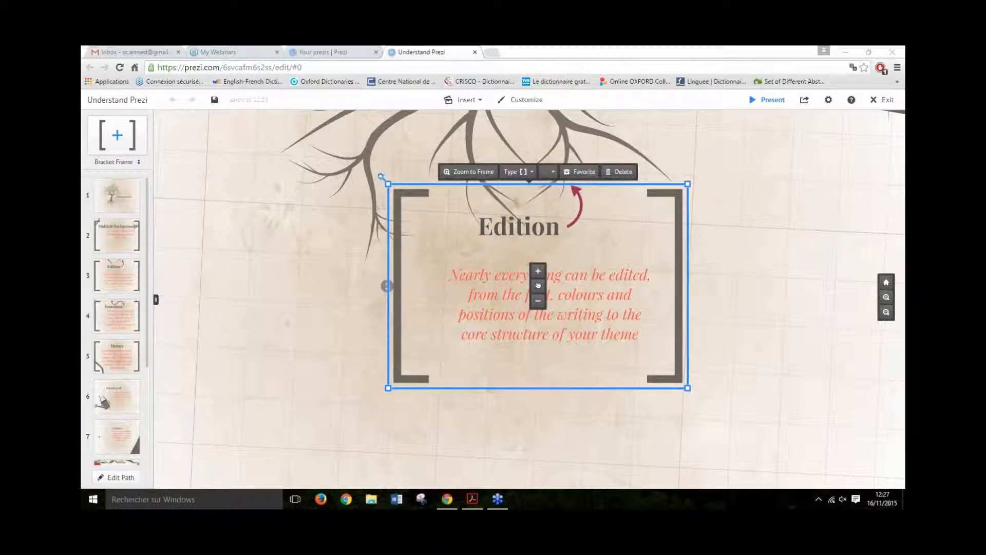
{"action": "mouse_move", "coordinate": [387, 183]}
{"action": "left_mouse_down"}
{"action": "mouse_move", "coordinate": [378, 176]}
{"action": "mouse_move", "coordinate": [391, 186]}
{"action": "left_mouse_up"}
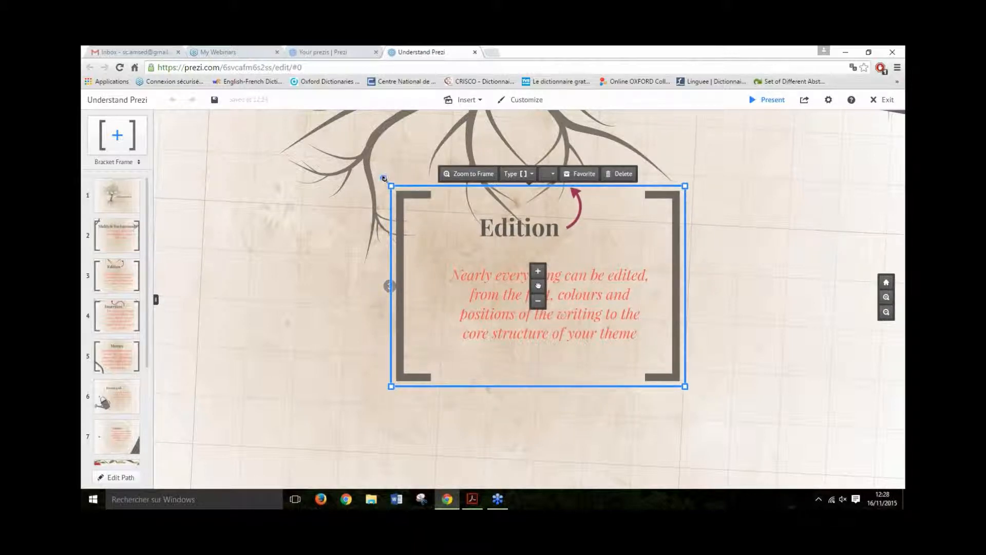
{"action": "left_click_drag", "start_coordinate": [380, 180], "coordinate": [475, 241]}
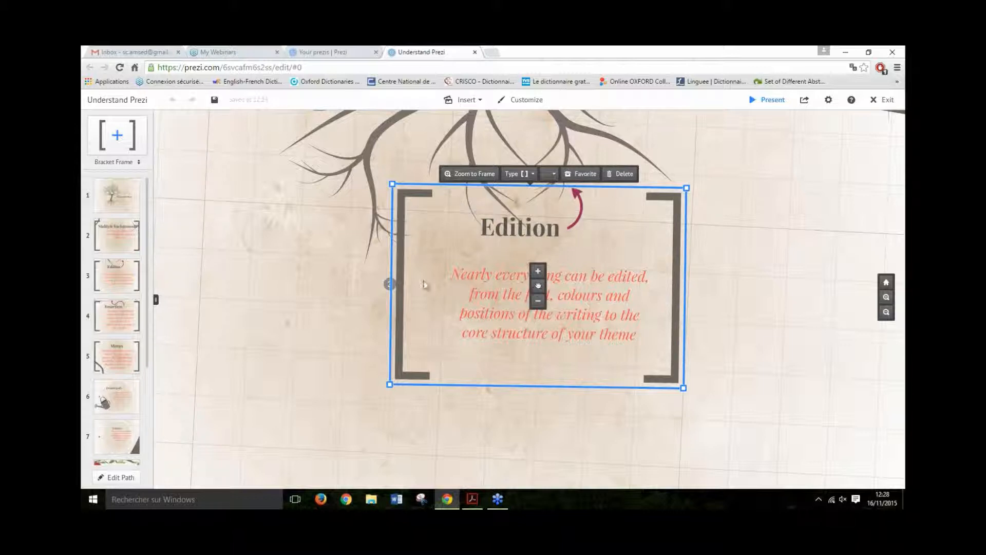
- Look through the Edition frame's type and colour options, and zoom in to the frame
{"action": "left_click", "coordinate": [533, 174]}
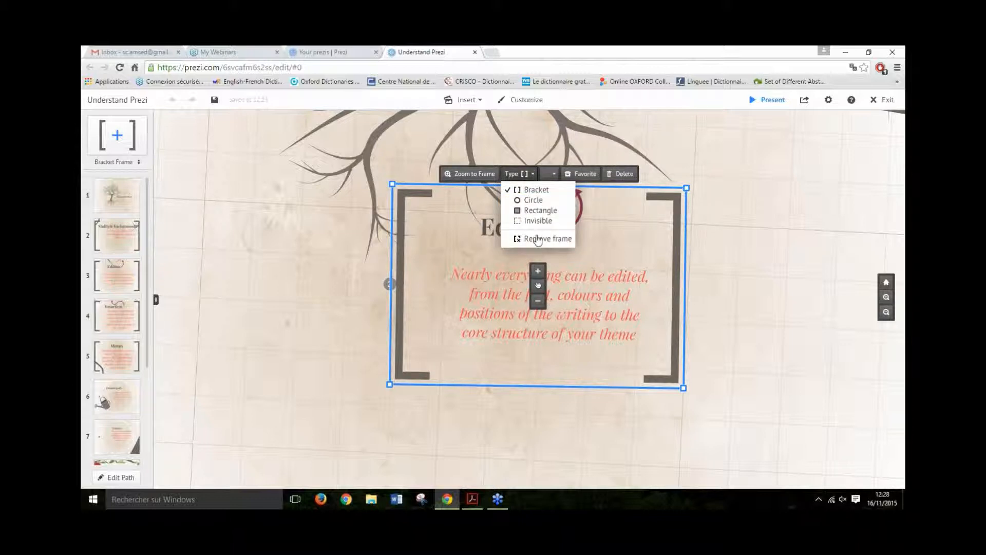
{"action": "left_click", "coordinate": [553, 176]}
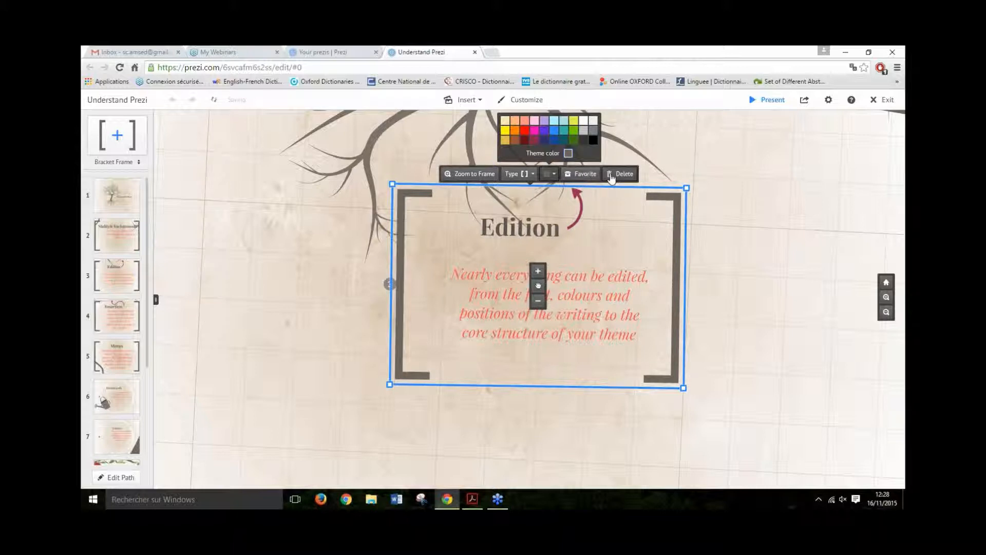
{"action": "left_click", "coordinate": [474, 174]}
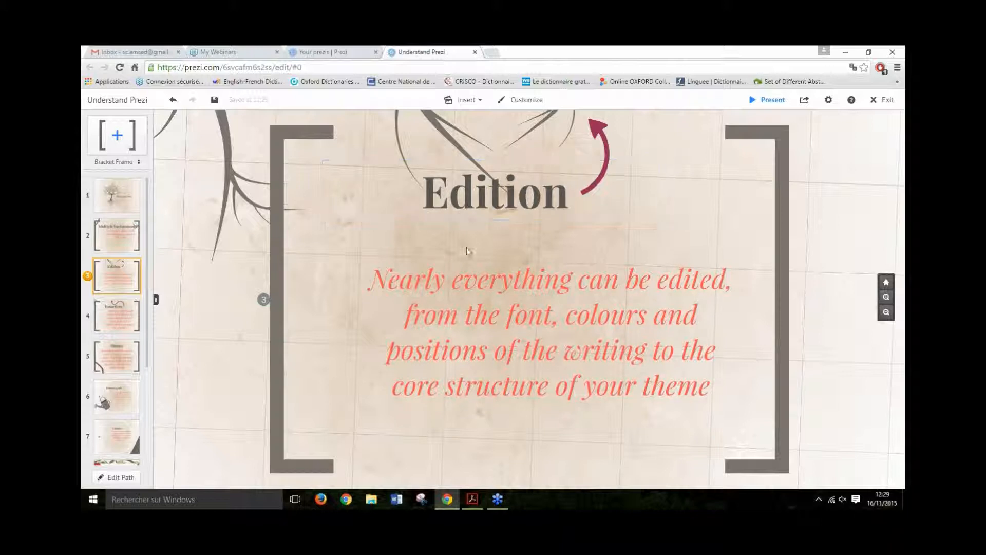
- Scale the Edition frame up and back down by one increment, and move it slightly down and to the right on the canvas
{"action": "left_click", "coordinate": [738, 136]}
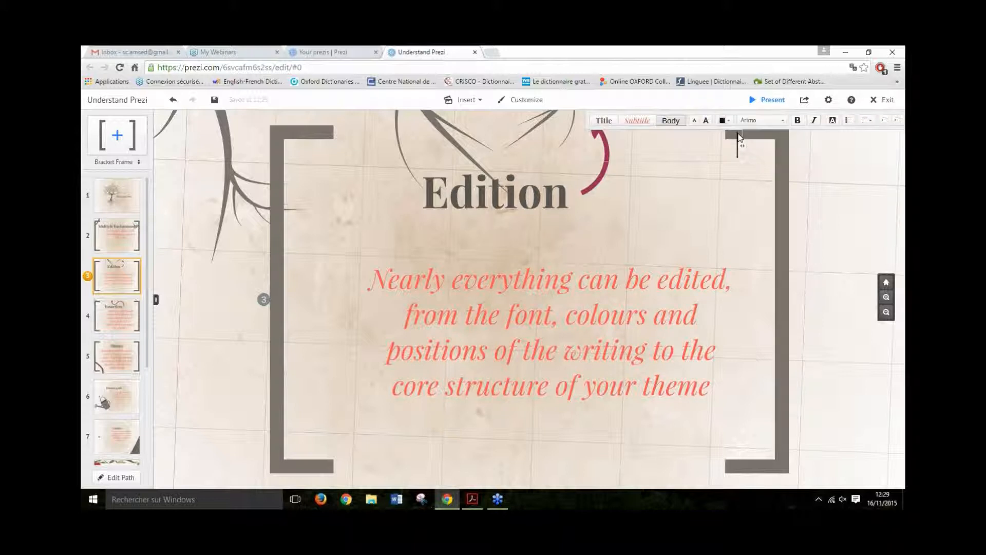
{"action": "left_click", "coordinate": [777, 278]}
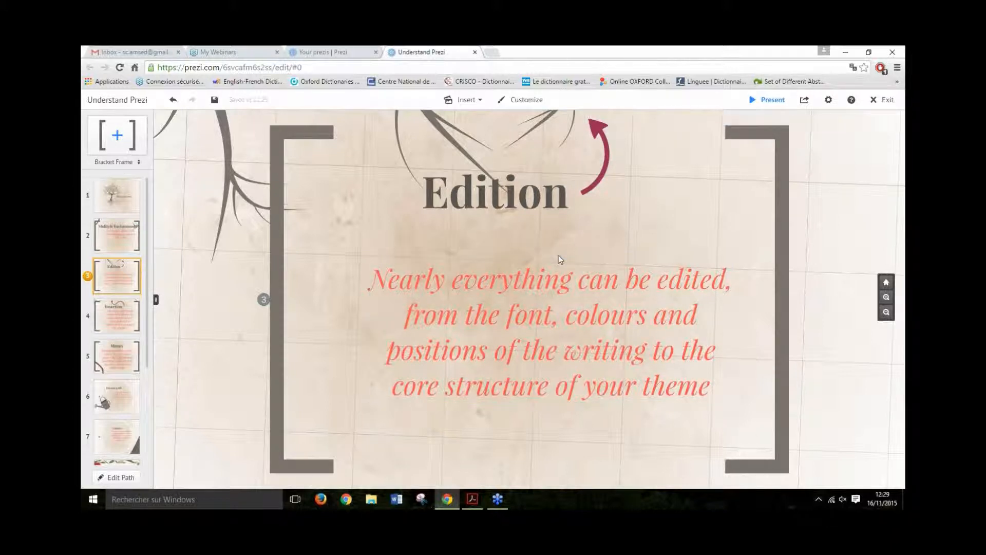
{"action": "scroll", "coordinate": [559, 255], "scroll_direction": "down", "scroll_amount": 1}
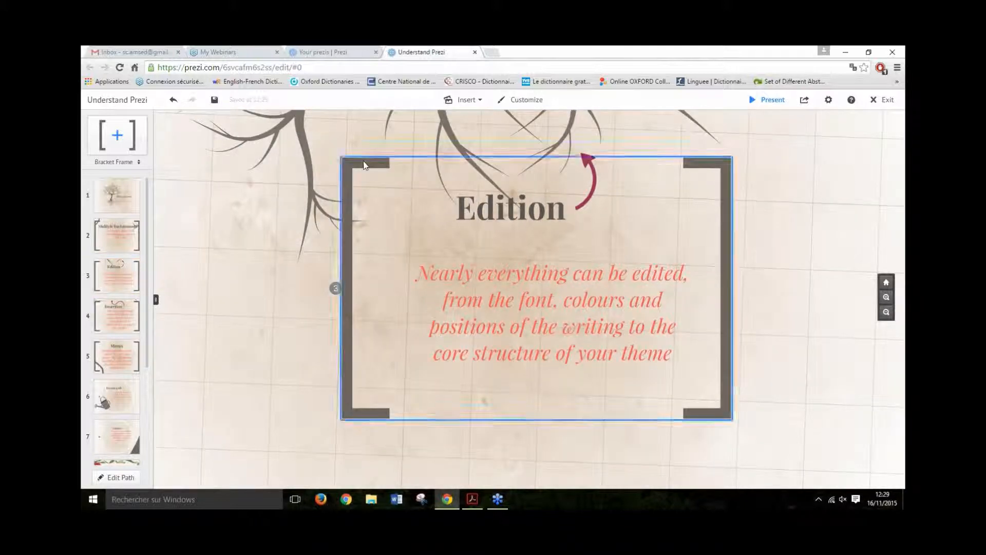
{"action": "left_click", "coordinate": [609, 188]}
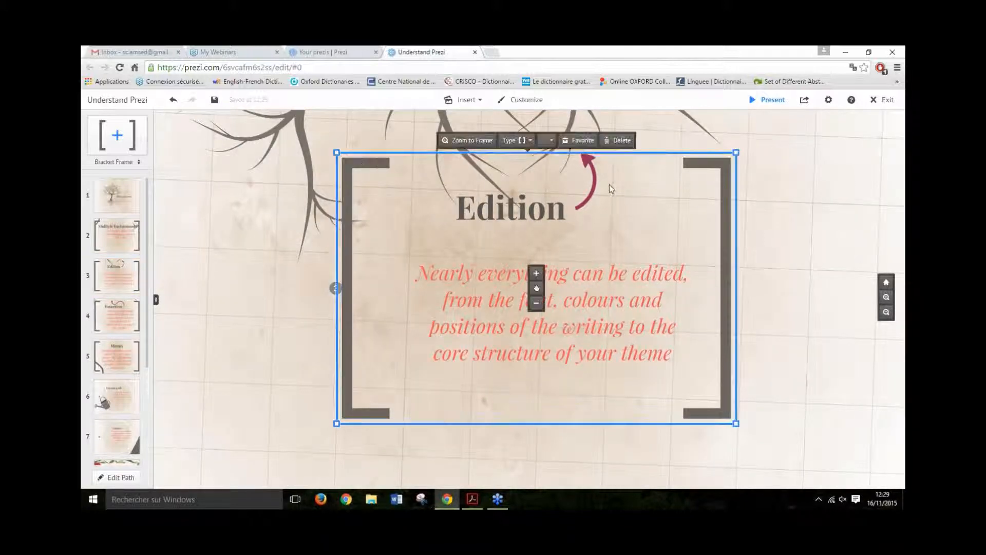
{"action": "left_click", "coordinate": [540, 276]}
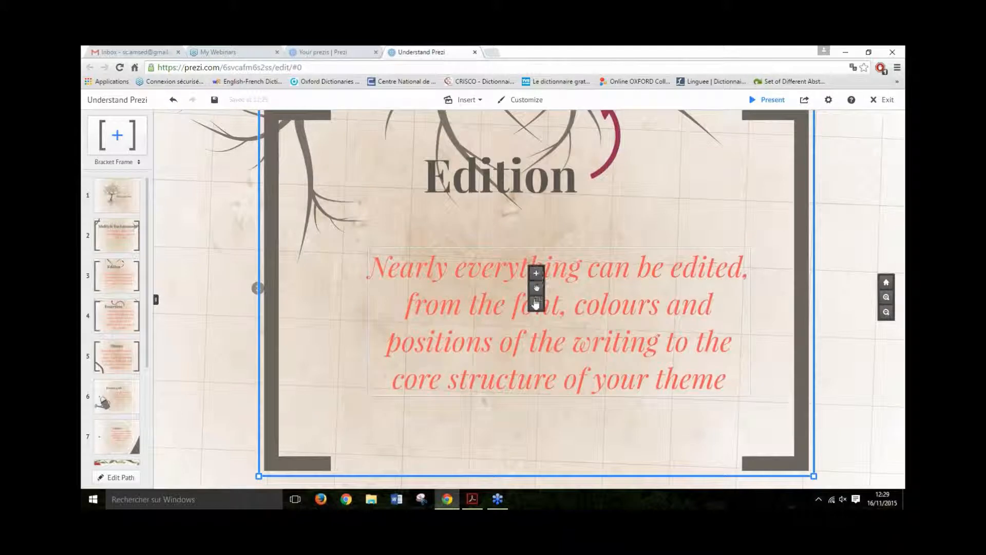
{"action": "left_click", "coordinate": [537, 305]}
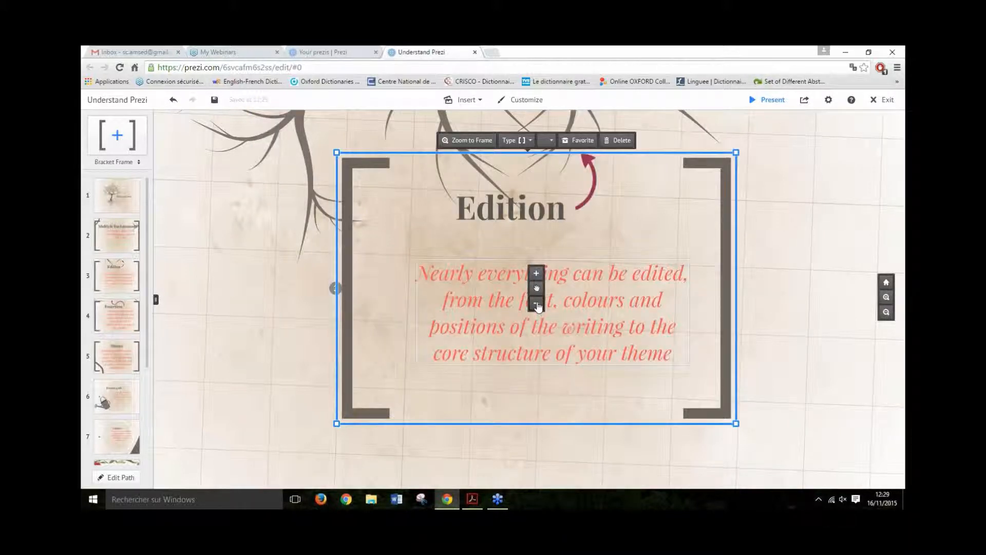
{"action": "mouse_move", "coordinate": [537, 292]}
{"action": "left_mouse_down"}
{"action": "mouse_move", "coordinate": [586, 304]}
{"action": "mouse_move", "coordinate": [525, 308]}
{"action": "mouse_move", "coordinate": [547, 293]}
{"action": "left_mouse_up"}
{"action": "mouse_move", "coordinate": [655, 248]}
{"action": "left_mouse_down"}
{"action": "mouse_move", "coordinate": [704, 253]}
{"action": "mouse_move", "coordinate": [657, 258]}
{"action": "left_mouse_up"}
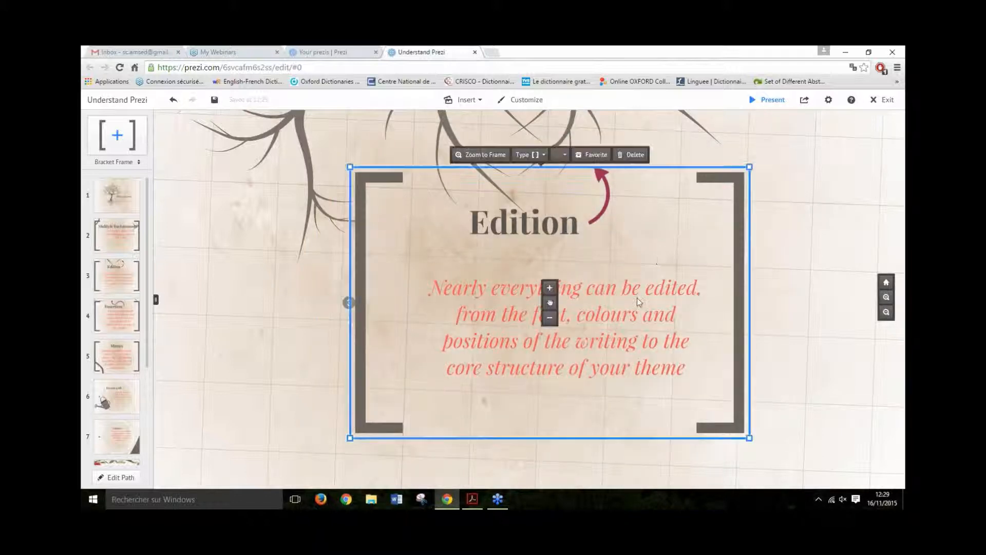
- Open the Edition title for text editing, highlight most of its letters, then leave editing and reselect the title as an object
{"action": "left_click", "coordinate": [625, 234]}
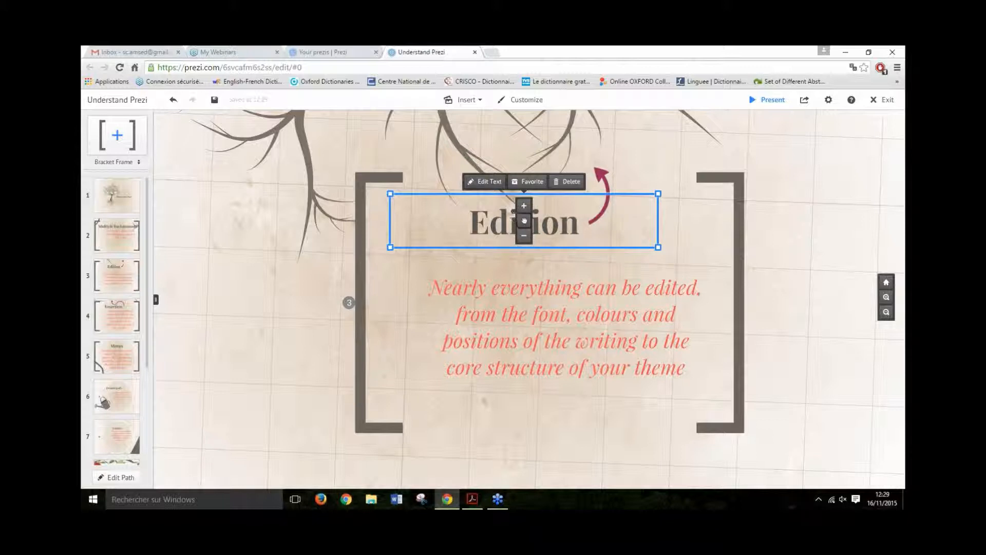
{"action": "left_click", "coordinate": [527, 225]}
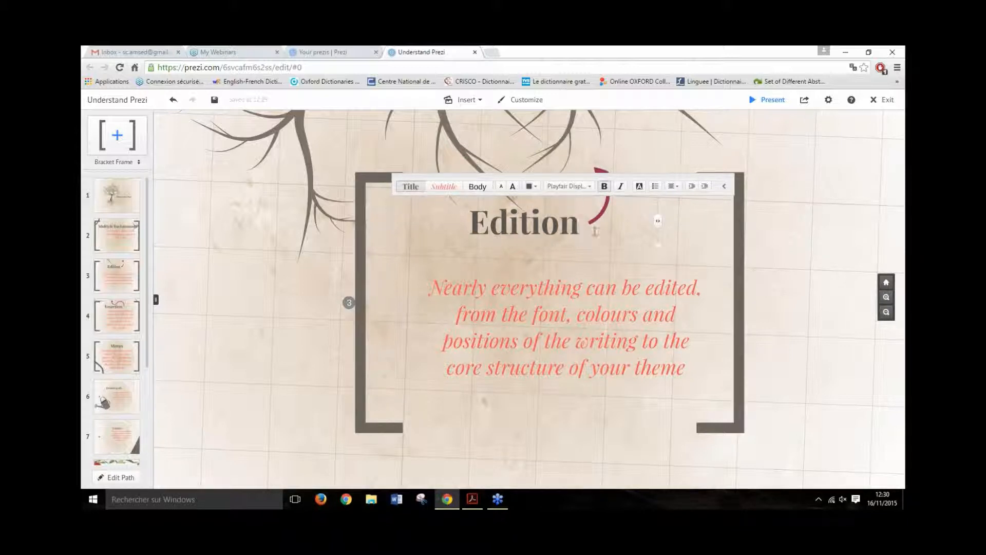
{"action": "left_click_drag", "start_coordinate": [589, 231], "coordinate": [489, 229]}
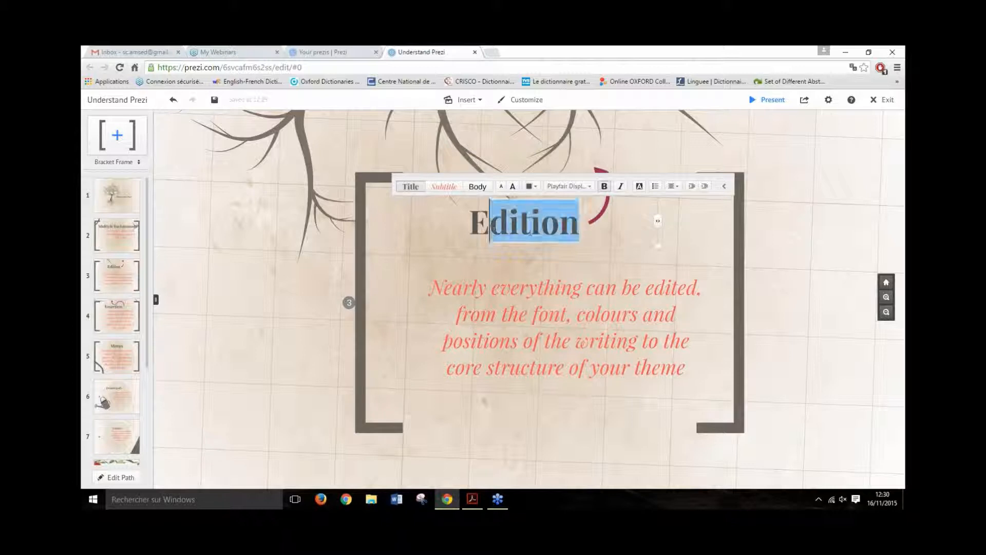
{"action": "left_click", "coordinate": [484, 290]}
{"action": "left_click", "coordinate": [501, 213]}
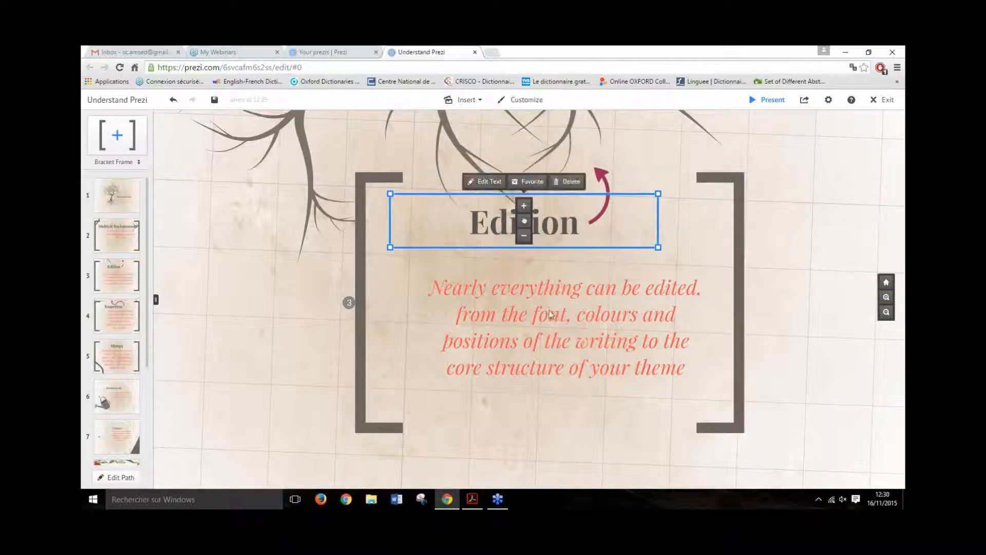
- Open the Edition title for text editing, select the whole word, restore its font size by one increment, and look through its font list
{"action": "left_click", "coordinate": [483, 182]}
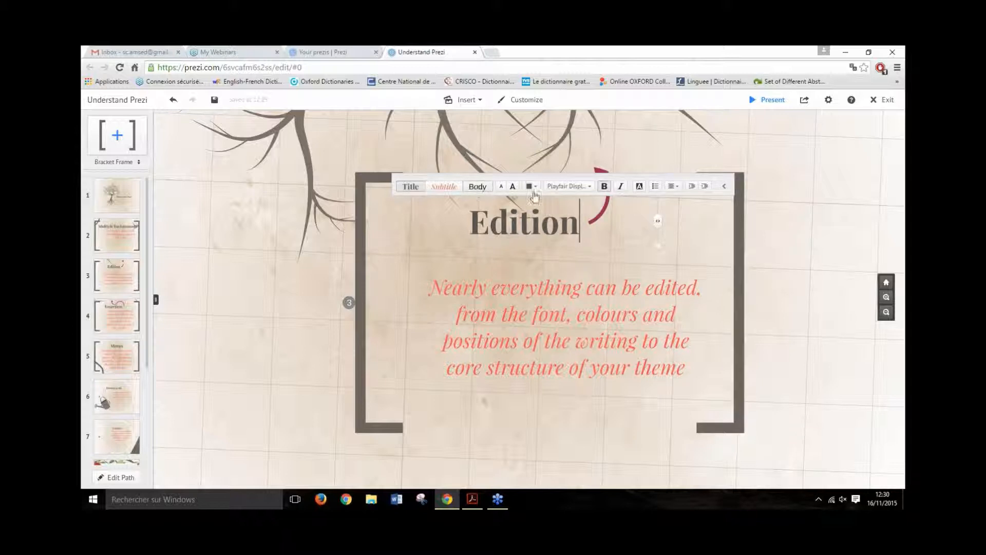
{"action": "left_click_drag", "start_coordinate": [585, 230], "coordinate": [468, 226]}
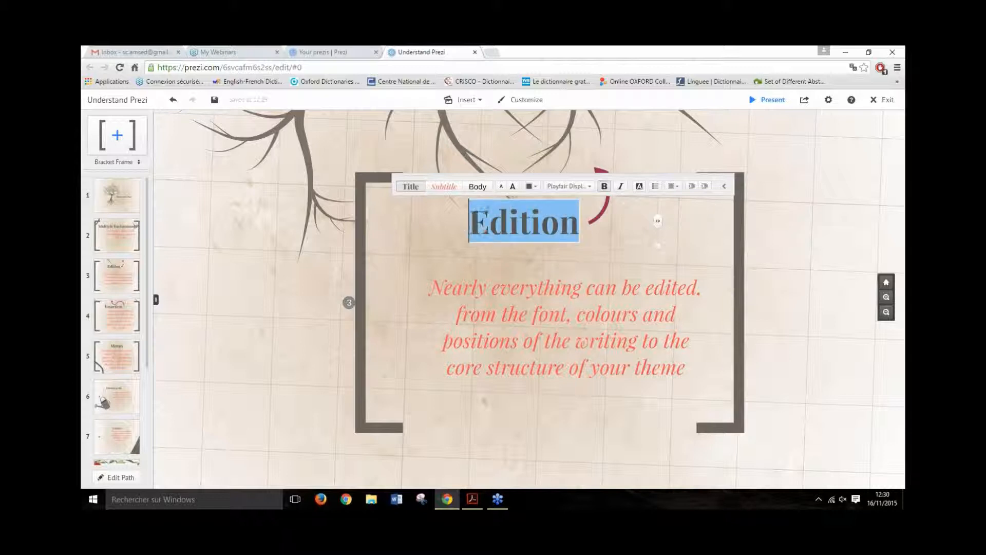
{"action": "left_click", "coordinate": [511, 188]}
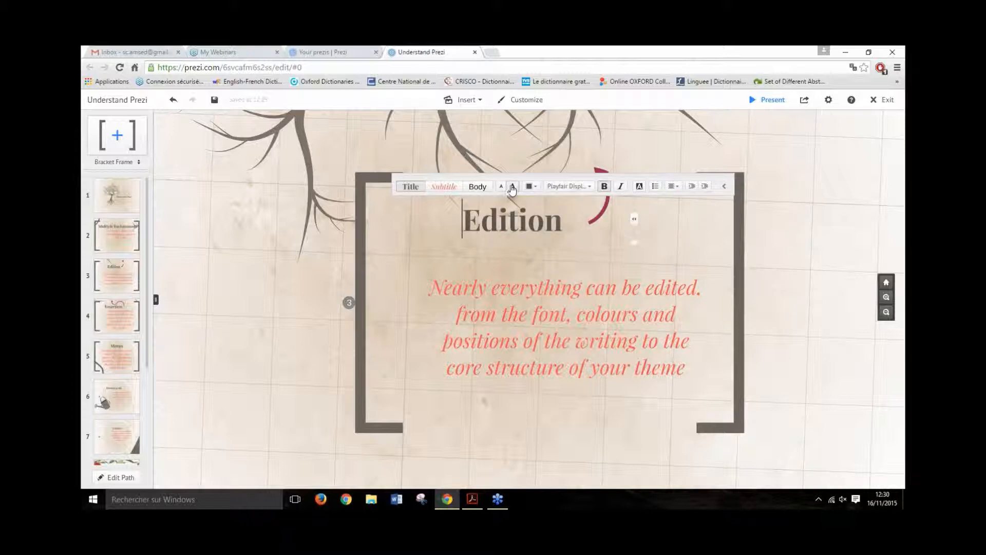
{"action": "left_click", "coordinate": [587, 186]}
{"action": "left_click", "coordinate": [589, 189]}
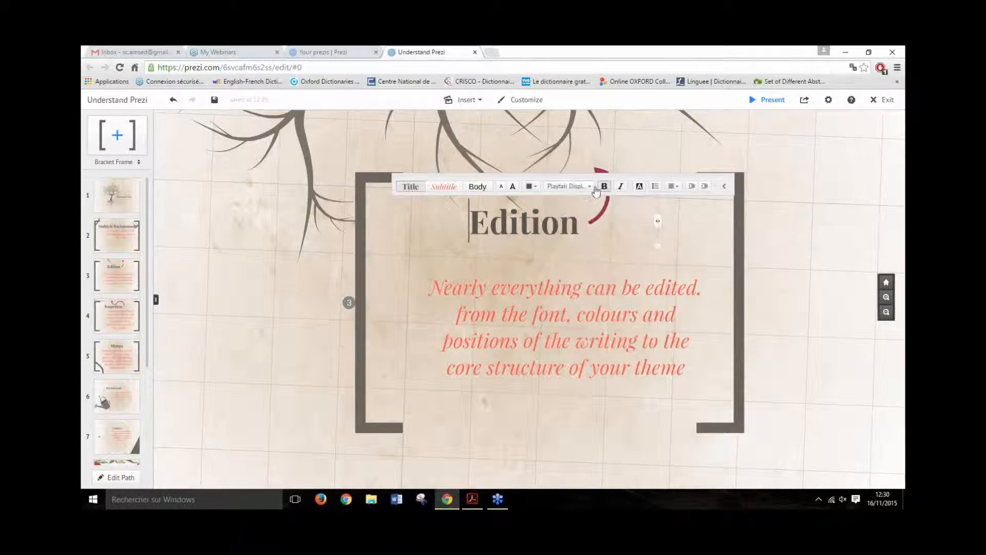
- Turn the text background of the Edition title on and off again, and look at its alignment options
{"action": "left_click", "coordinate": [639, 186]}
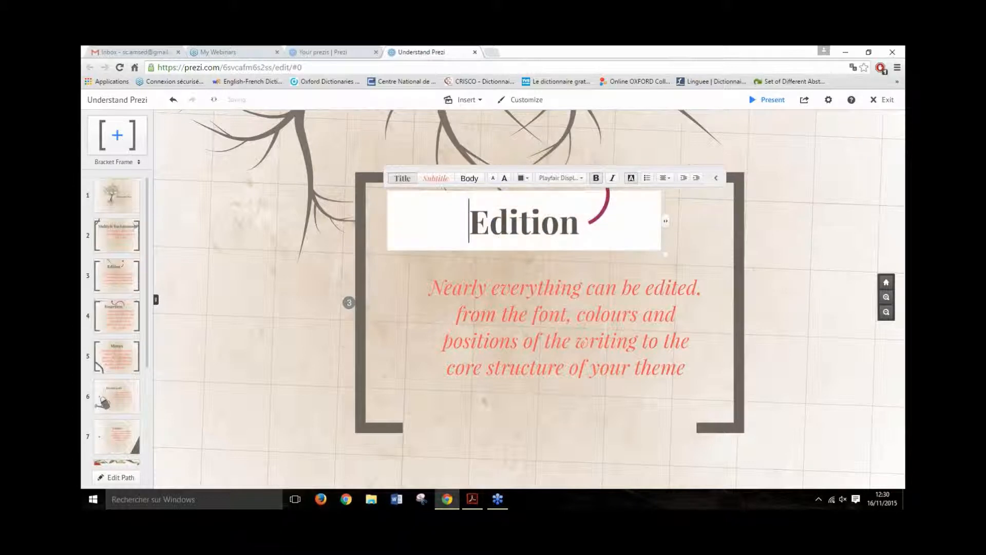
{"action": "left_click", "coordinate": [631, 178]}
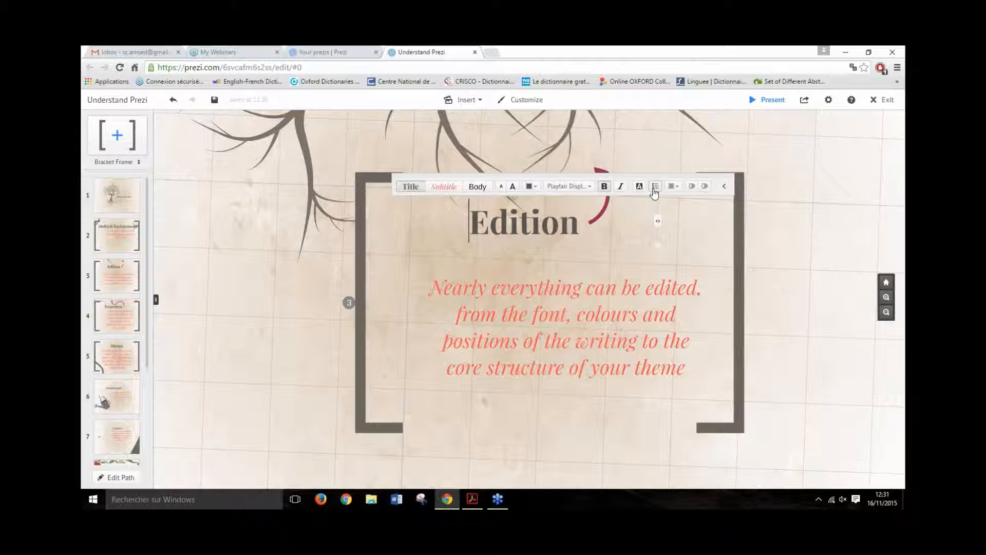
{"action": "left_click", "coordinate": [677, 189]}
- Narrow the Edition title's text box slightly, scale the text up a little, and leave text editing
{"action": "mouse_move", "coordinate": [657, 222]}
{"action": "left_mouse_down"}
{"action": "mouse_move", "coordinate": [724, 230]}
{"action": "mouse_move", "coordinate": [646, 230]}
{"action": "left_mouse_up"}
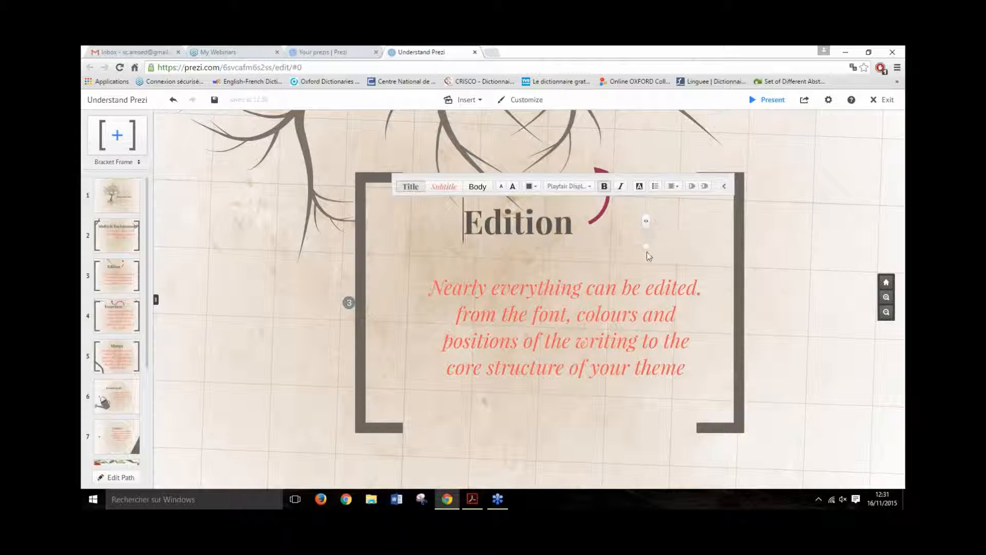
{"action": "mouse_move", "coordinate": [649, 251]}
{"action": "left_mouse_down"}
{"action": "mouse_move", "coordinate": [716, 286]}
{"action": "mouse_move", "coordinate": [619, 234]}
{"action": "mouse_move", "coordinate": [738, 287]}
{"action": "mouse_move", "coordinate": [628, 247]}
{"action": "mouse_move", "coordinate": [717, 296]}
{"action": "mouse_move", "coordinate": [655, 253]}
{"action": "left_mouse_up"}
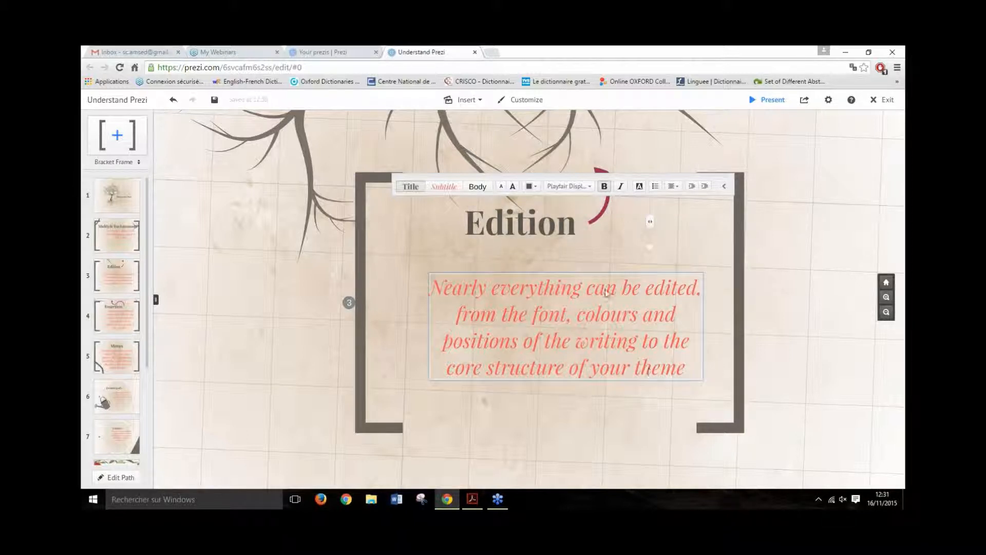
{"action": "left_click", "coordinate": [738, 262]}
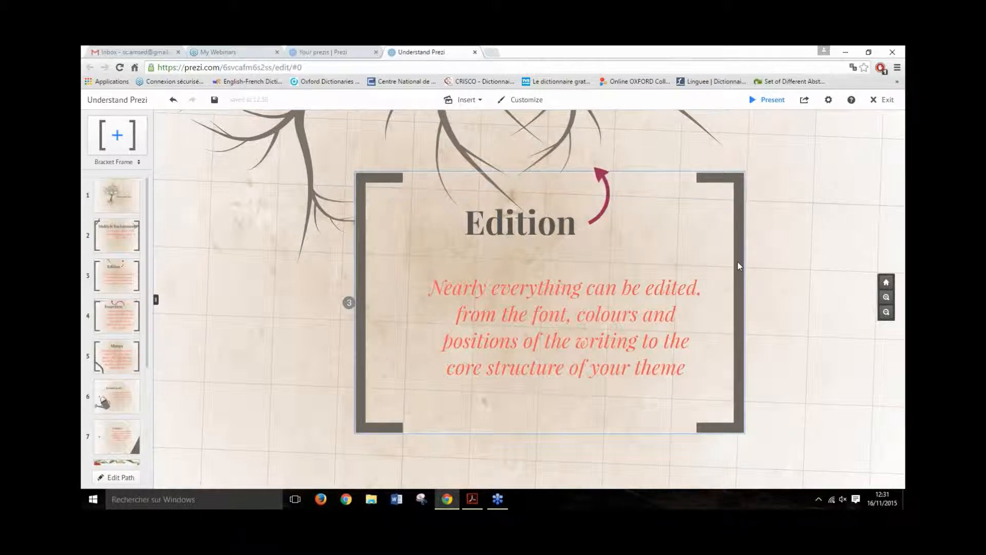
- Select and deselect the Edition title, and start a new text box beside it inside the frame and discard it
{"action": "left_click", "coordinate": [503, 213]}
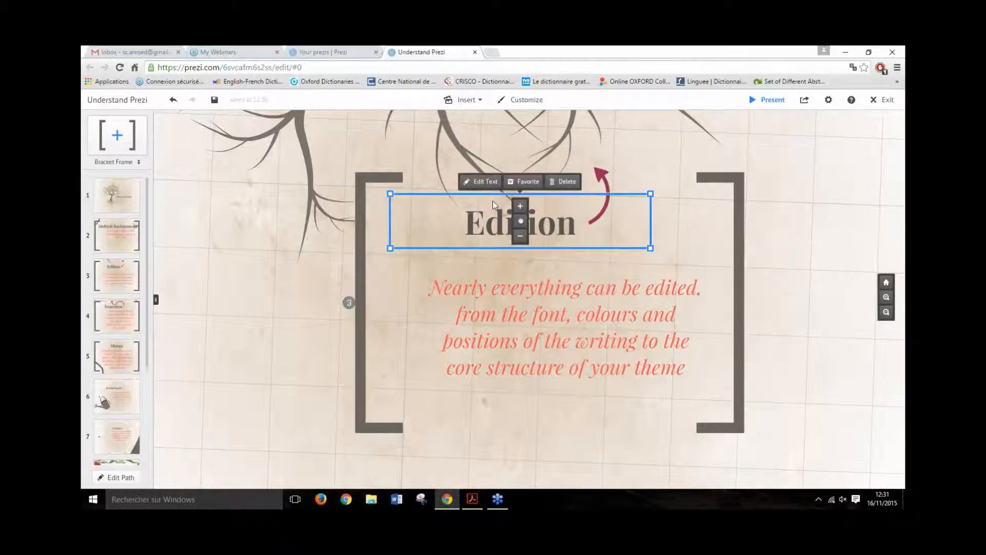
{"action": "left_click", "coordinate": [388, 393]}
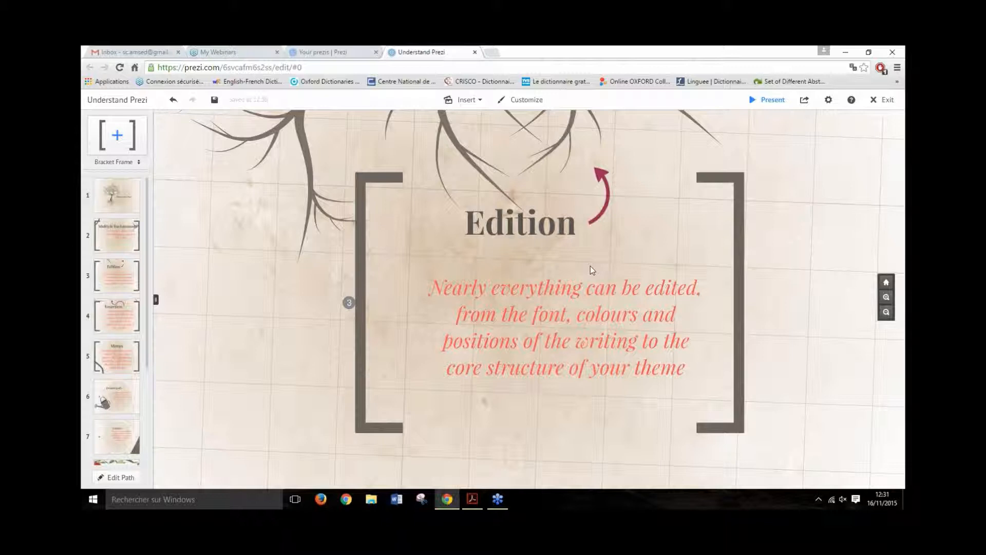
{"action": "double_click", "coordinate": [670, 206]}
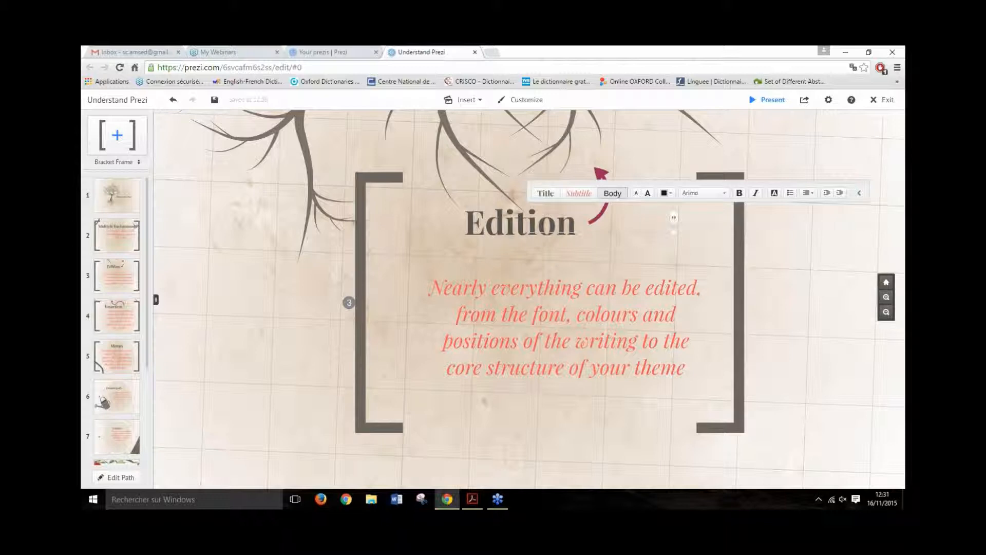
{"action": "key", "text": "Escape"}
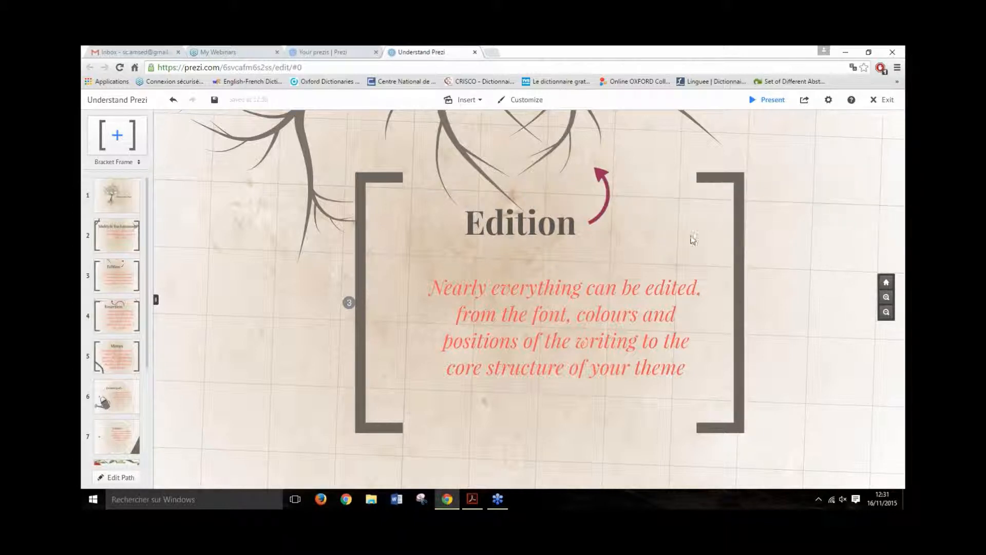
- Move along the presentation path from the Edition frame to the Insertion frame, path step 4
{"action": "scroll", "coordinate": [673, 241], "scroll_direction": "down", "scroll_amount": 2}
{"action": "scroll", "coordinate": [672, 245], "scroll_direction": "down", "scroll_amount": 3}
{"action": "left_click", "coordinate": [110, 281]}
{"action": "left_click", "coordinate": [110, 321]}
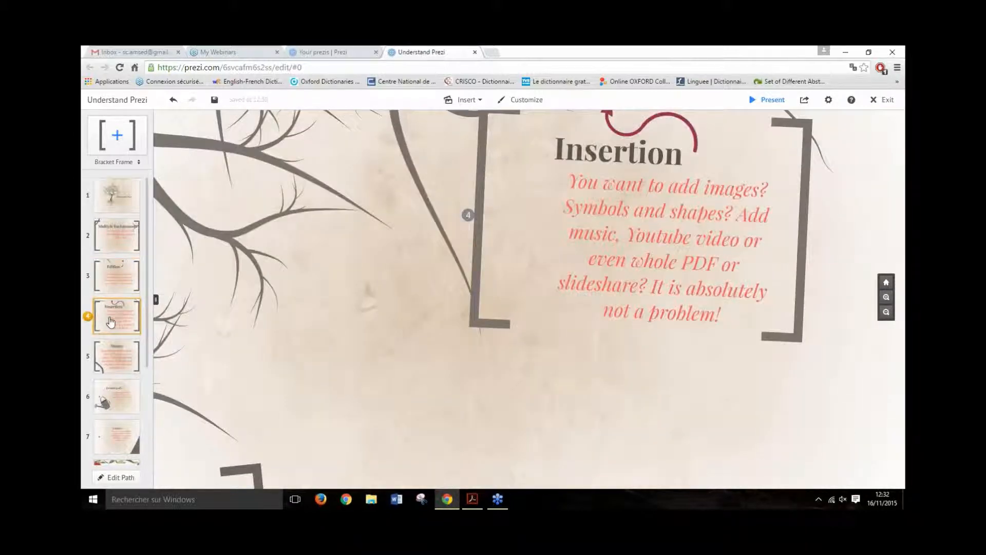
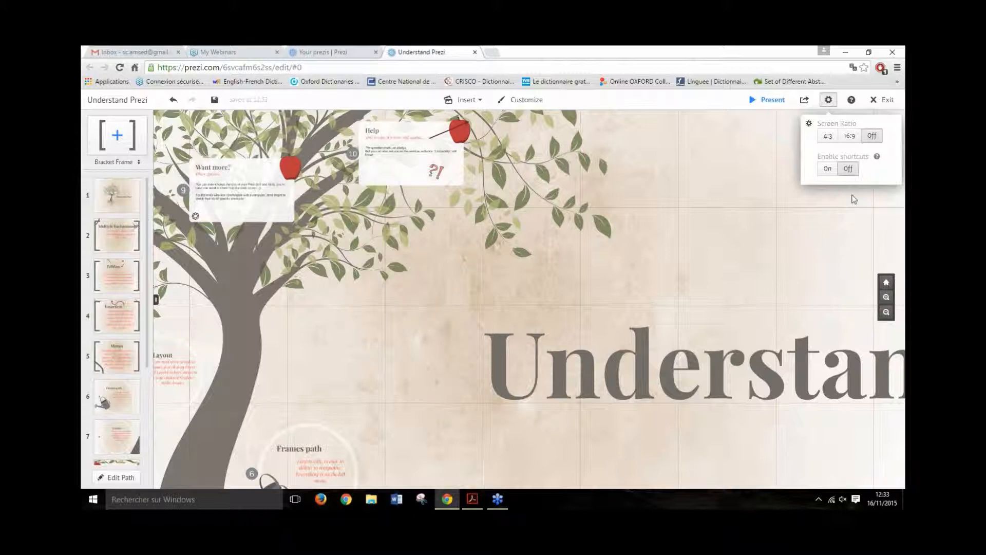
- Review the privacy levels, public link and collaborator options in the prezi's sharing settings, and close them without changes
{"action": "left_click", "coordinate": [810, 104]}
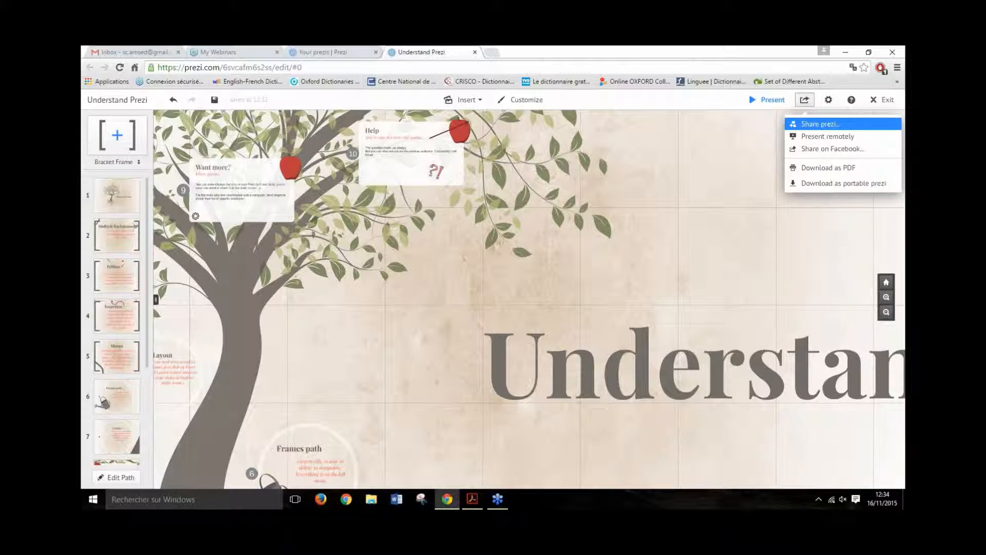
{"action": "left_click", "coordinate": [810, 125]}
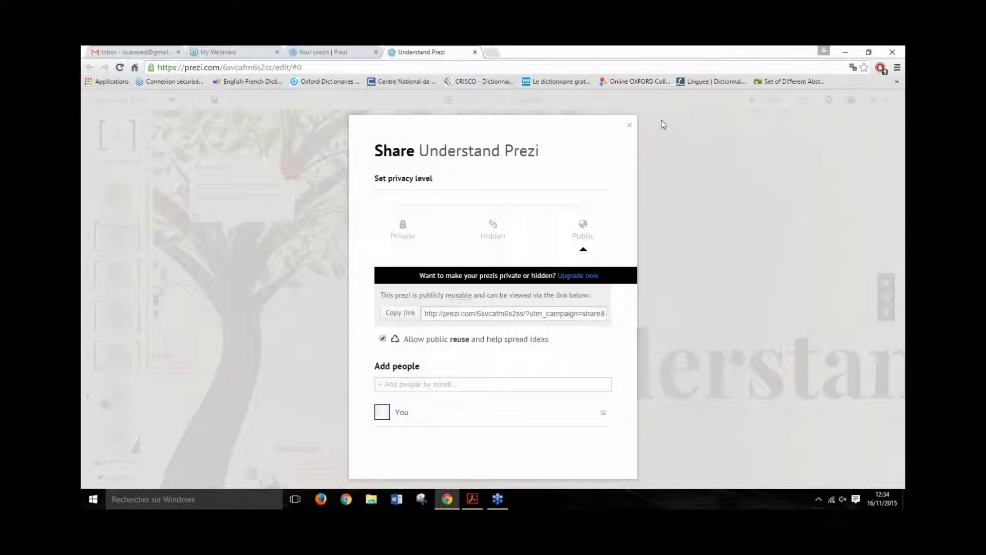
{"action": "left_click", "coordinate": [628, 126]}
- Review the Share on Facebook option with its link and social network choices, and close it and the sharing options
{"action": "left_click", "coordinate": [804, 101]}
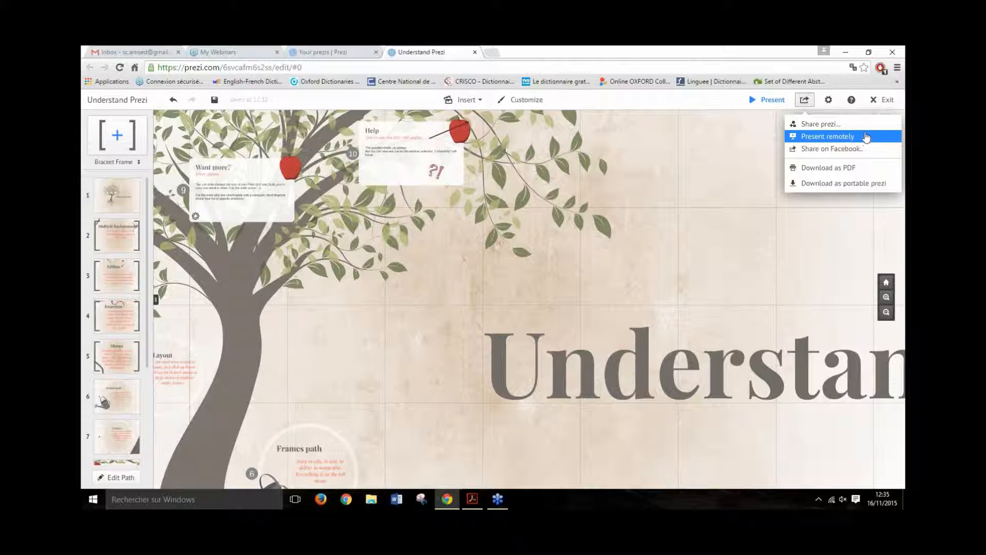
{"action": "left_click", "coordinate": [865, 149]}
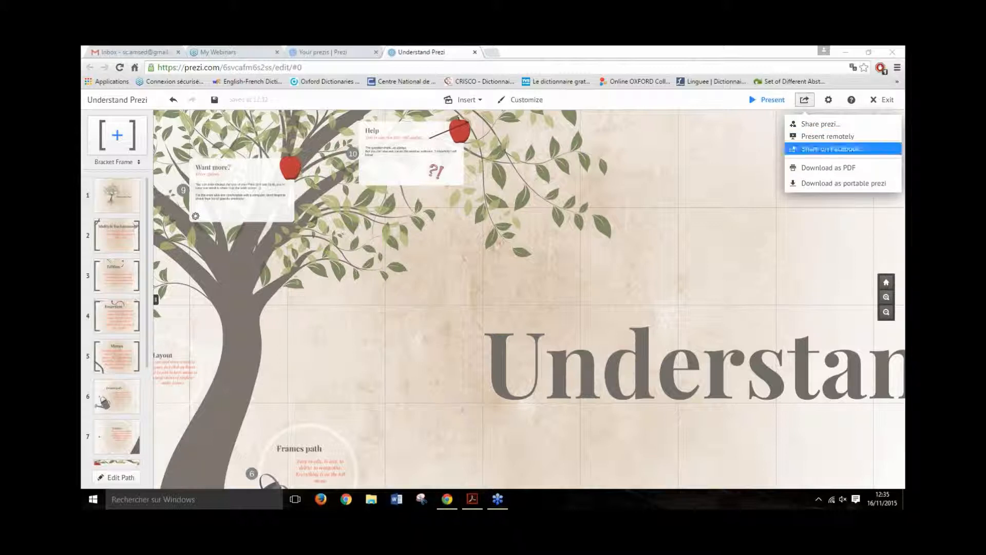
{"action": "left_click", "coordinate": [861, 151]}
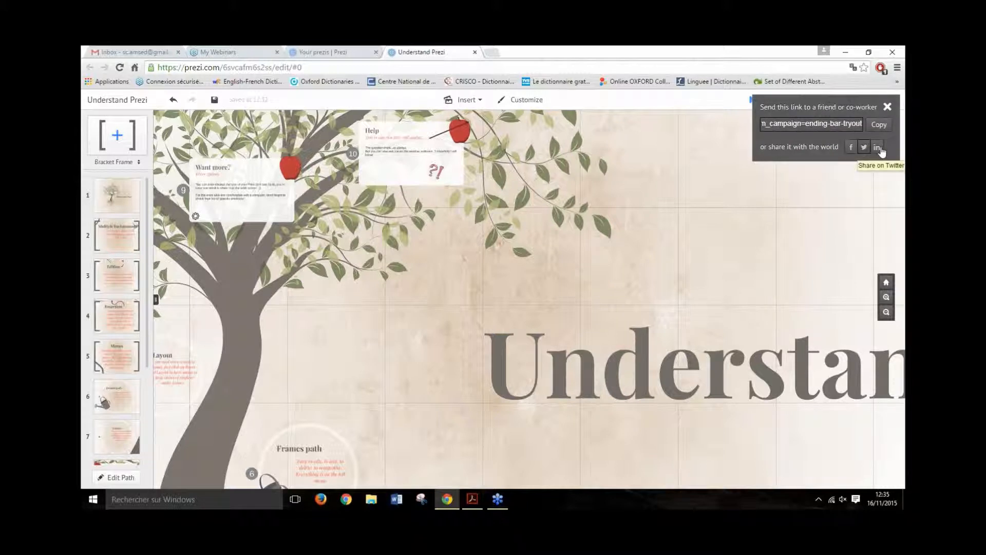
{"action": "left_click", "coordinate": [887, 107]}
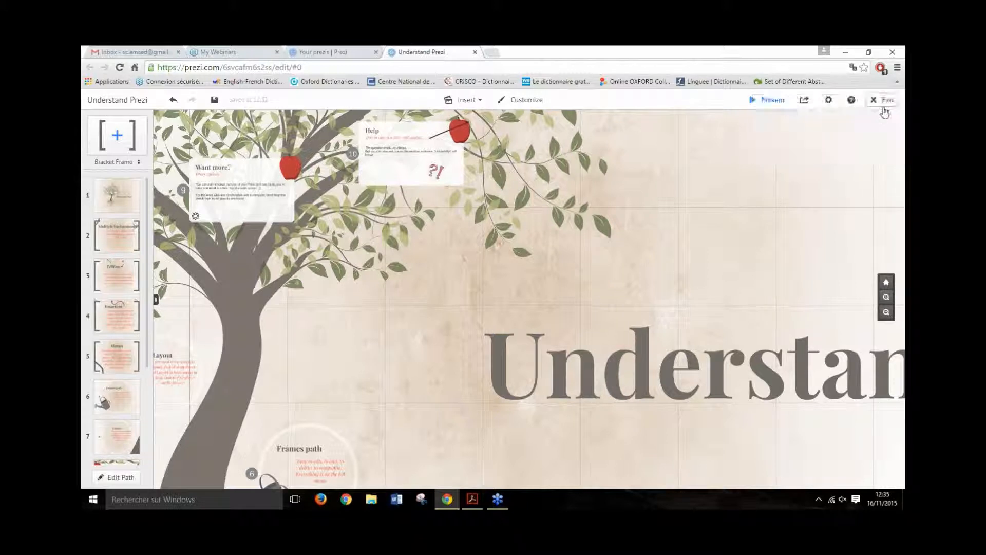
{"action": "left_click", "coordinate": [805, 100]}
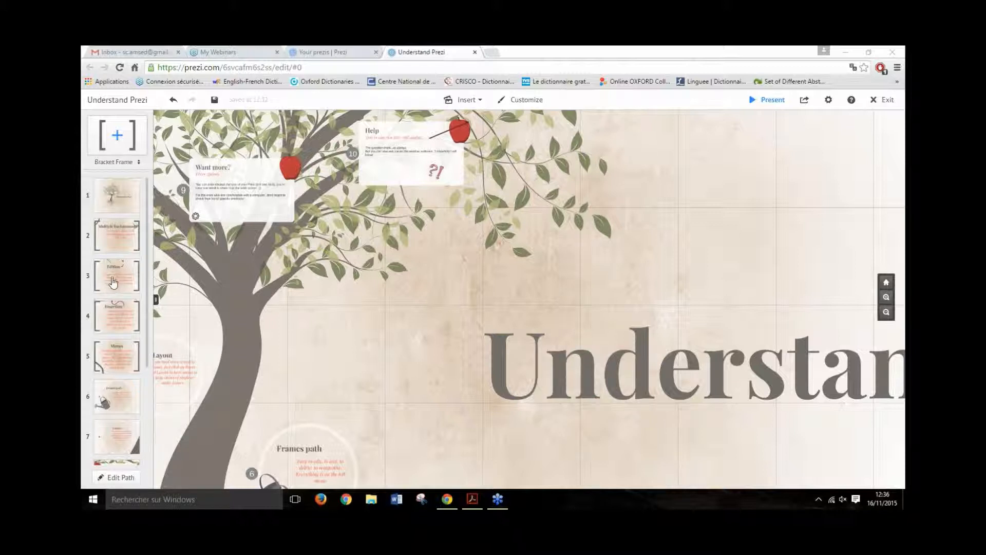
- Go to the Insertion frame and bring up the options for inserting an image from files or a web search
{"action": "left_click", "coordinate": [119, 318]}
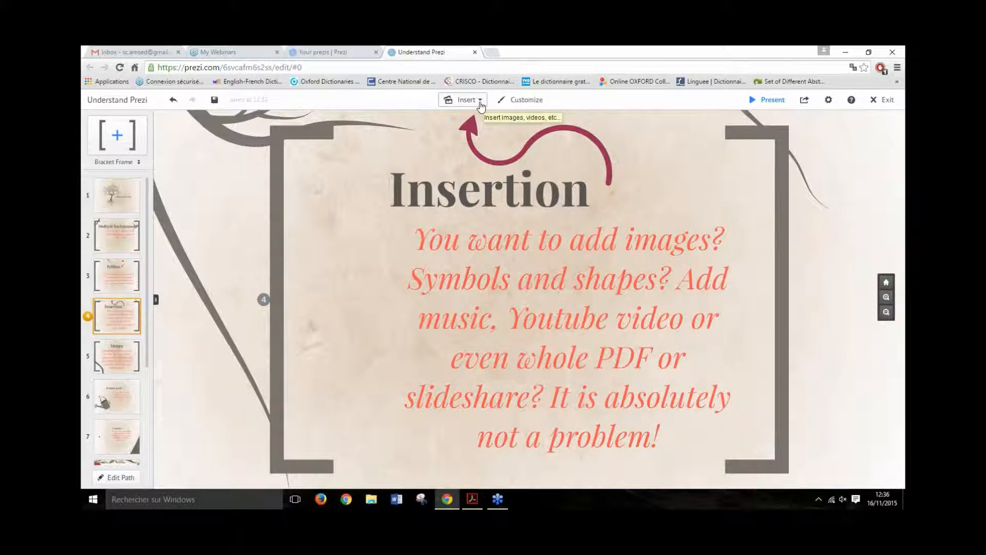
{"action": "left_click", "coordinate": [481, 103]}
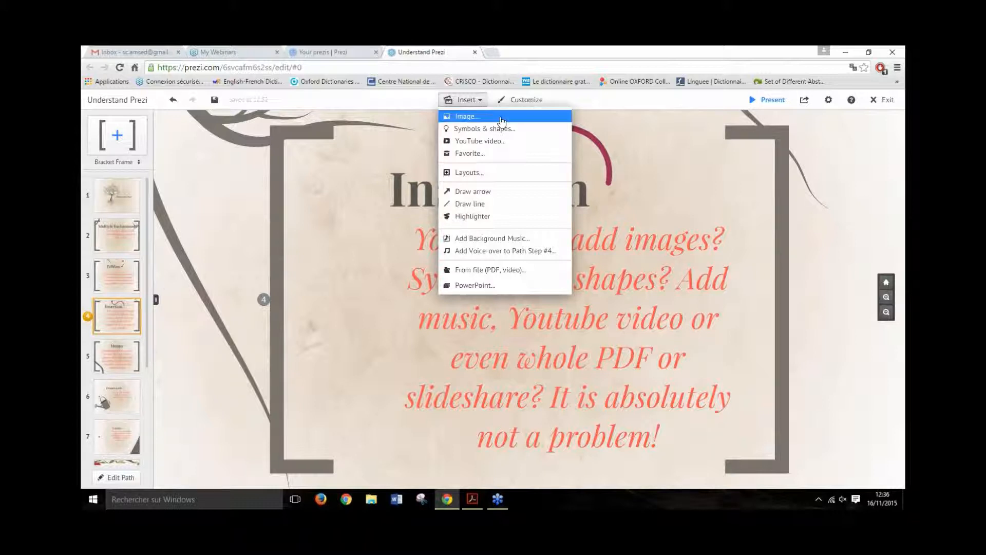
{"action": "left_click", "coordinate": [500, 119]}
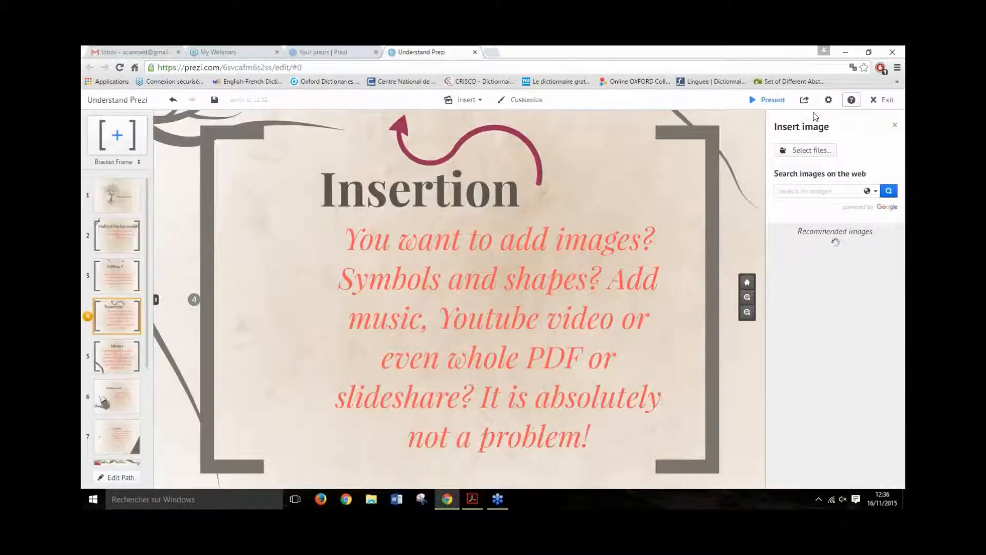
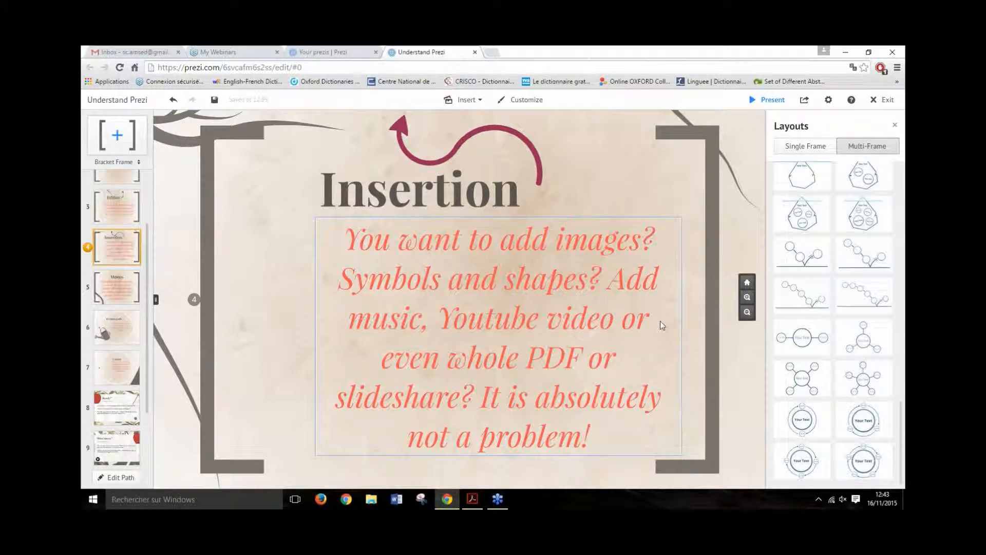
- Look through the kinds of content that can be inserted, and view the Menus and Frames path frames
{"action": "left_click", "coordinate": [464, 99]}
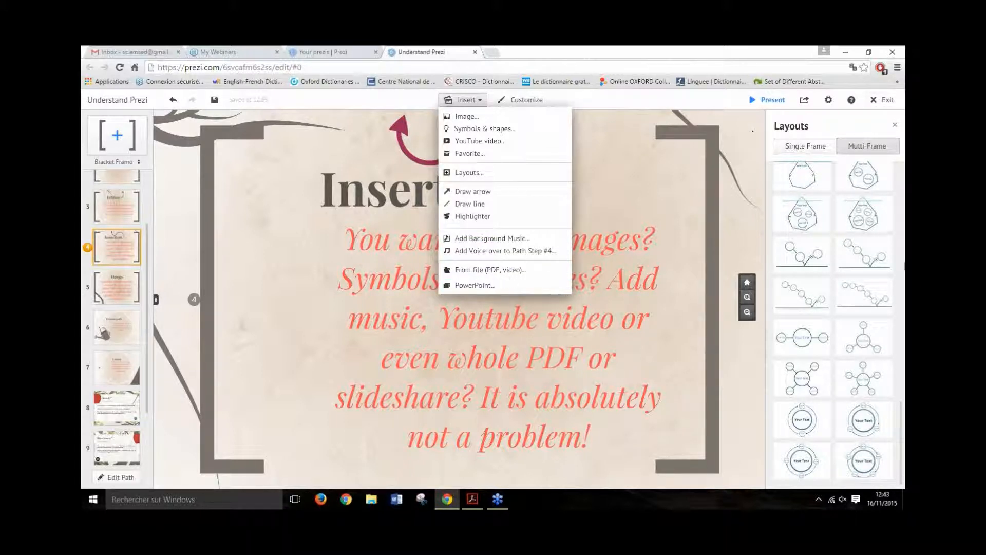
{"action": "left_click", "coordinate": [766, 283]}
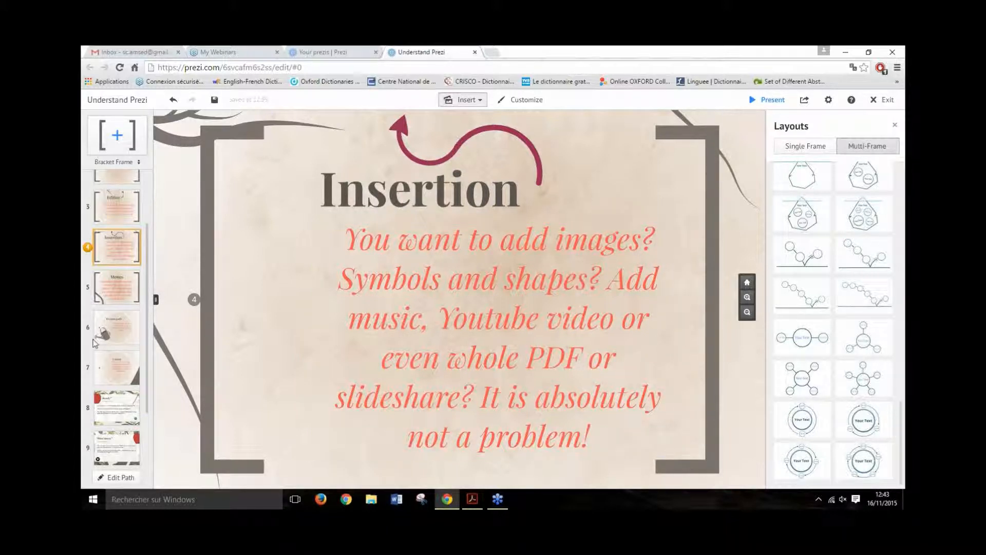
{"action": "left_click", "coordinate": [114, 338]}
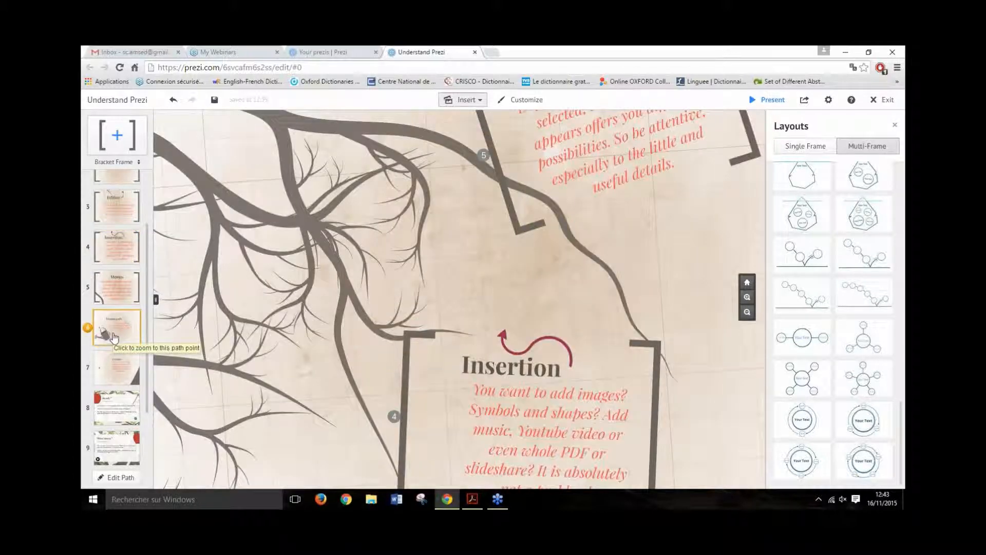
{"action": "left_click", "coordinate": [122, 293]}
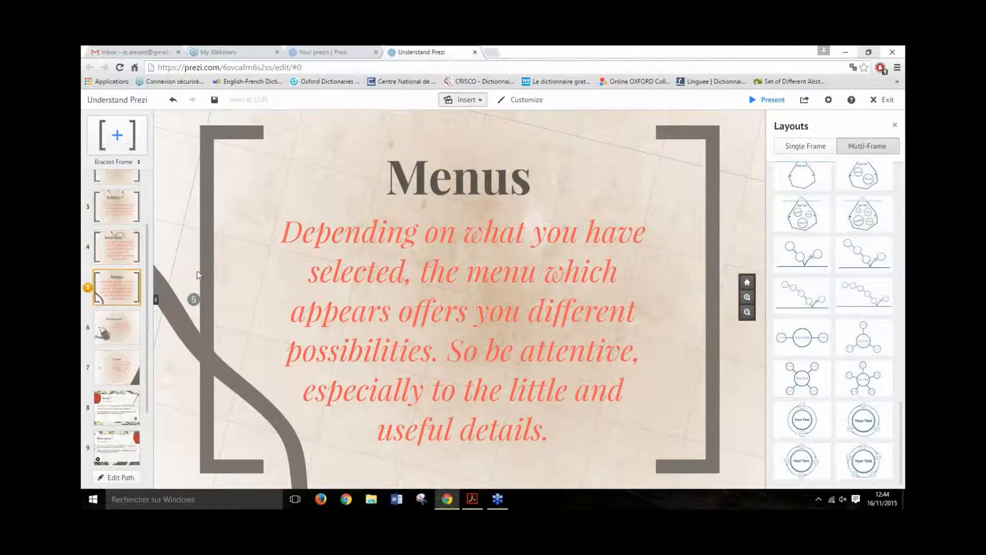
{"action": "left_click", "coordinate": [135, 334]}
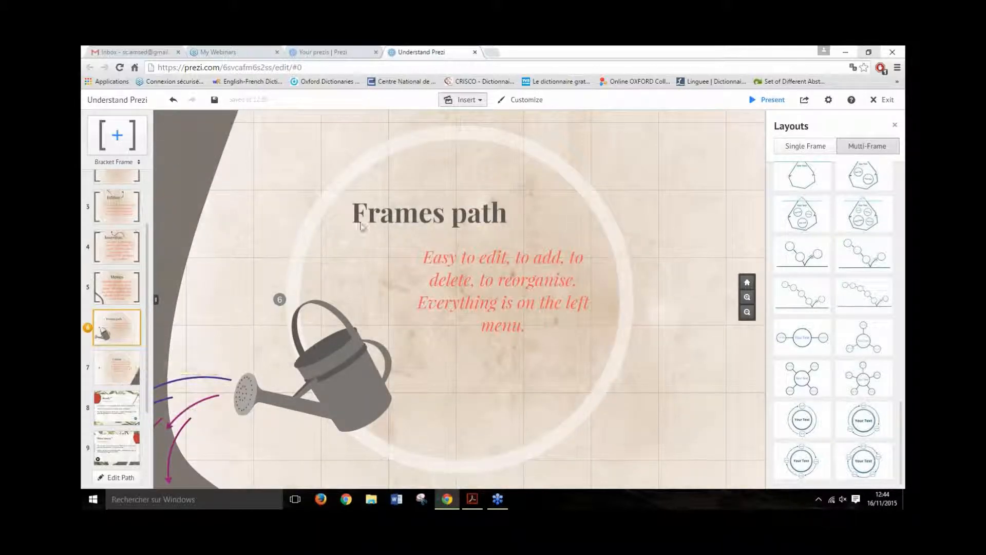
{"action": "left_click", "coordinate": [270, 86]}
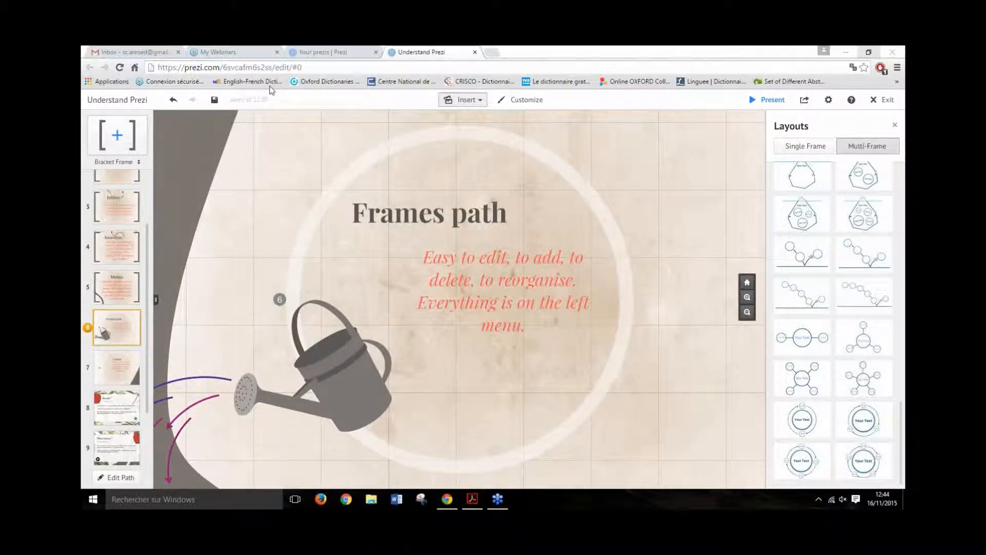
- Open the presentation's customization options and set the background colour to green
{"action": "left_click", "coordinate": [532, 103]}
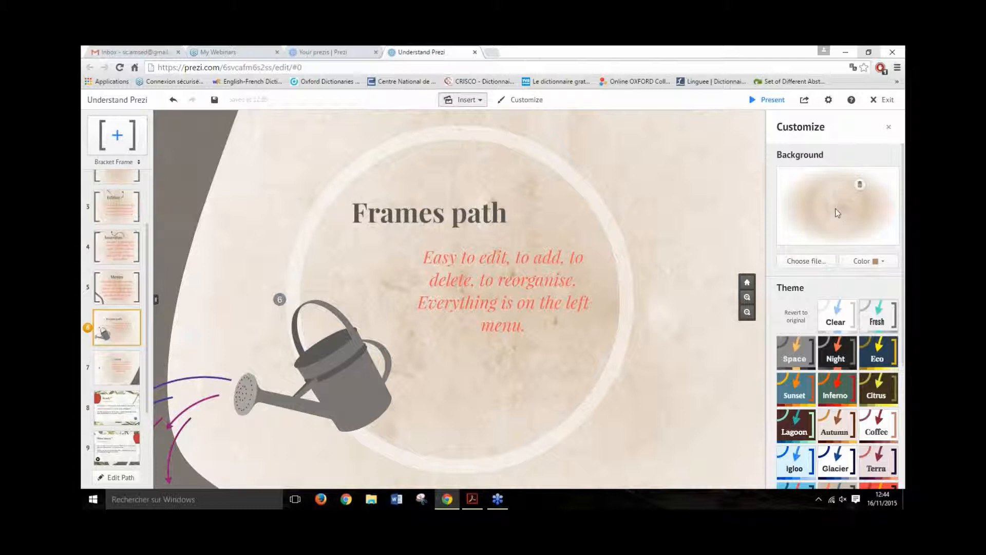
{"action": "left_click", "coordinate": [882, 262]}
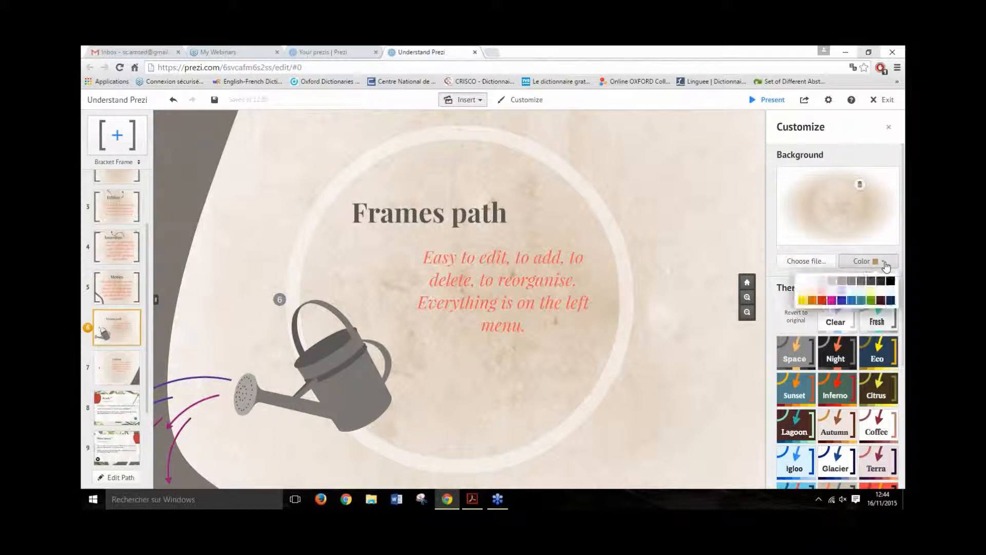
{"action": "left_click", "coordinate": [872, 301]}
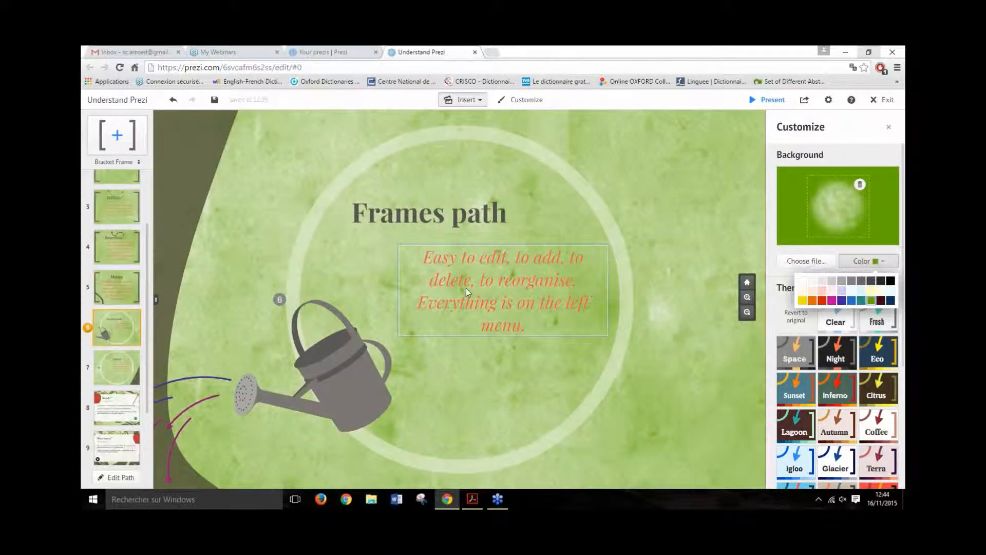
- Return to the view of the whole tree and undo the green background colour
{"action": "scroll", "coordinate": [467, 288], "scroll_direction": "down", "scroll_amount": 8}
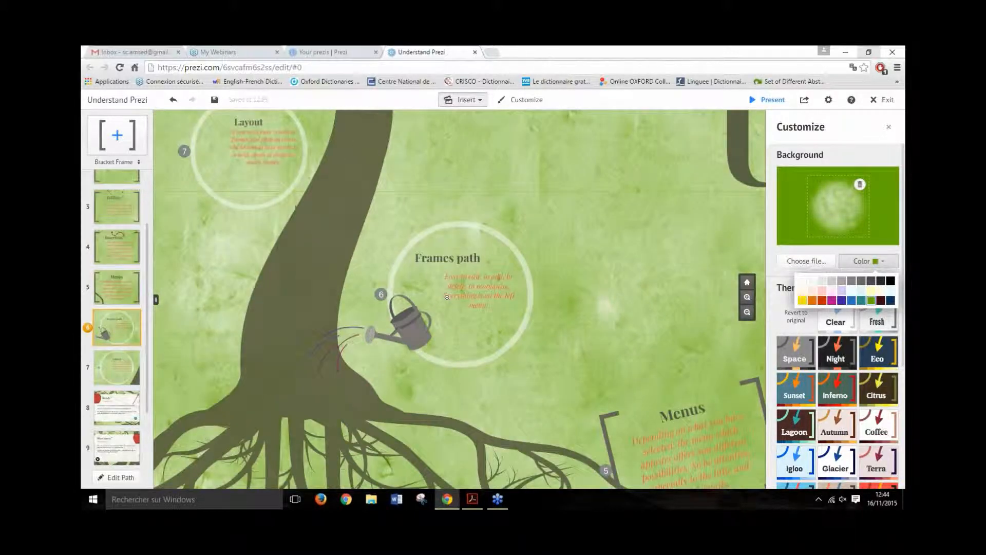
{"action": "scroll", "coordinate": [454, 295], "scroll_direction": "down", "scroll_amount": 3}
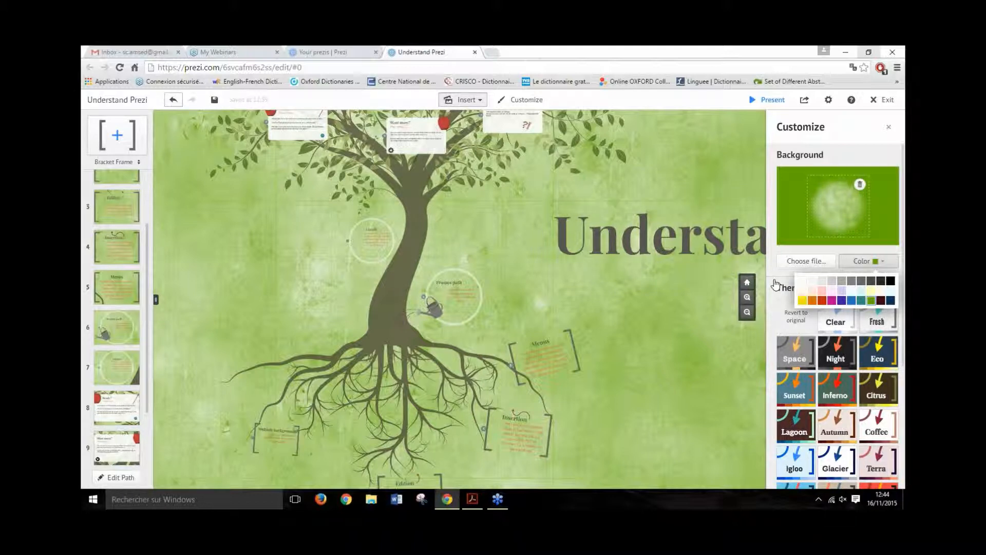
{"action": "key", "text": "ctrl+z"}
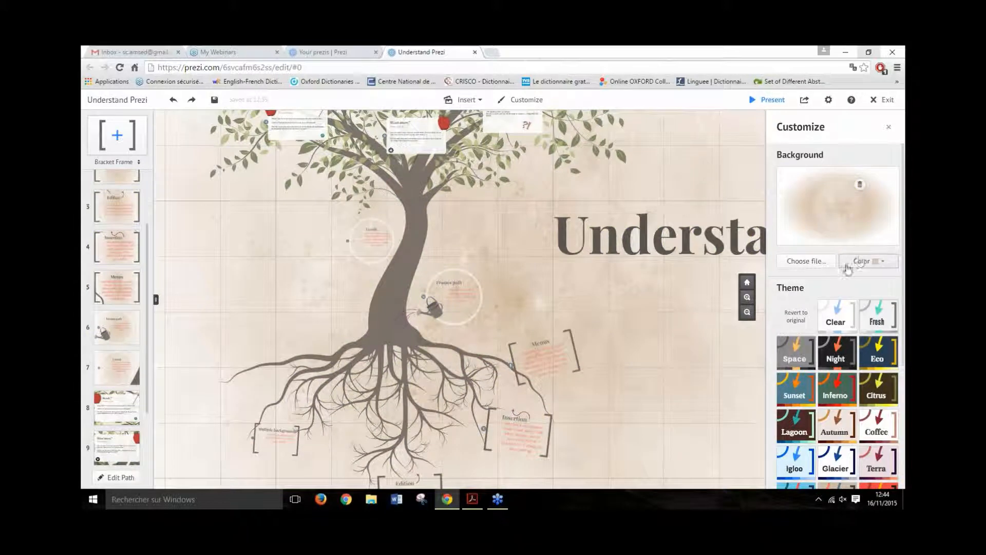
- Try the Lagoon theme on the presentation, and check the canvas and the other available themes
{"action": "left_click", "coordinate": [791, 354]}
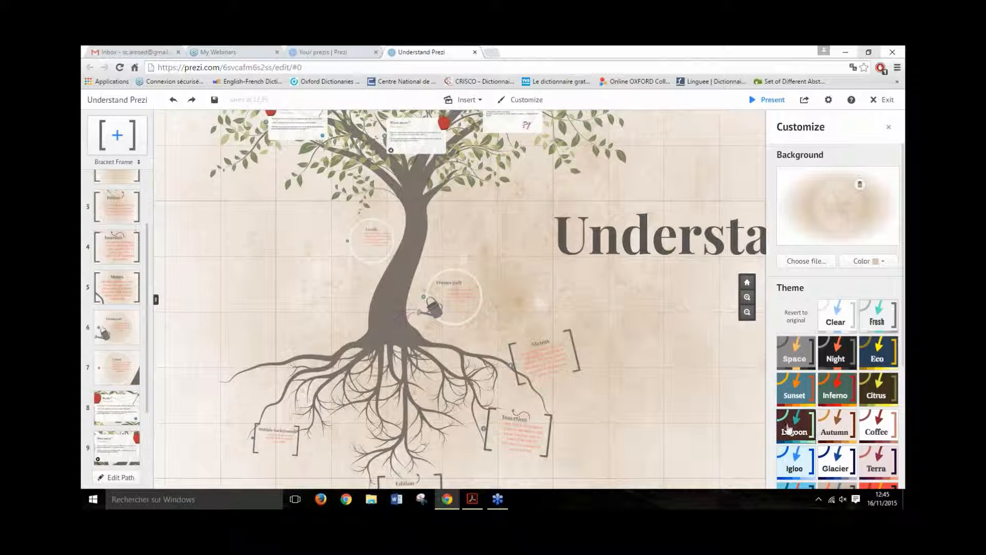
{"action": "left_click", "coordinate": [827, 423]}
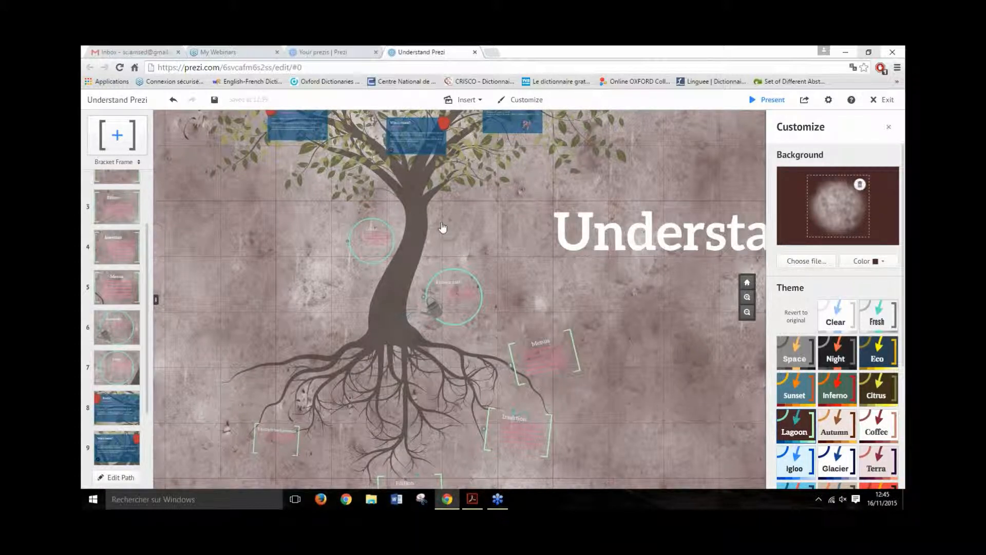
{"action": "left_click_drag", "start_coordinate": [522, 307], "coordinate": [536, 414]}
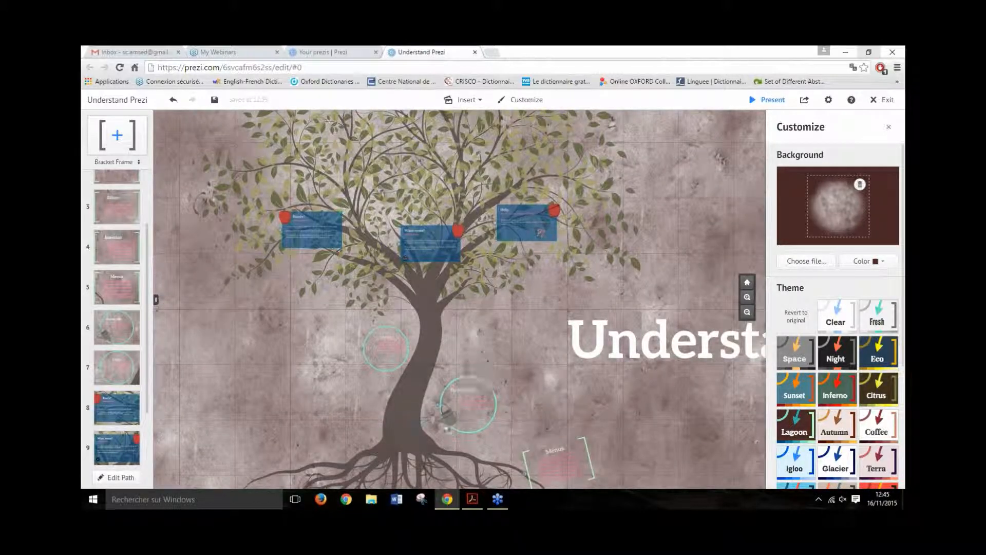
{"action": "left_click_drag", "start_coordinate": [458, 264], "coordinate": [542, 317]}
{"action": "scroll", "coordinate": [827, 405], "scroll_direction": "down", "scroll_amount": 4}
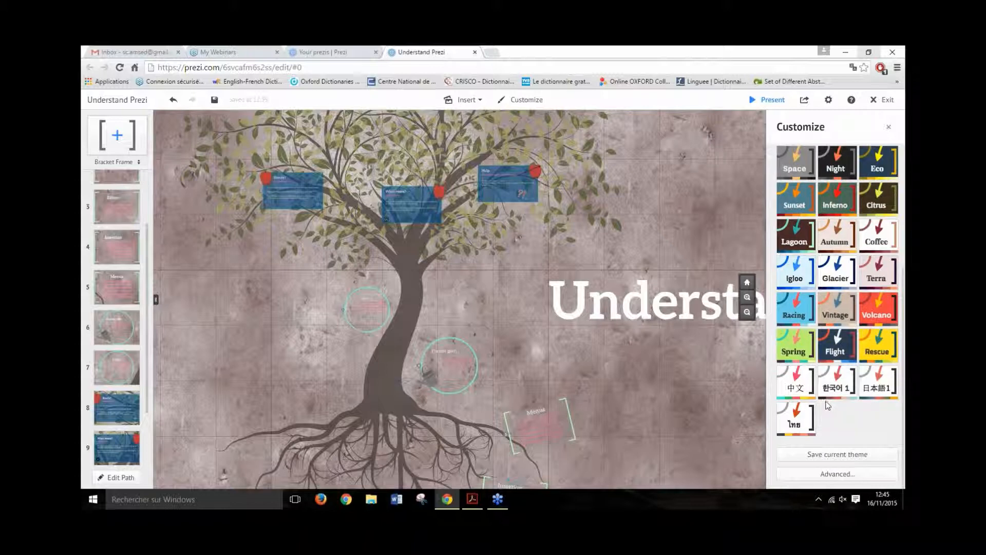
- Undo the Lagoon theme
{"action": "scroll", "coordinate": [827, 405], "scroll_direction": "up", "scroll_amount": 4}
{"action": "left_click", "coordinate": [174, 100]}
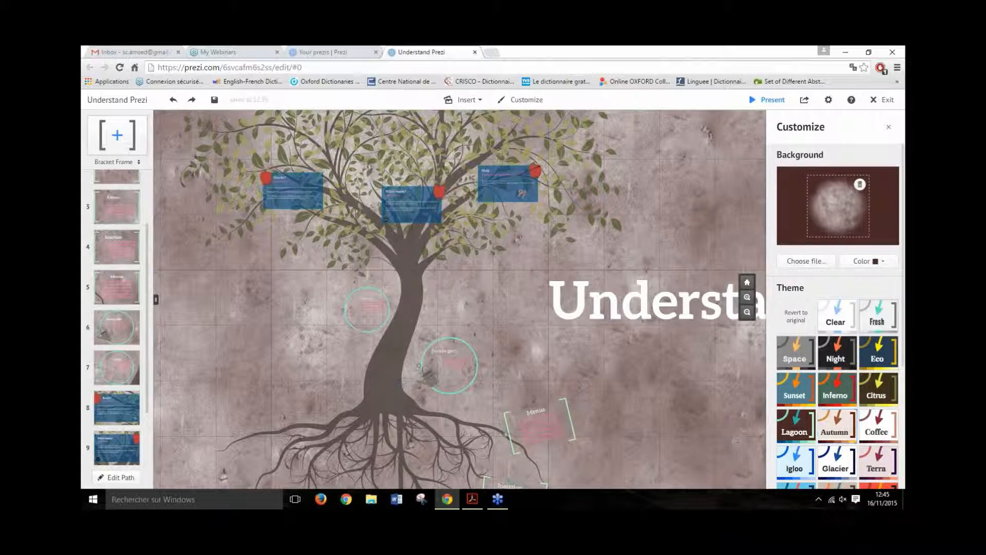
{"action": "left_click", "coordinate": [172, 102]}
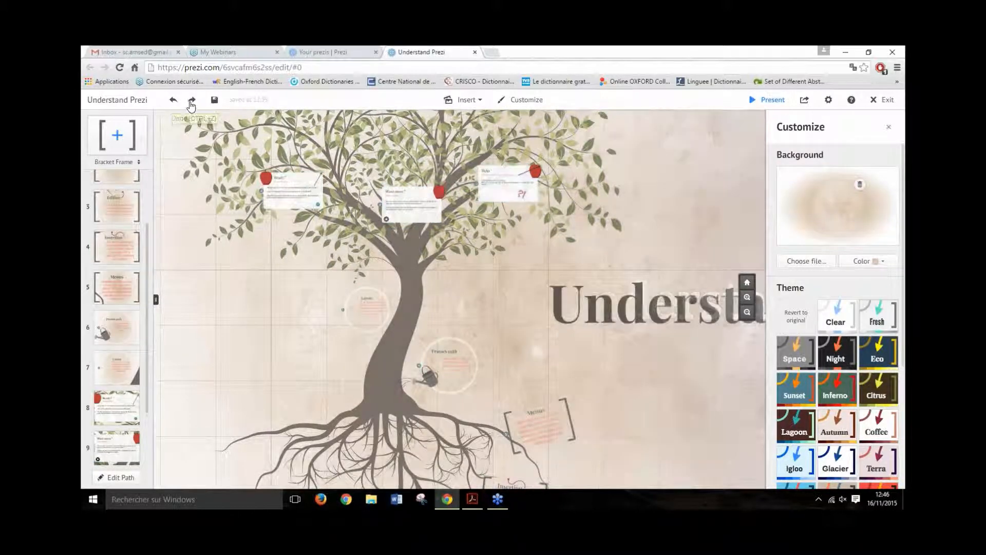
- Open the advanced theme settings and review the wizard's background, fonts and colours, and shapes pages
{"action": "scroll", "coordinate": [839, 411], "scroll_direction": "down", "scroll_amount": 4}
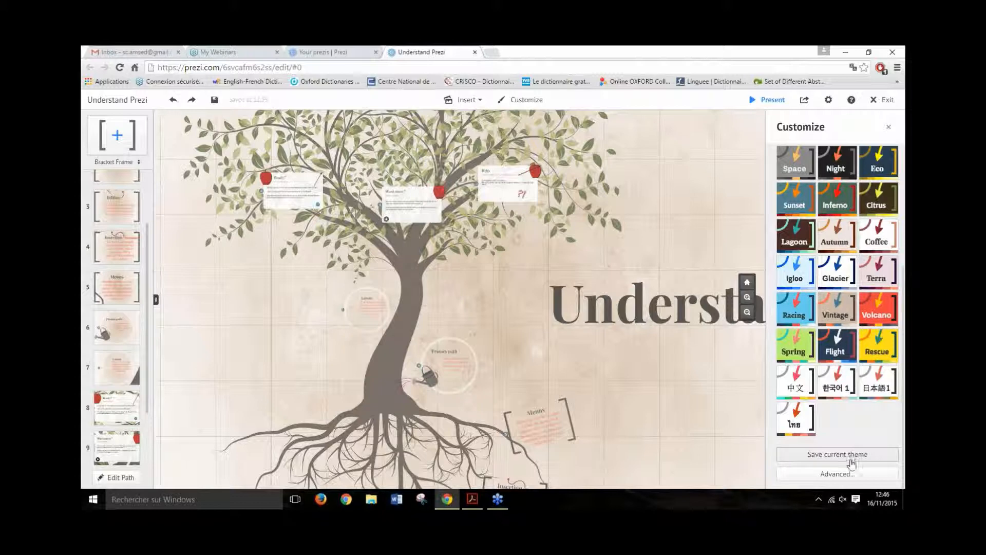
{"action": "left_click", "coordinate": [854, 481]}
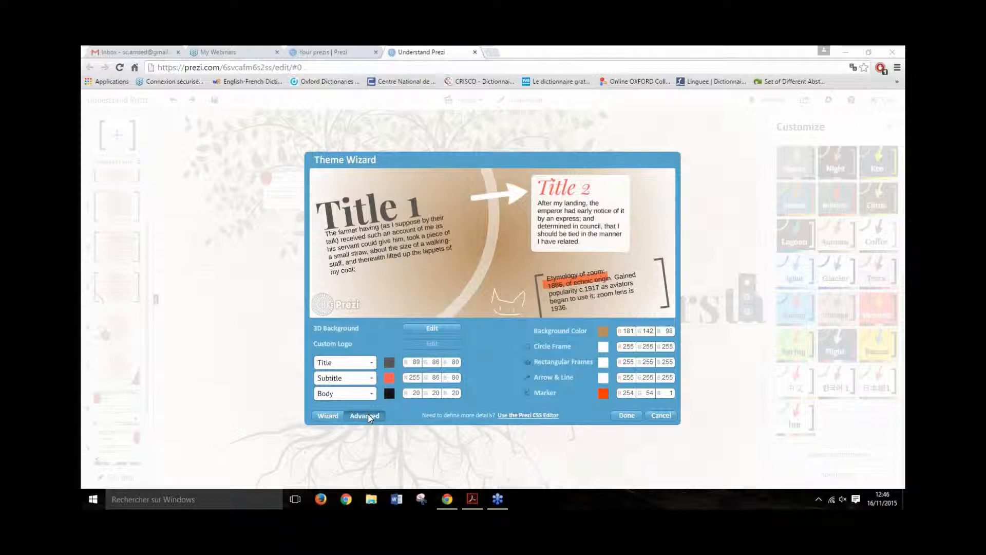
{"action": "left_click", "coordinate": [321, 417]}
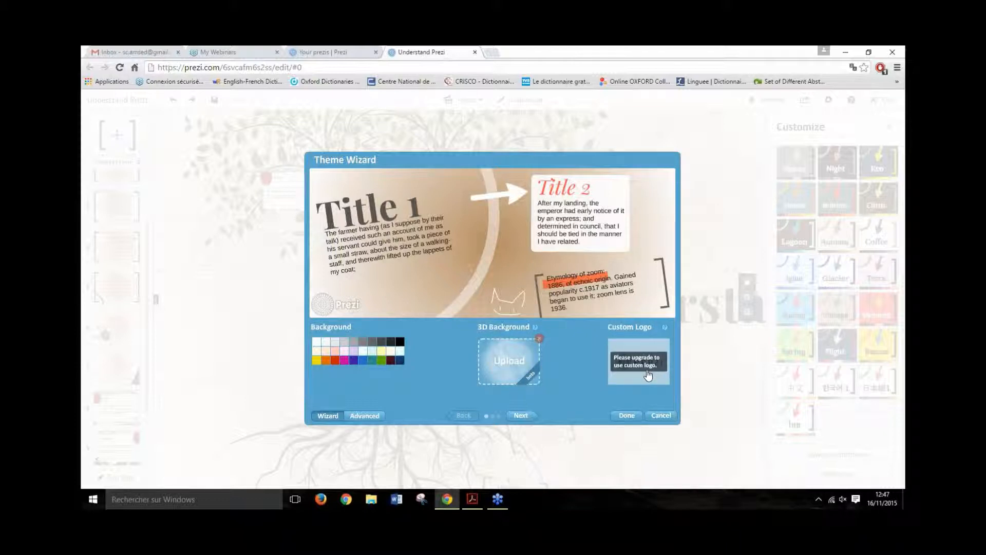
{"action": "left_click", "coordinate": [526, 414]}
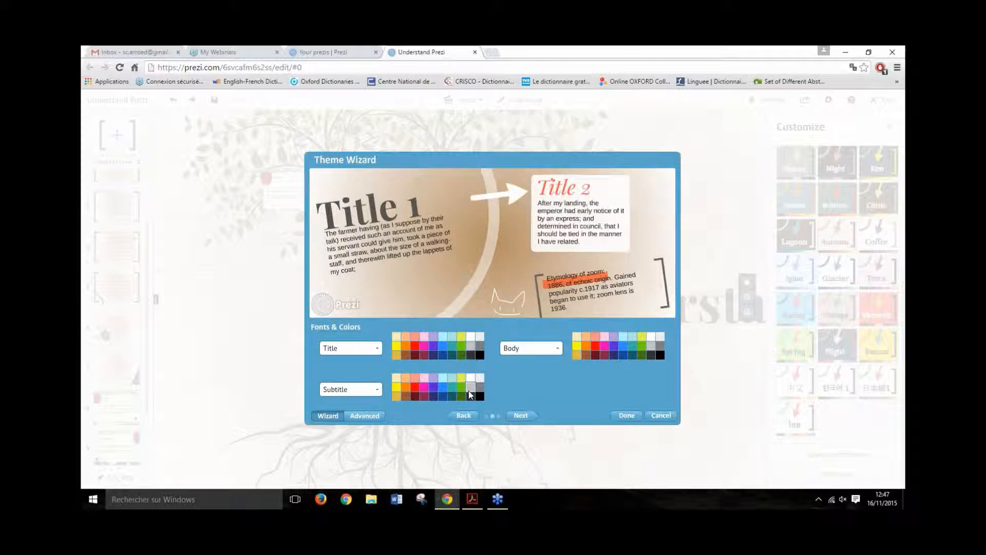
{"action": "left_click", "coordinate": [521, 416]}
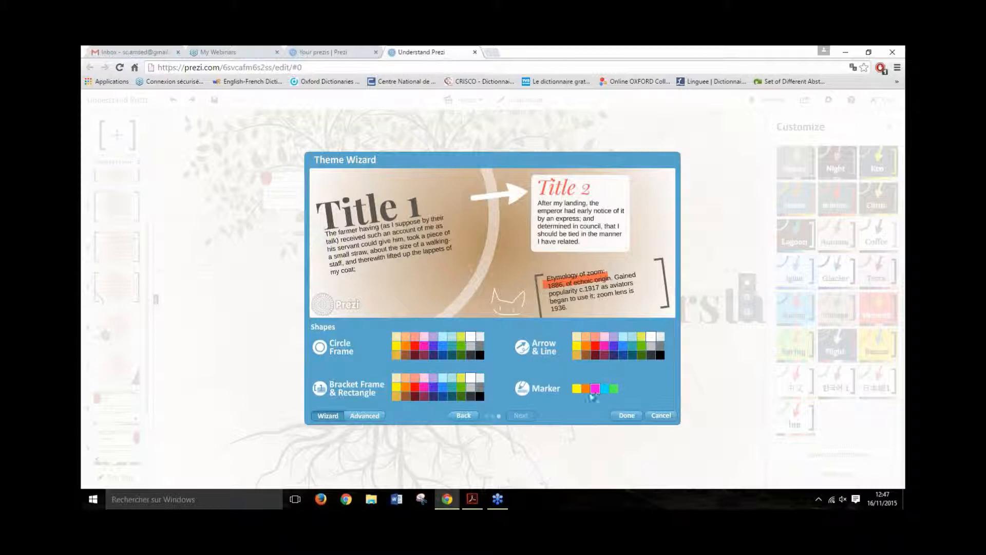
- Examine the Theme Wizard's advanced mode, including the title's RGB colour fields, and return to wizard mode
{"action": "left_click", "coordinate": [372, 419]}
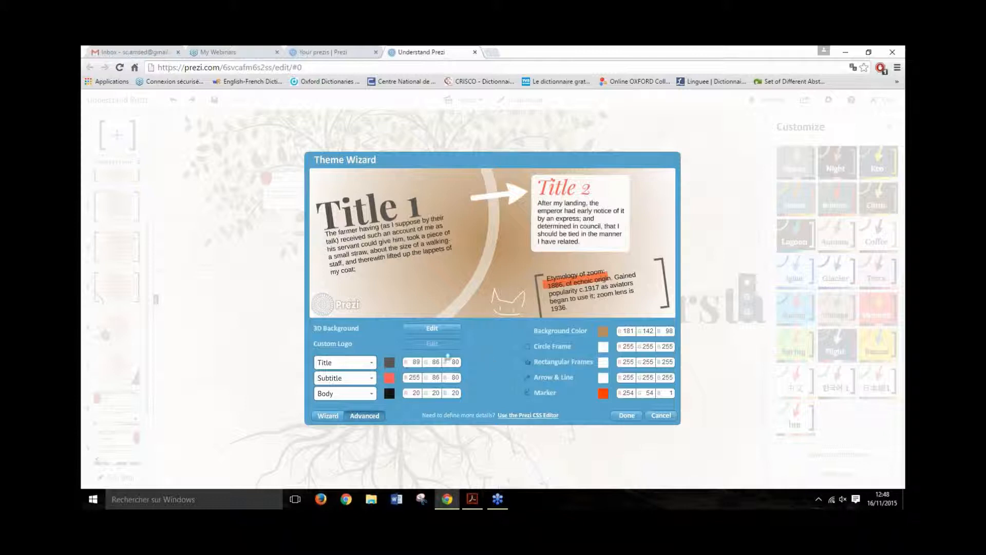
{"action": "left_click_drag", "start_coordinate": [438, 362], "coordinate": [424, 364]}
{"action": "double_click", "coordinate": [416, 363]}
{"action": "double_click", "coordinate": [454, 362]}
{"action": "left_click", "coordinate": [325, 416]}
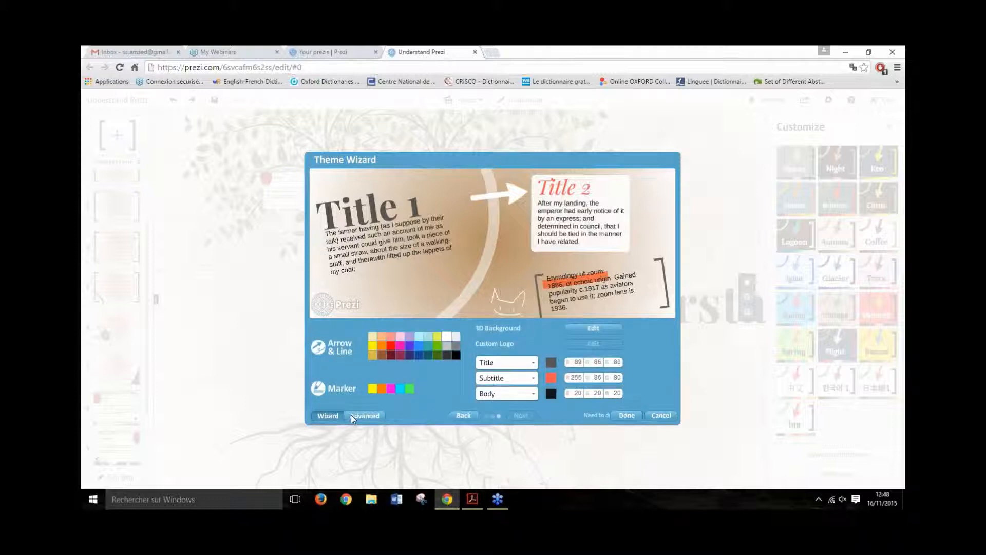
- Look at the subtitle font choices in both wizard and advanced modes, and cancel the Theme Wizard
{"action": "left_click", "coordinate": [463, 415]}
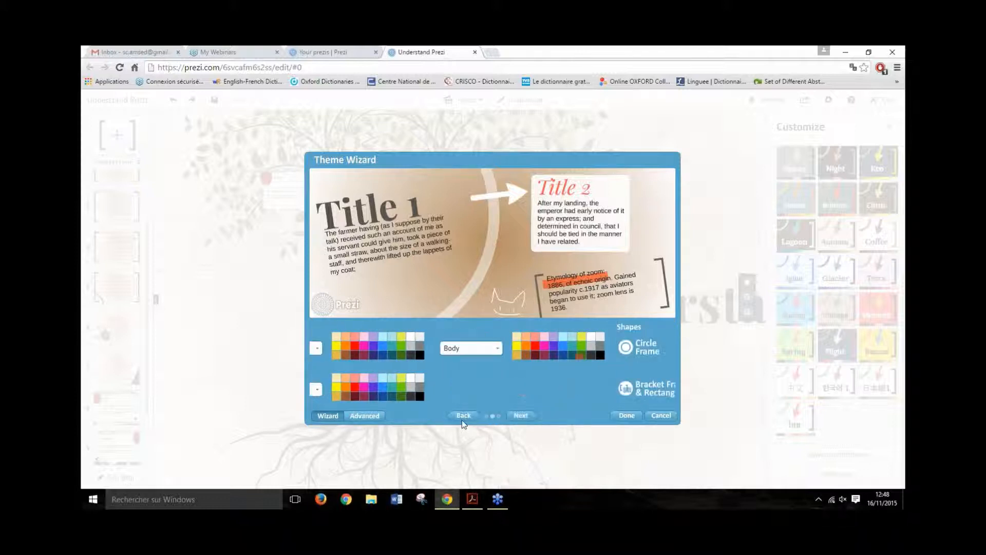
{"action": "left_click", "coordinate": [354, 390]}
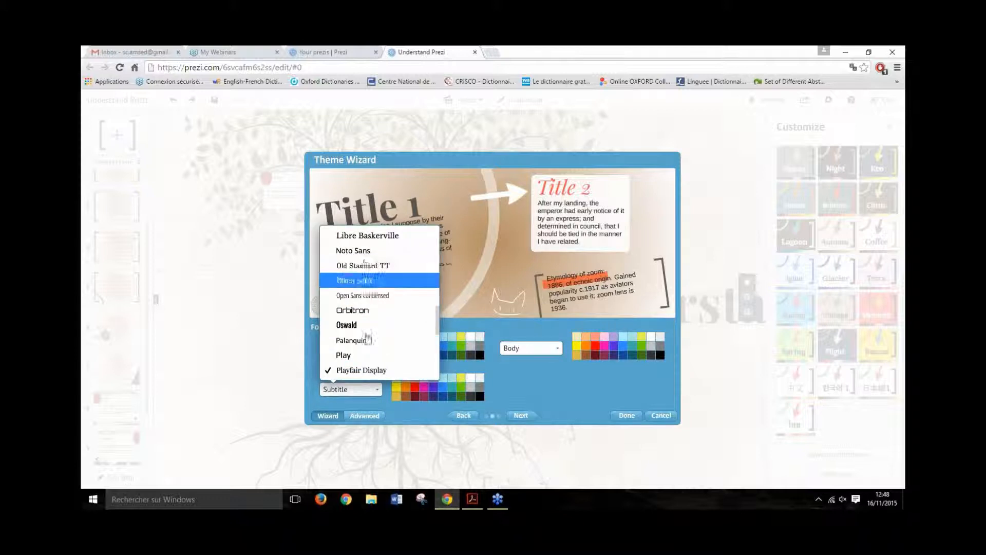
{"action": "left_click", "coordinate": [363, 414]}
{"action": "left_click", "coordinate": [347, 378]}
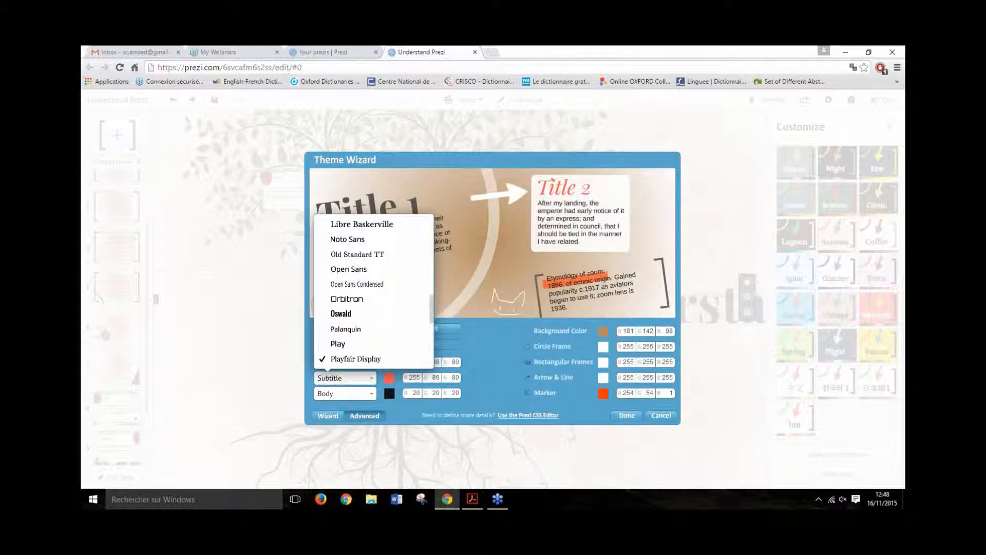
{"action": "left_click", "coordinate": [491, 379]}
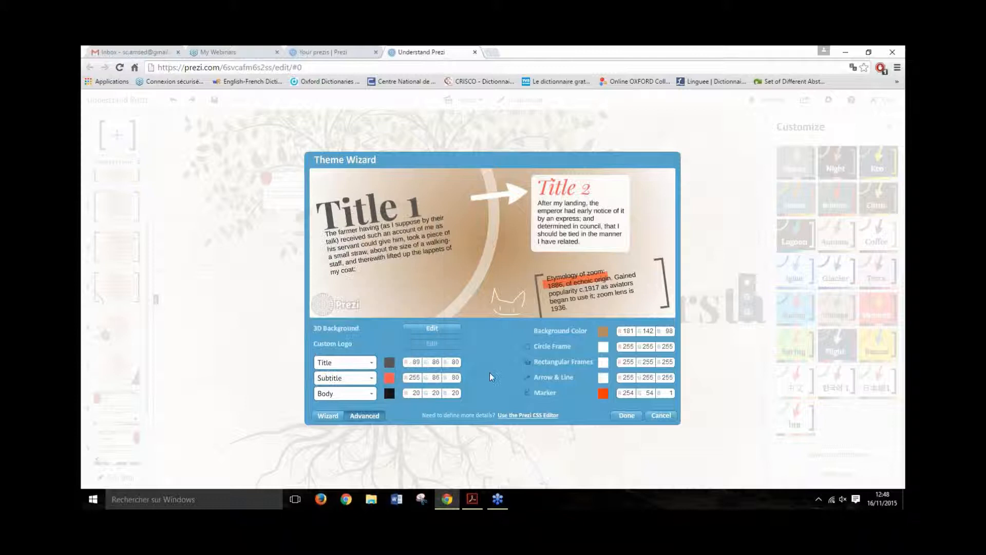
{"action": "left_click", "coordinate": [663, 416]}
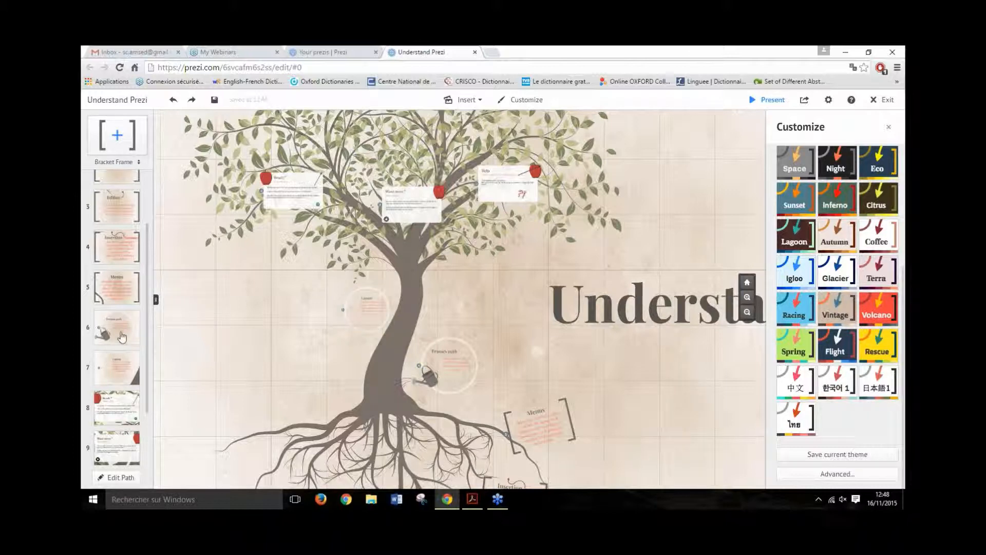
- Go to the Frames path frame, and return to the overview of the whole presentation
{"action": "left_click", "coordinate": [90, 329]}
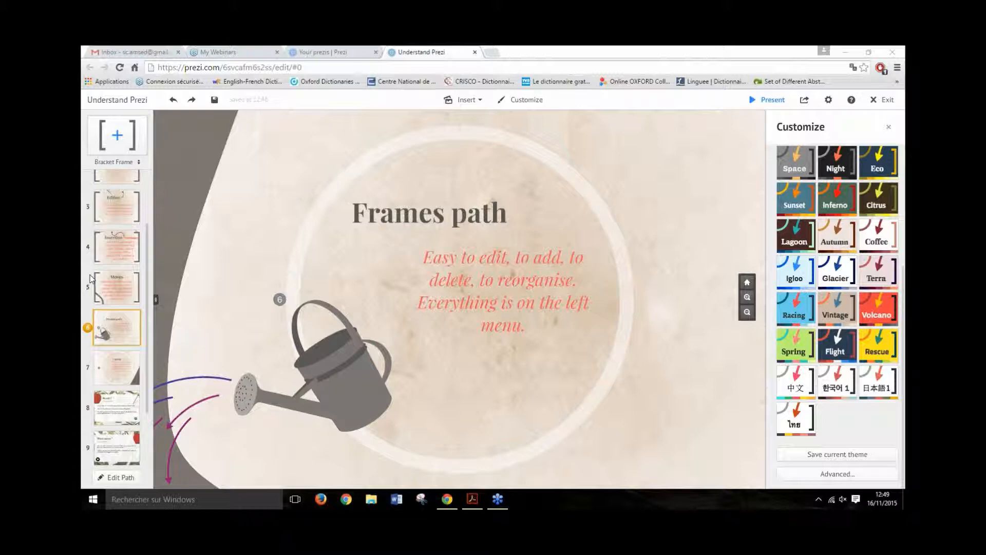
{"action": "scroll", "coordinate": [404, 190], "scroll_direction": "down", "scroll_amount": 1}
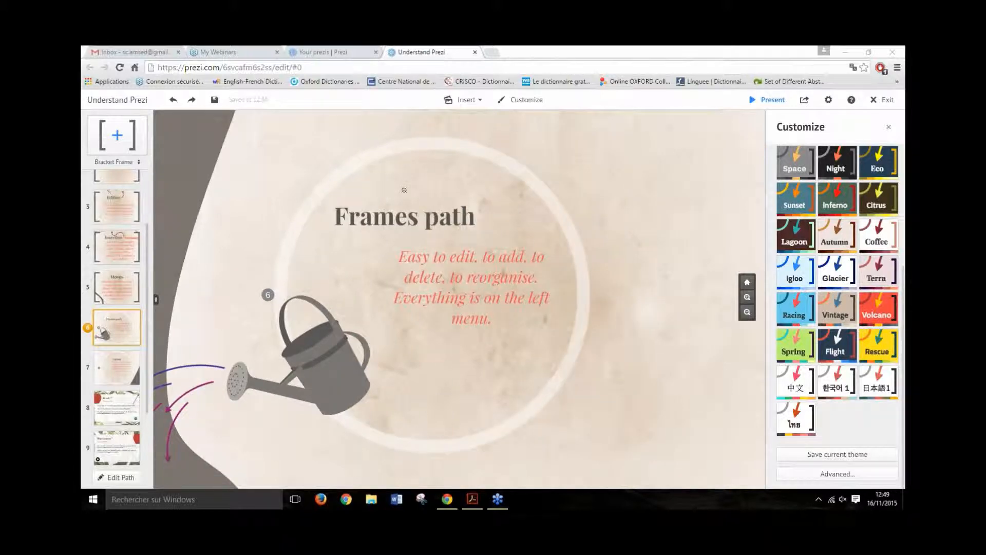
{"action": "scroll", "coordinate": [316, 283], "scroll_direction": "down", "scroll_amount": 3}
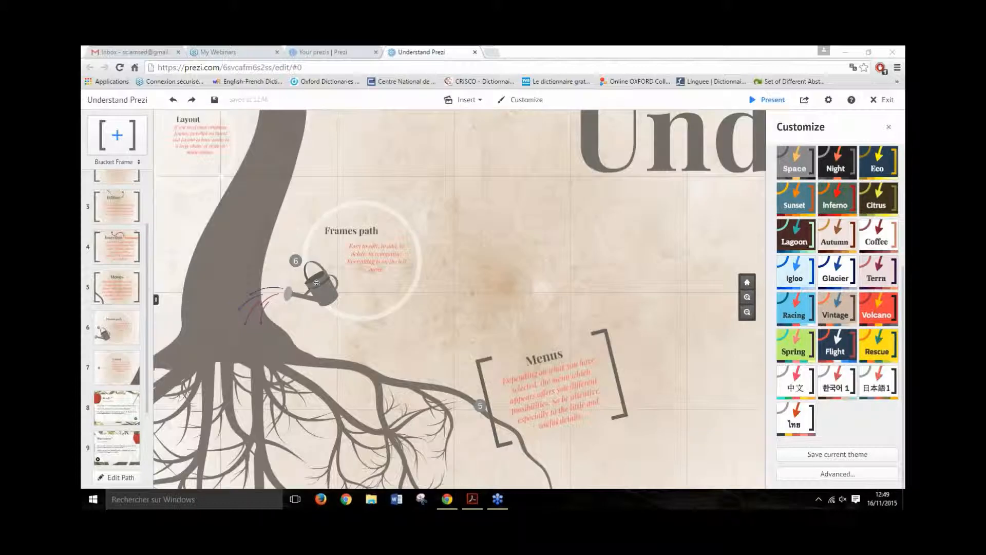
{"action": "scroll", "coordinate": [317, 283], "scroll_direction": "down", "scroll_amount": 5}
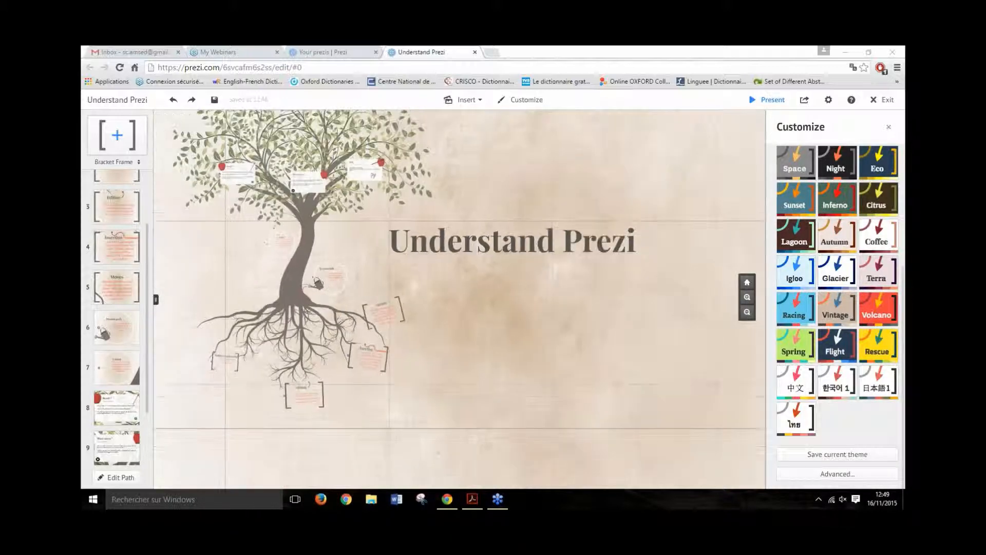
{"action": "left_click", "coordinate": [747, 282]}
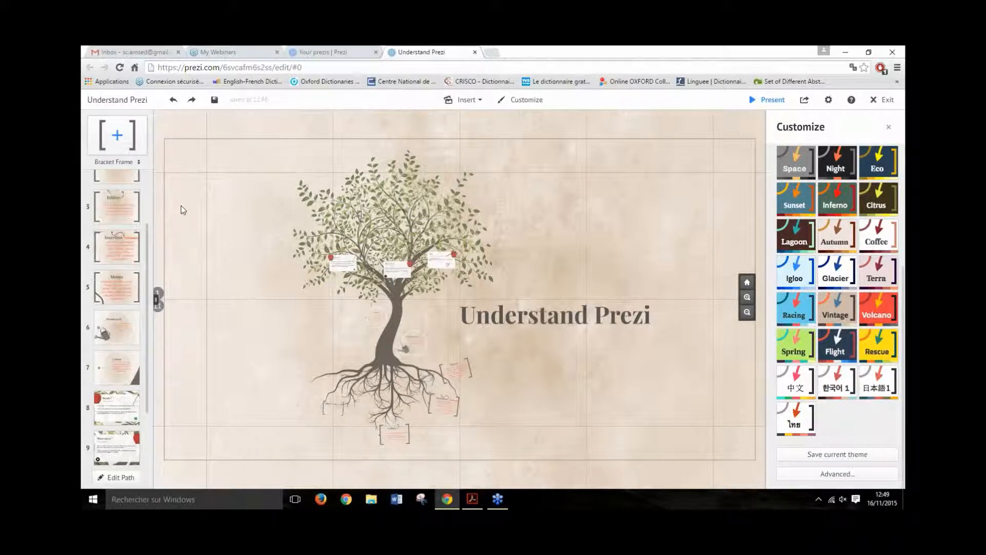
- View the first four frames of the path in order, up to Insertion, and return to the overview
{"action": "scroll", "coordinate": [102, 215], "scroll_direction": "up", "scroll_amount": 3}
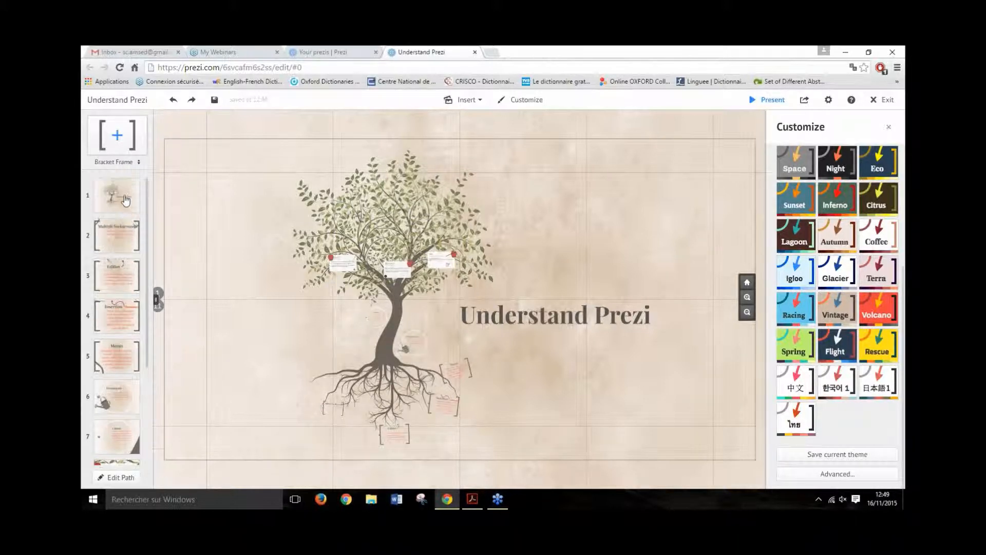
{"action": "left_click", "coordinate": [124, 203]}
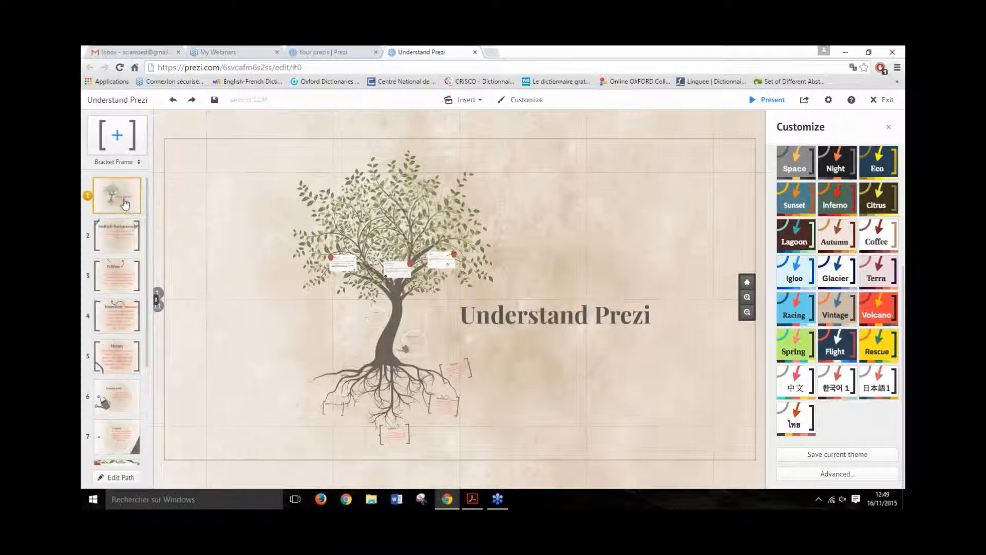
{"action": "left_click", "coordinate": [120, 234]}
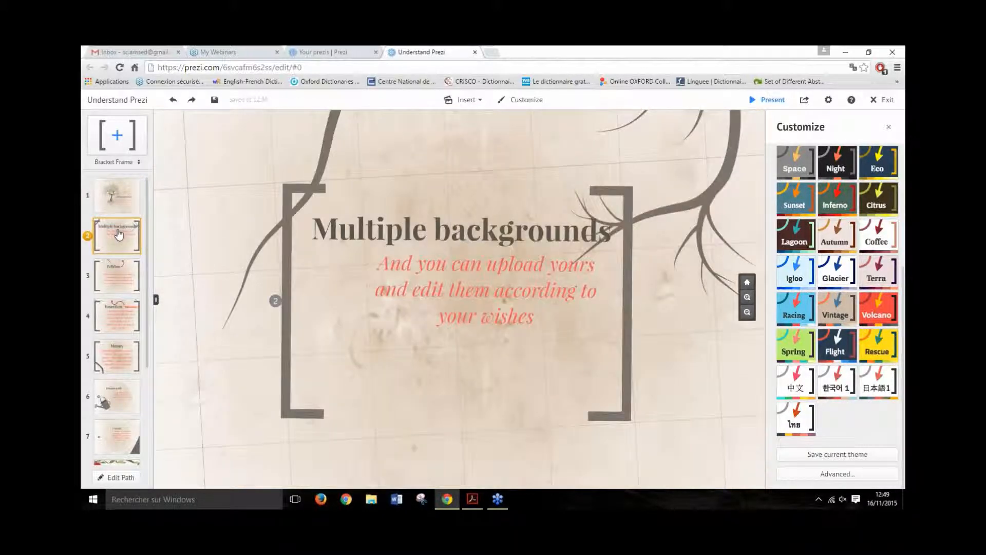
{"action": "left_click", "coordinate": [124, 277]}
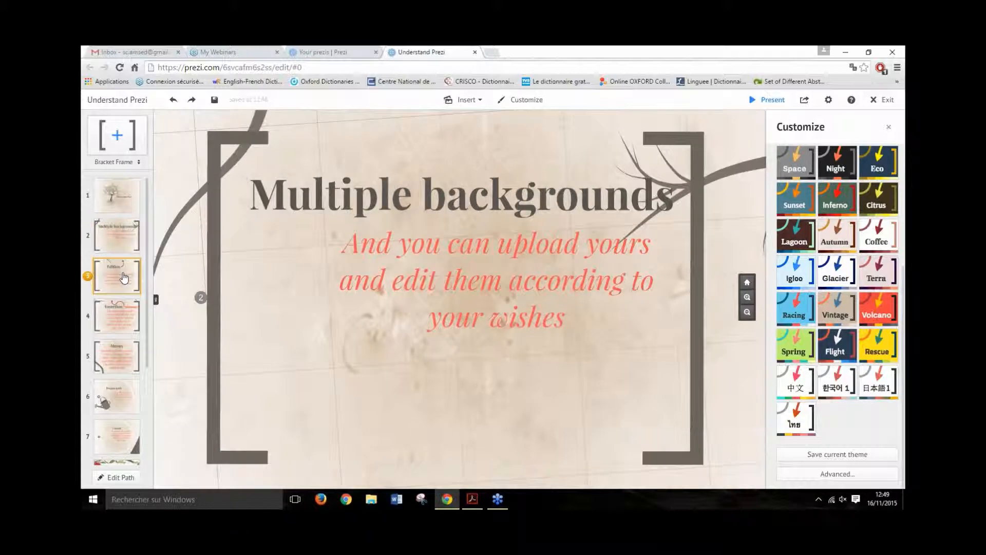
{"action": "left_click", "coordinate": [121, 315]}
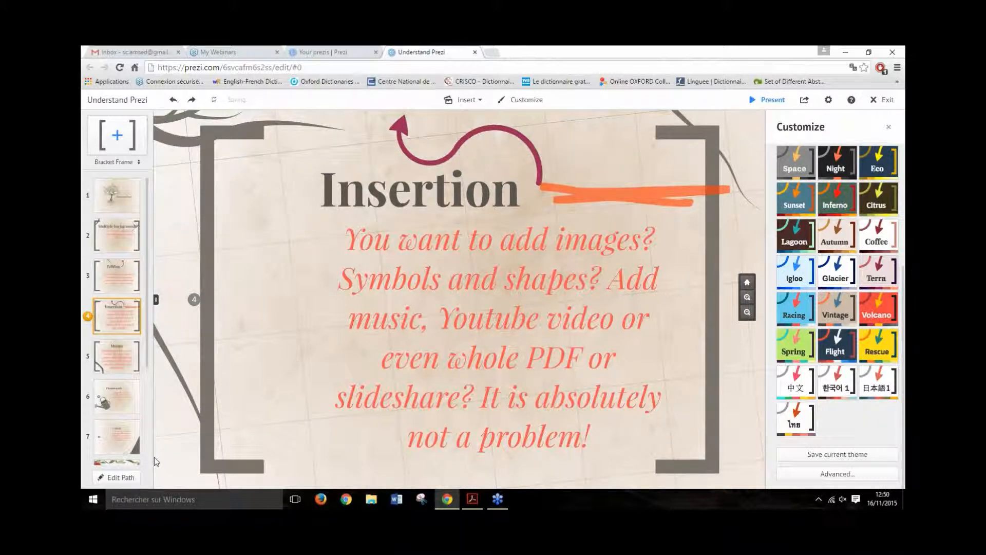
{"action": "scroll", "coordinate": [233, 358], "scroll_direction": "down", "scroll_amount": 6}
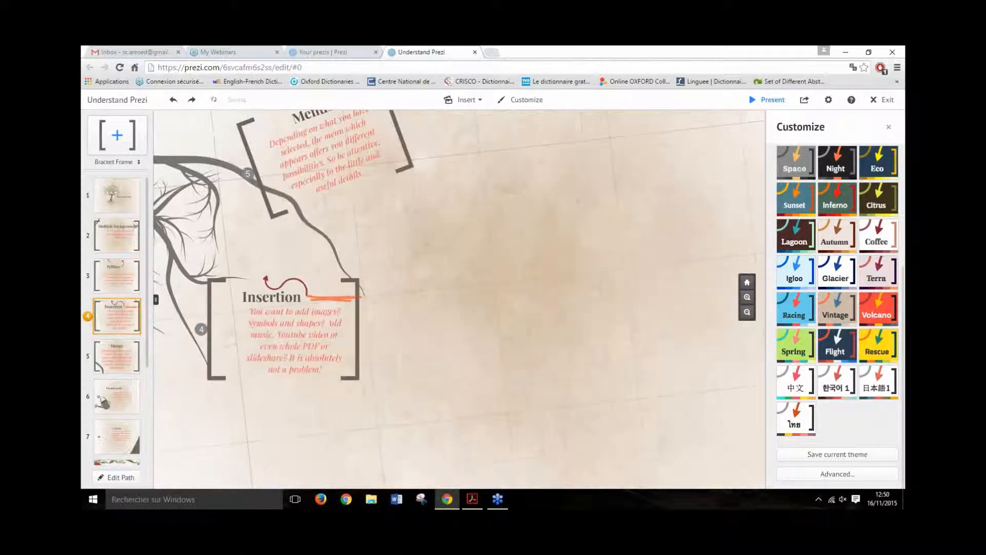
{"action": "left_click", "coordinate": [748, 283]}
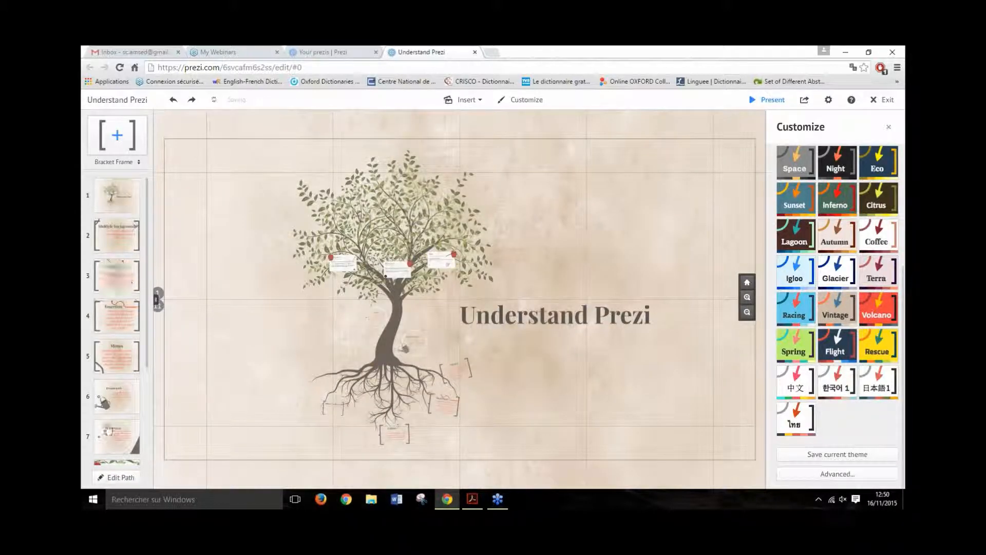
- Add a small bracket frame to the canvas beside the tree's foliage, opposite the Understand Prezi title
{"action": "scroll", "coordinate": [97, 358], "scroll_direction": "down", "scroll_amount": 2}
{"action": "scroll", "coordinate": [87, 358], "scroll_direction": "down", "scroll_amount": 2}
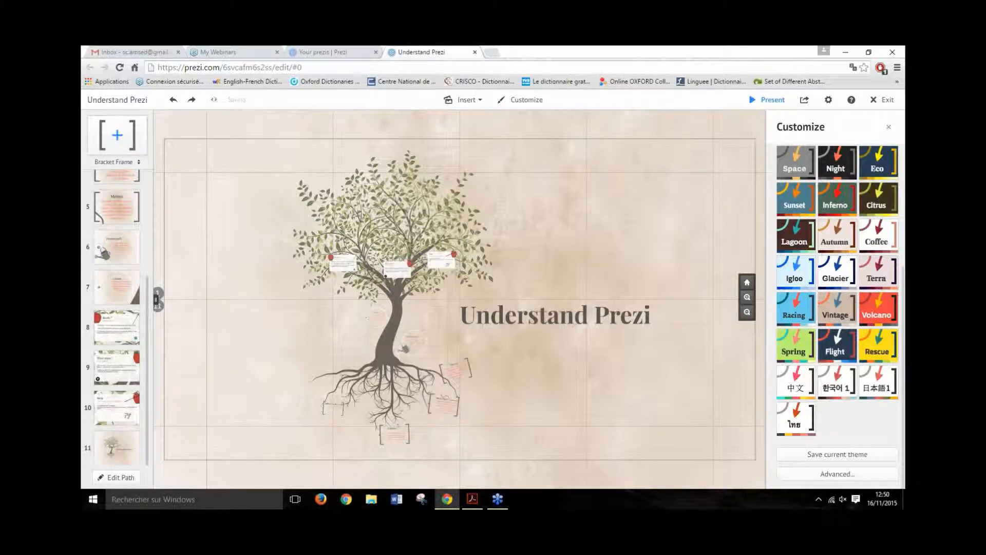
{"action": "left_click_drag", "start_coordinate": [118, 134], "coordinate": [261, 269]}
{"action": "mouse_move", "coordinate": [332, 296]}
{"action": "left_mouse_down"}
{"action": "mouse_move", "coordinate": [341, 308]}
{"action": "mouse_move", "coordinate": [327, 291]}
{"action": "left_mouse_up"}
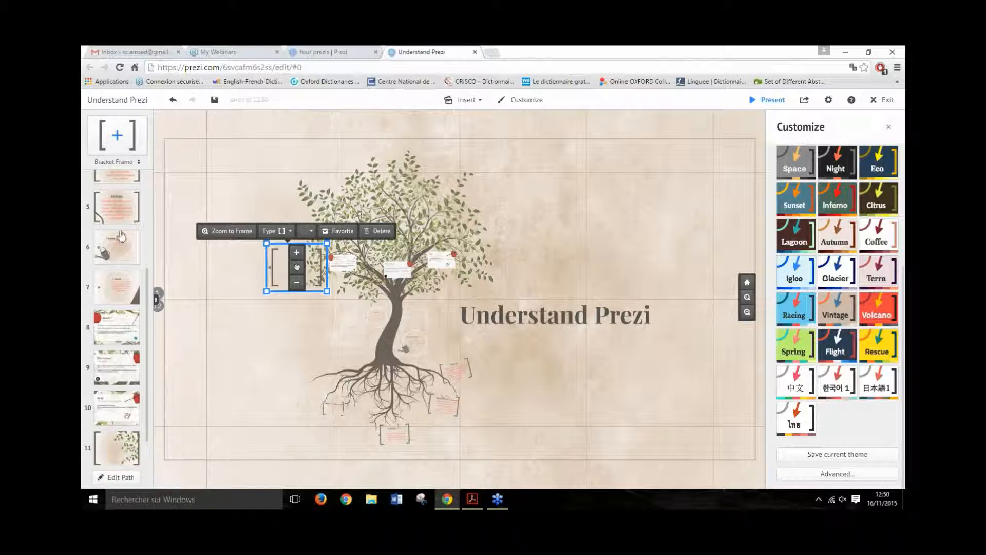
- Check the available frame types, and delete the bracket frame beside the tree's foliage
{"action": "left_click", "coordinate": [138, 162]}
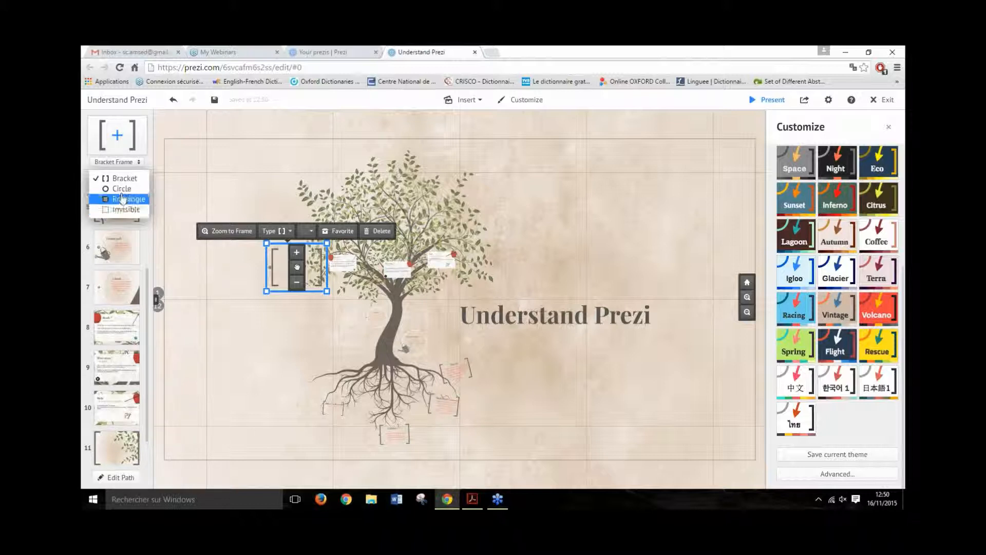
{"action": "left_click", "coordinate": [329, 286]}
{"action": "key", "text": "Delete"}
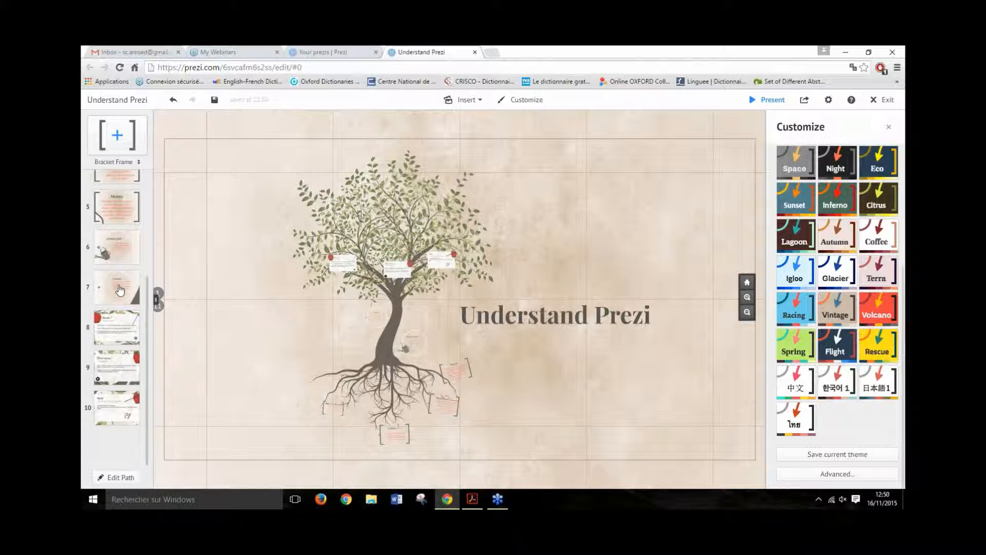
- Start editing the path, preview the animation of the Help frame at step 10, and close the animation editor
{"action": "left_click", "coordinate": [120, 478]}
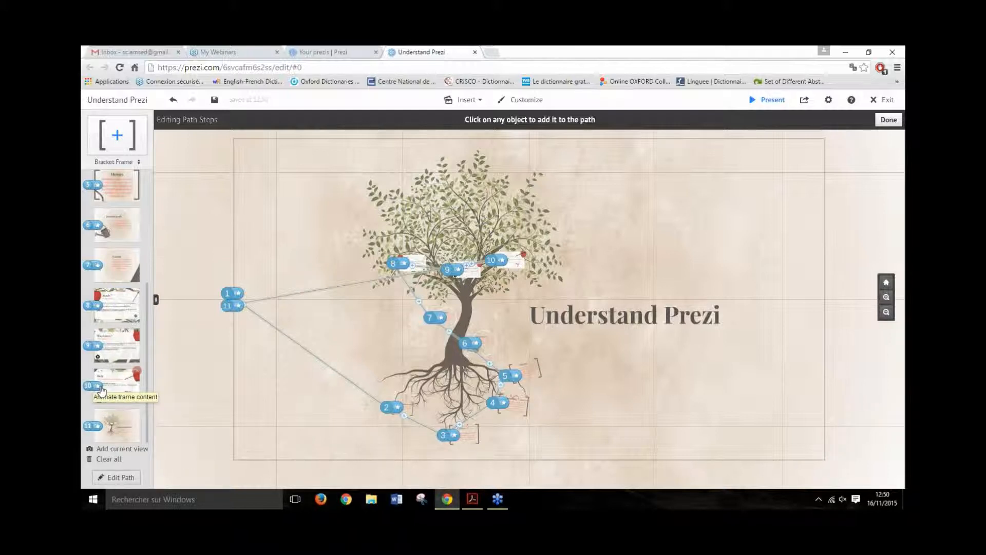
{"action": "left_click", "coordinate": [101, 390]}
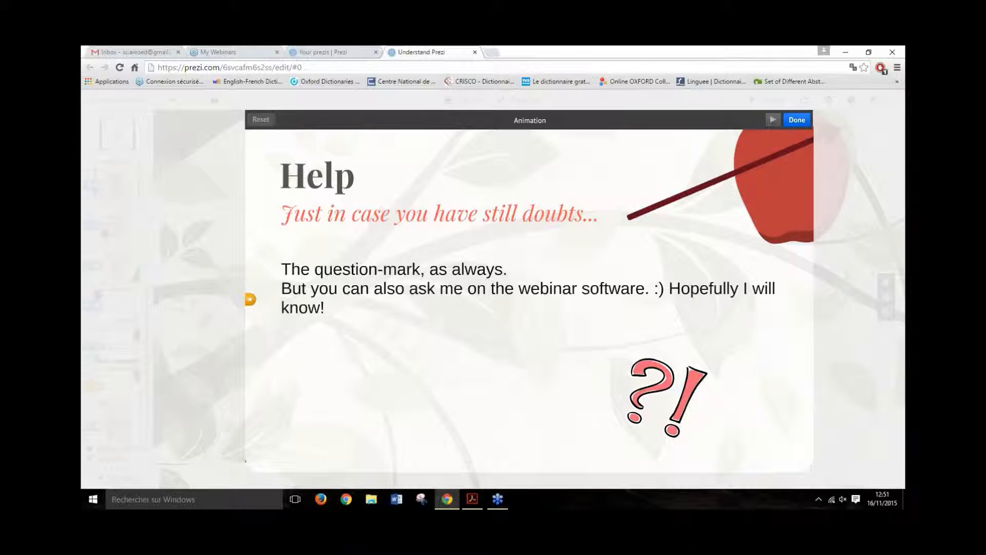
{"action": "left_click", "coordinate": [772, 121]}
{"action": "left_click", "coordinate": [799, 121]}
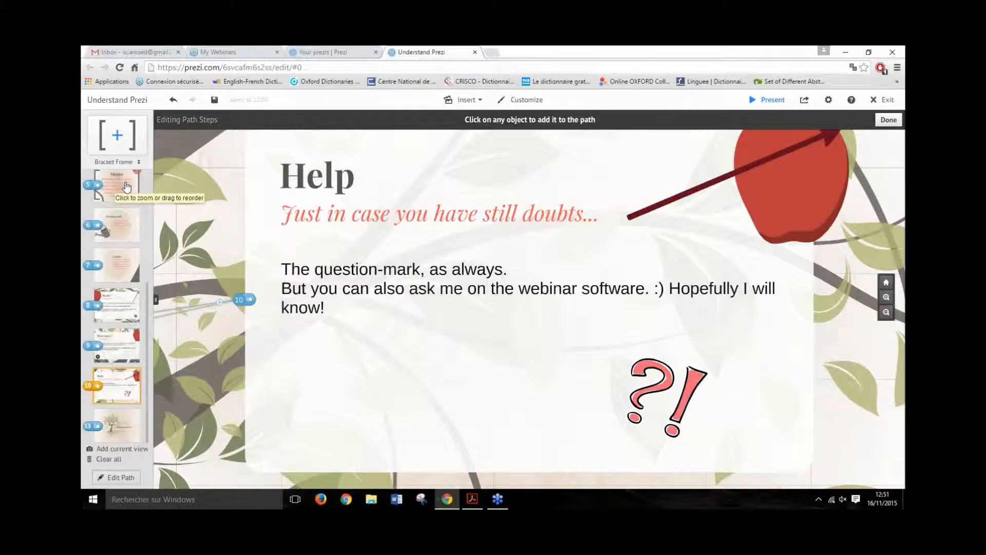
- Reorder the path by moving its fifth step down to position 8, and move it back up to position 3
{"action": "left_click_drag", "start_coordinate": [127, 186], "coordinate": [102, 379]}
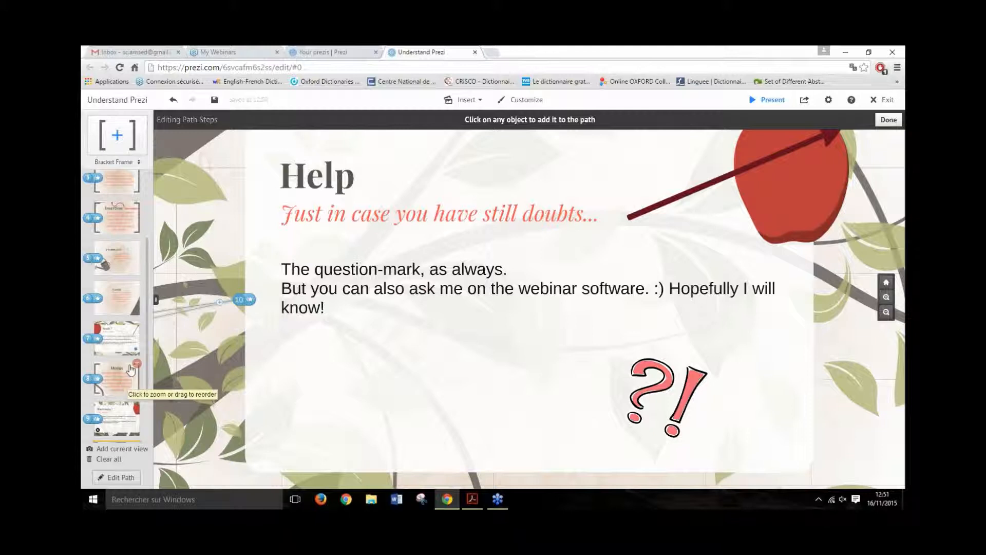
{"action": "left_click_drag", "start_coordinate": [128, 384], "coordinate": [99, 255]}
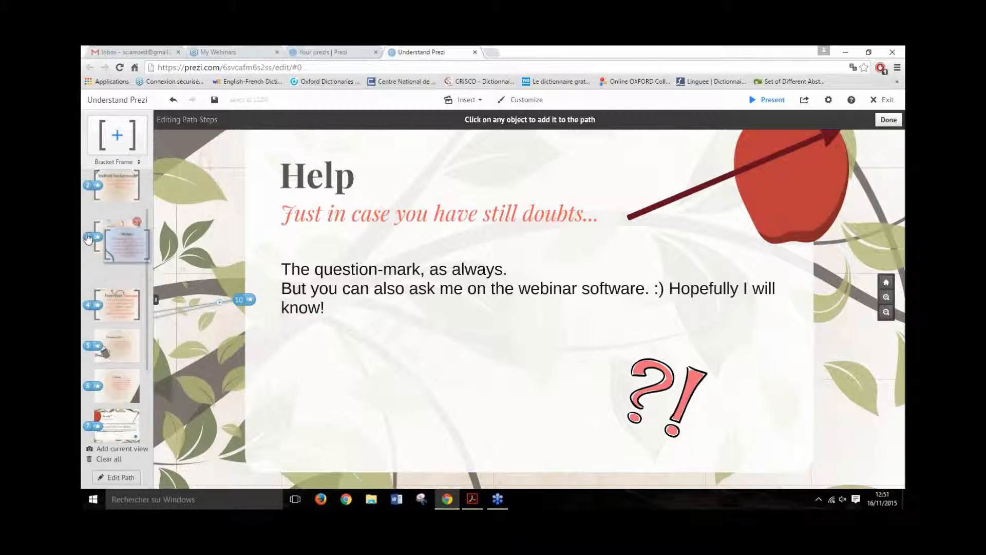
{"action": "scroll", "coordinate": [128, 273], "scroll_direction": "down", "scroll_amount": 5}
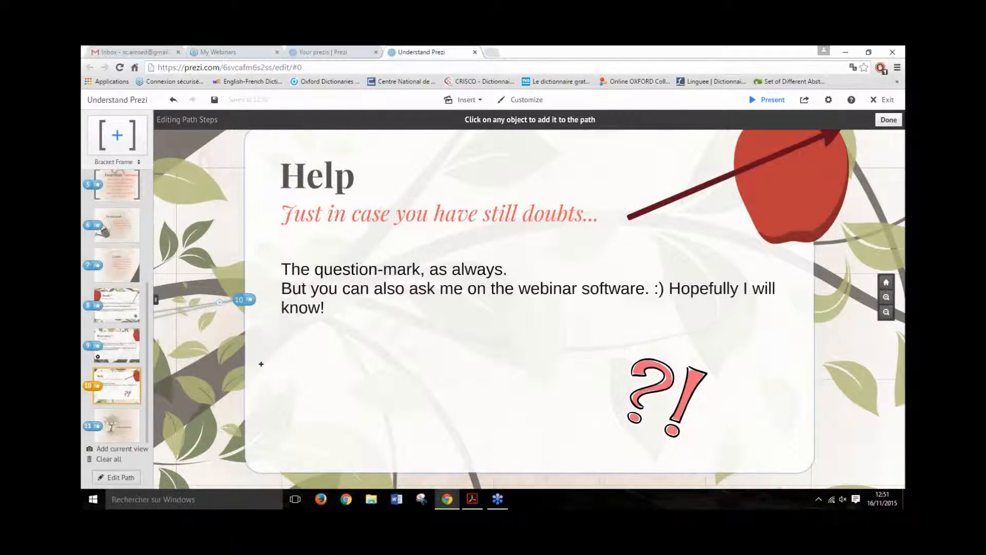
- Reassign path point 8 from the Ready? frame to path point 3's root frame, and try path point 3 on the Ready? frame
{"action": "scroll", "coordinate": [249, 339], "scroll_direction": "down", "scroll_amount": 1}
{"action": "scroll", "coordinate": [249, 338], "scroll_direction": "down", "scroll_amount": 3}
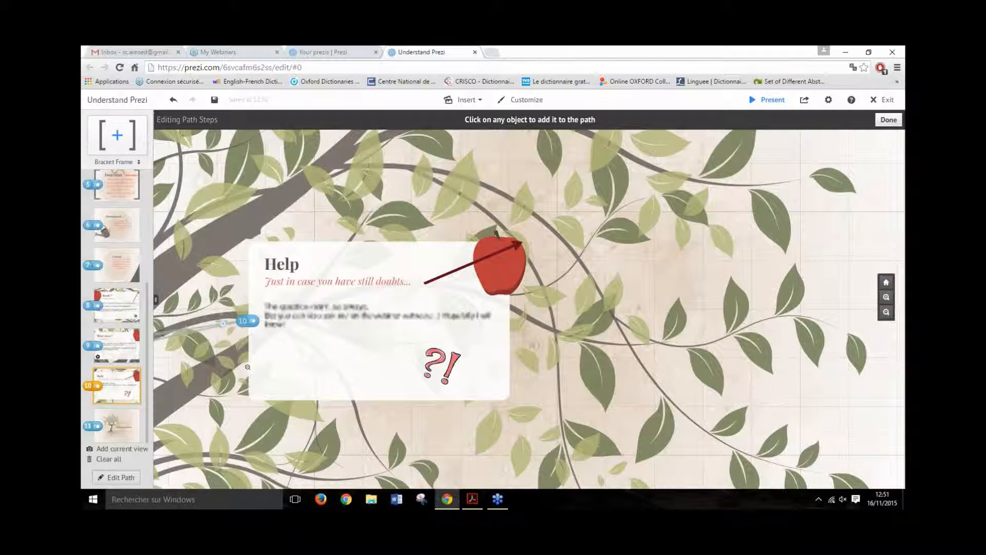
{"action": "scroll", "coordinate": [287, 368], "scroll_direction": "down", "scroll_amount": 4}
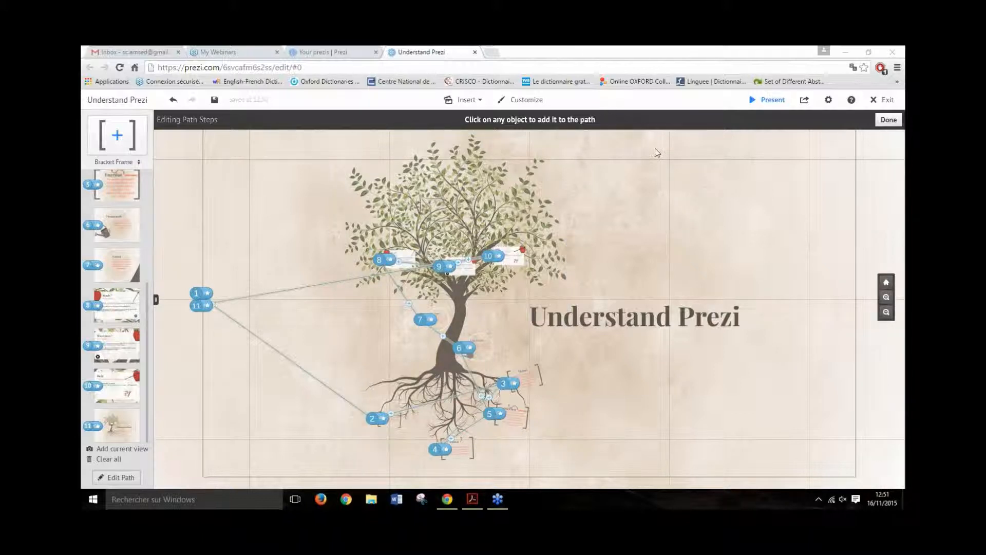
{"action": "left_click_drag", "start_coordinate": [386, 261], "coordinate": [532, 373]}
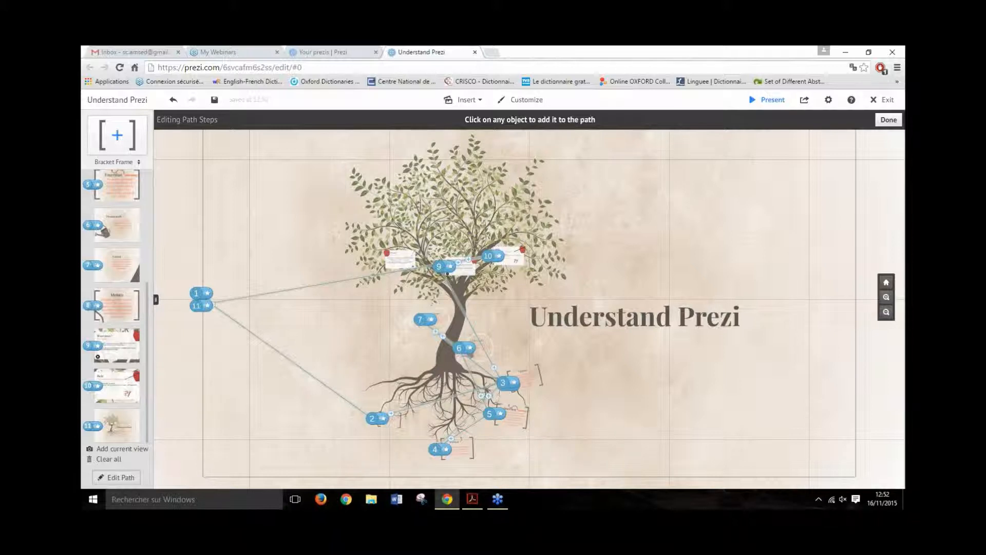
{"action": "left_click_drag", "start_coordinate": [506, 393], "coordinate": [431, 272]}
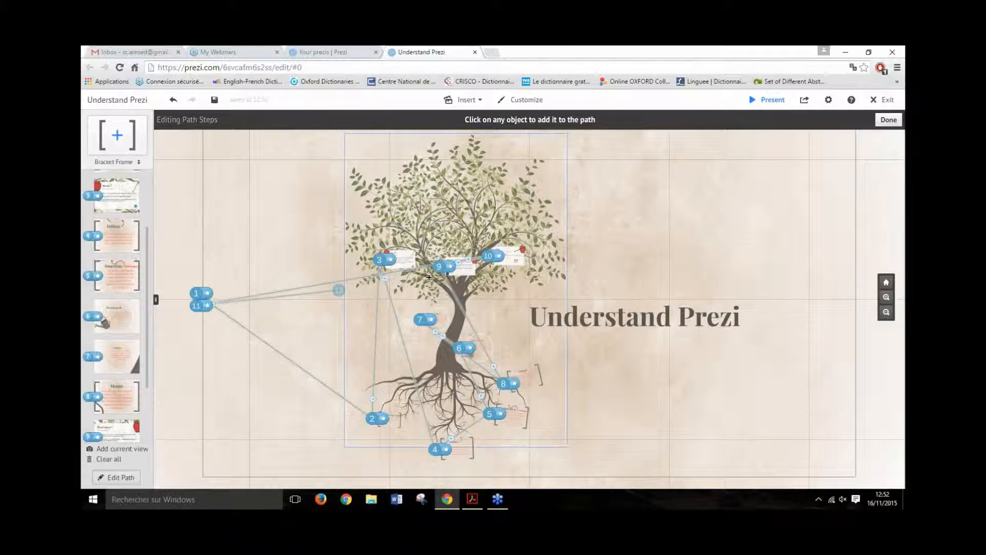
{"action": "left_click_drag", "start_coordinate": [381, 259], "coordinate": [525, 381]}
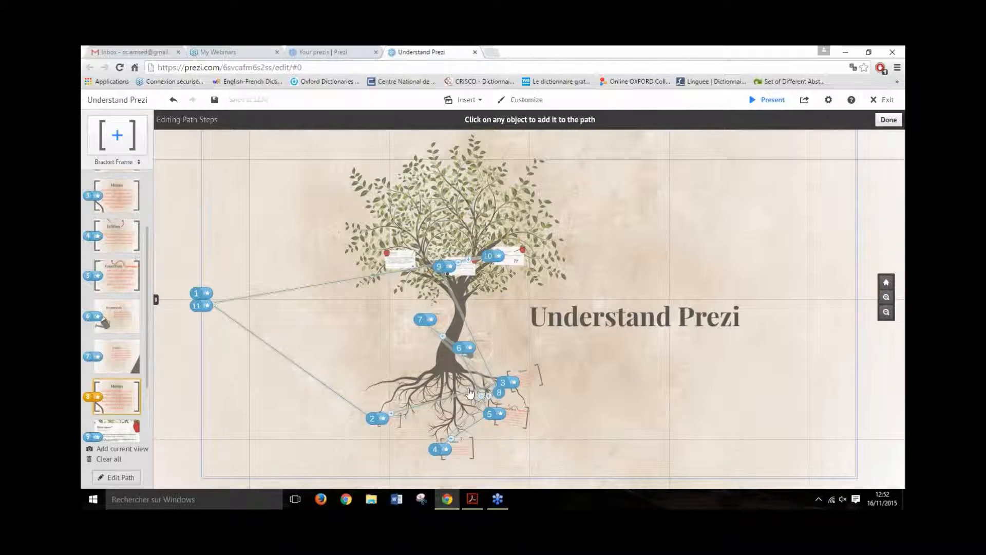
- Move path point 8 to the whole-presentation frame, look at its animation editor, and return the point to the Ready? frame
{"action": "mouse_move", "coordinate": [470, 393]}
{"action": "left_mouse_down"}
{"action": "mouse_move", "coordinate": [399, 277]}
{"action": "mouse_move", "coordinate": [362, 323]}
{"action": "left_mouse_up"}
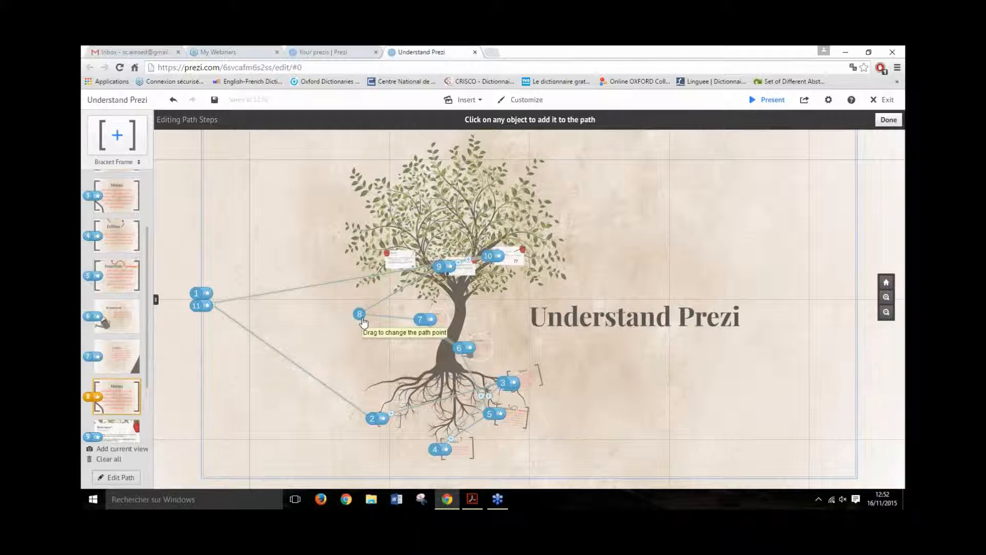
{"action": "left_click_drag", "start_coordinate": [363, 323], "coordinate": [202, 300]}
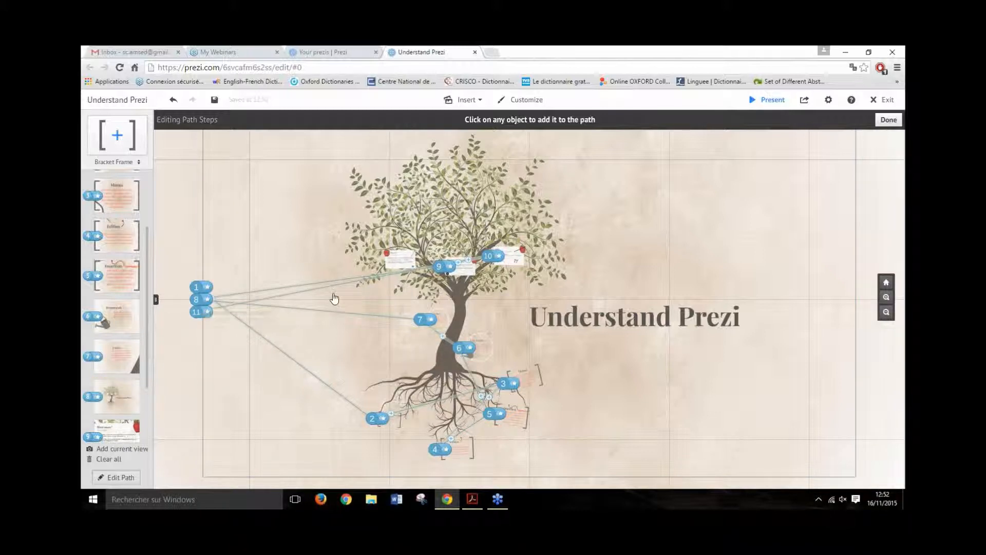
{"action": "left_click", "coordinate": [207, 300]}
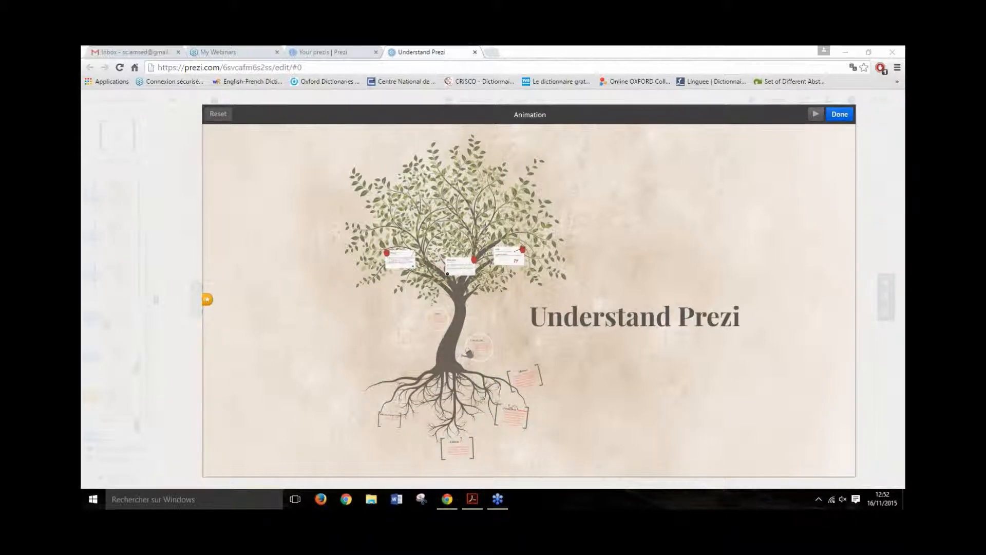
{"action": "left_click", "coordinate": [840, 114]}
{"action": "mouse_move", "coordinate": [200, 303]}
{"action": "left_mouse_down"}
{"action": "mouse_move", "coordinate": [229, 311]}
{"action": "mouse_move", "coordinate": [377, 285]}
{"action": "mouse_move", "coordinate": [399, 262]}
{"action": "left_mouse_up"}
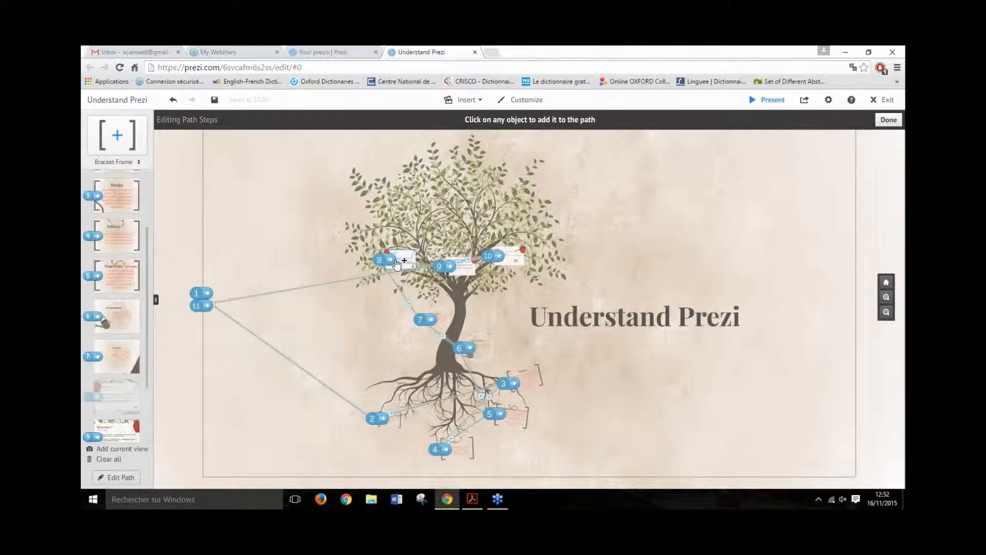
- Add a close-up view of the outer leaves at the tree's upper edge as a new last path step
{"action": "scroll", "coordinate": [431, 173], "scroll_direction": "up", "scroll_amount": 5}
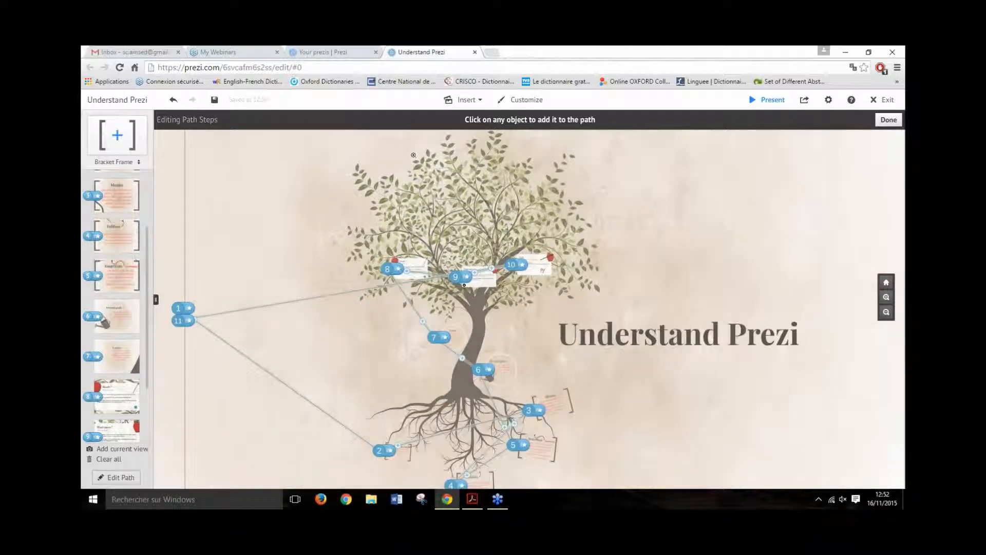
{"action": "scroll", "coordinate": [486, 188], "scroll_direction": "up", "scroll_amount": 2}
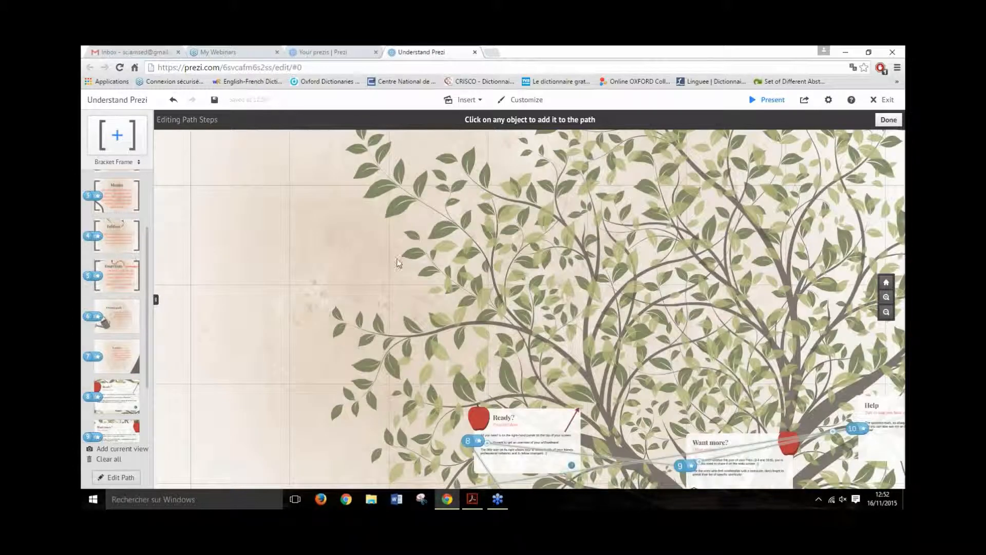
{"action": "scroll", "coordinate": [400, 262], "scroll_direction": "up", "scroll_amount": 3}
{"action": "scroll", "coordinate": [429, 347], "scroll_direction": "up", "scroll_amount": 3}
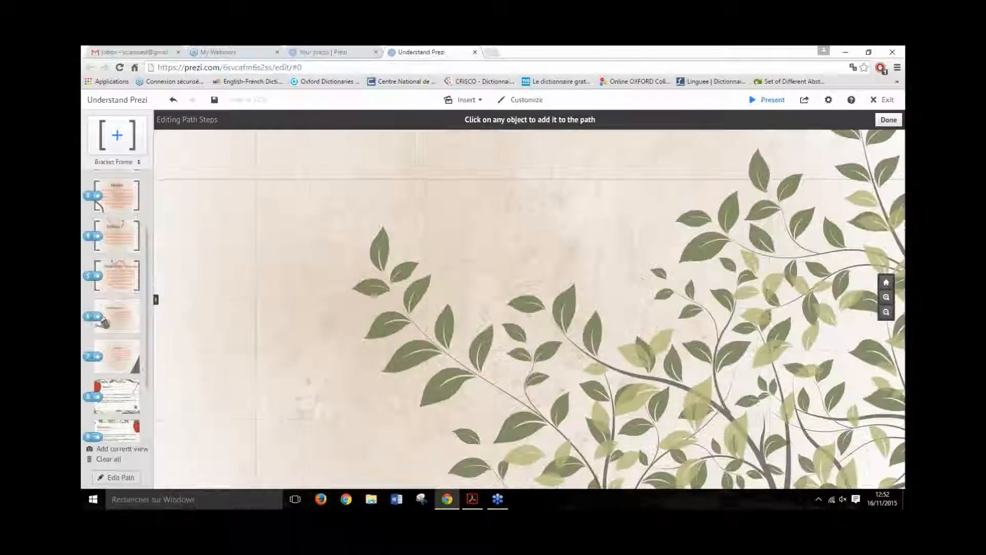
{"action": "left_click", "coordinate": [138, 455]}
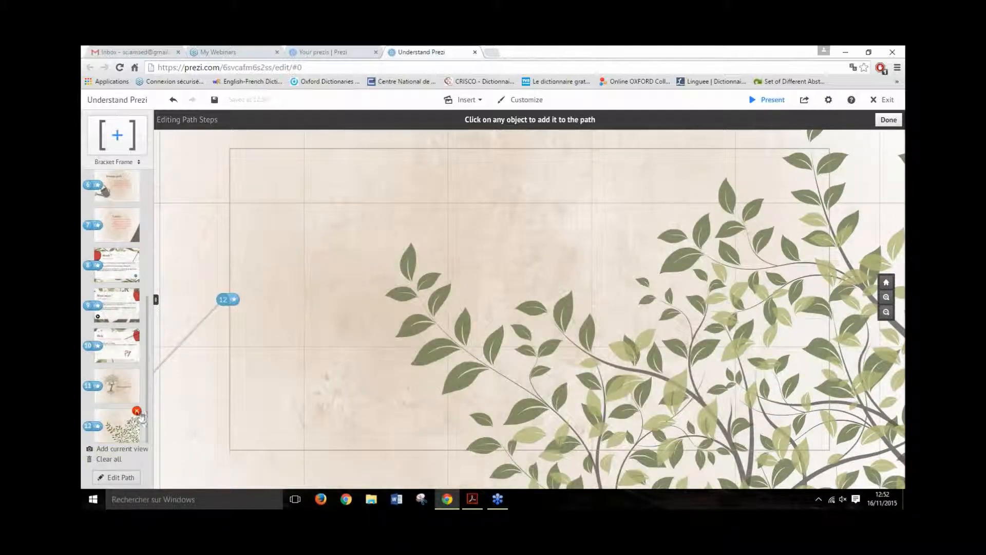
- View path steps 10, 11 and 12 in order
{"action": "left_click", "coordinate": [113, 337]}
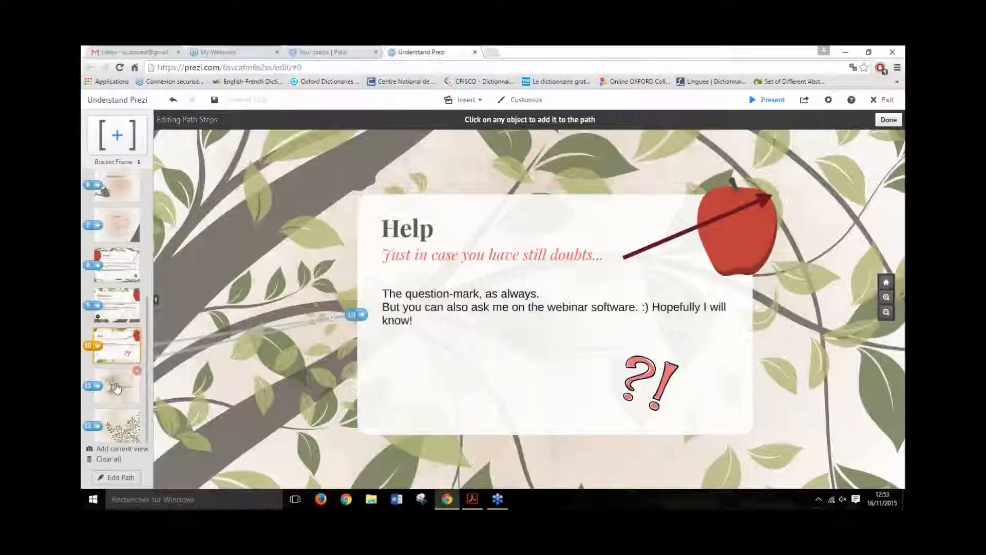
{"action": "left_click", "coordinate": [117, 387]}
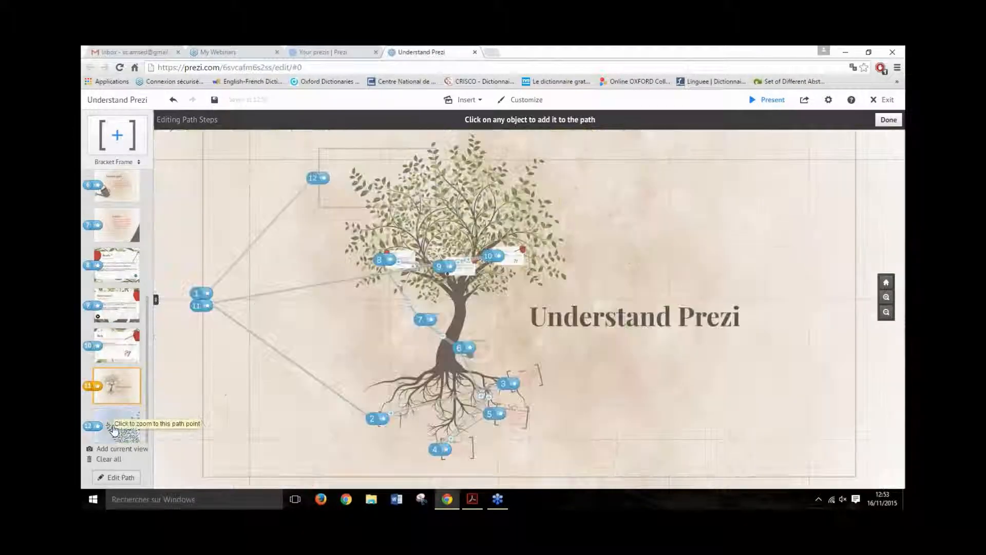
{"action": "left_click", "coordinate": [113, 430]}
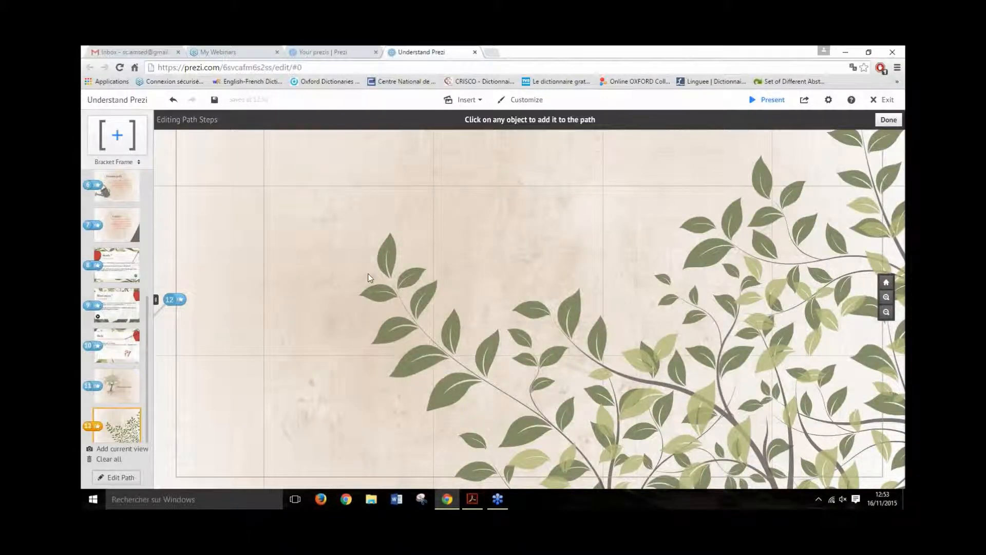
- Remove the whole-presentation view and the outer leaves view from the end of the path, and finish path editing
{"action": "mouse_move", "coordinate": [139, 386]}
{"action": "left_click", "coordinate": [137, 372]}
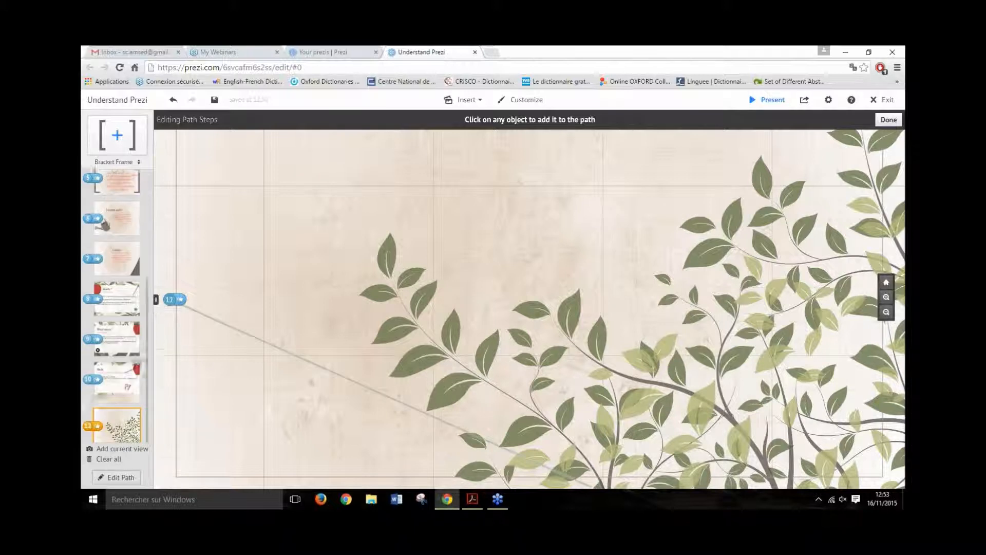
{"action": "left_click", "coordinate": [137, 415]}
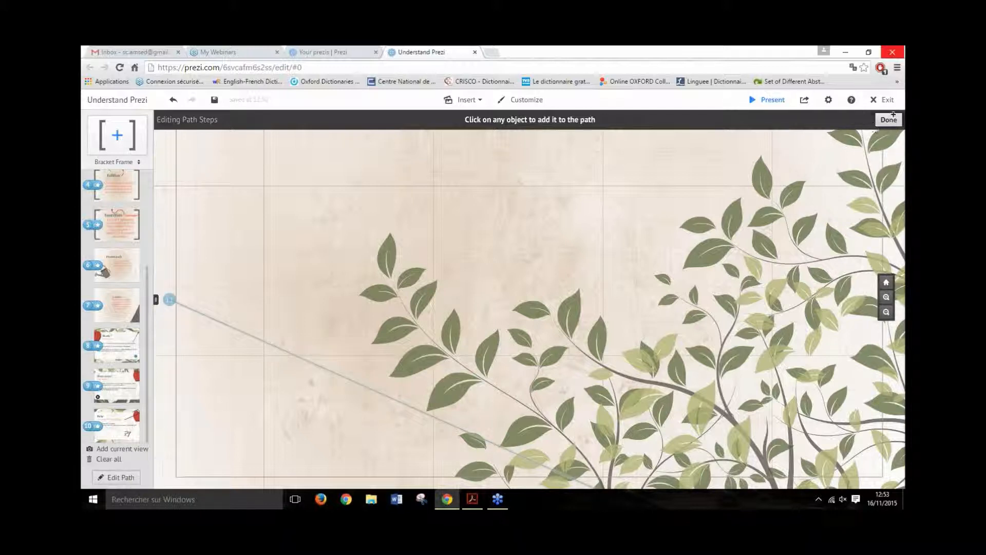
{"action": "left_click", "coordinate": [120, 477]}
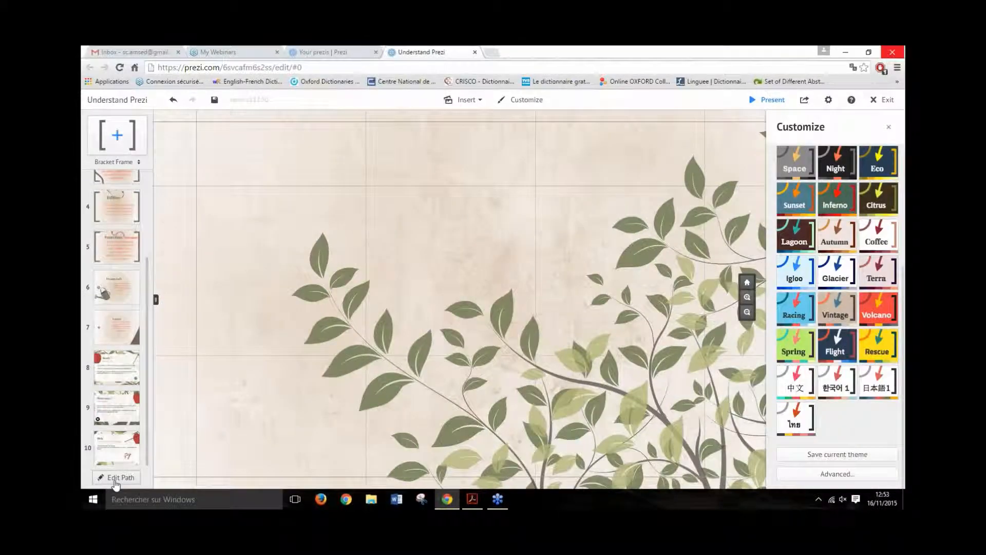
- Delete the leftover frame around the outer leaves from the canvas
{"action": "scroll", "coordinate": [538, 286], "scroll_direction": "down", "scroll_amount": 3}
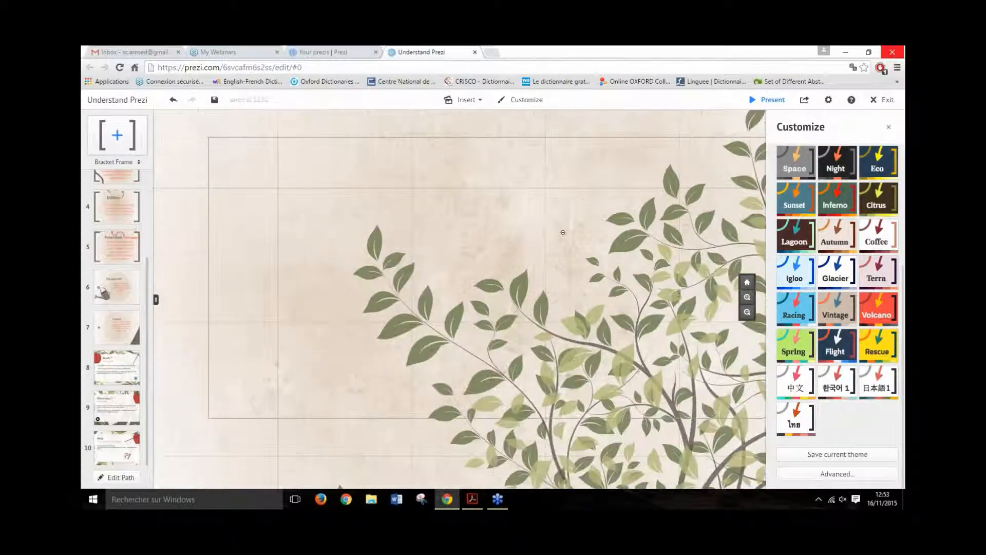
{"action": "scroll", "coordinate": [538, 286], "scroll_direction": "down", "scroll_amount": 2}
{"action": "left_click_drag", "start_coordinate": [441, 282], "coordinate": [334, 207]}
{"action": "left_click", "coordinate": [261, 175]}
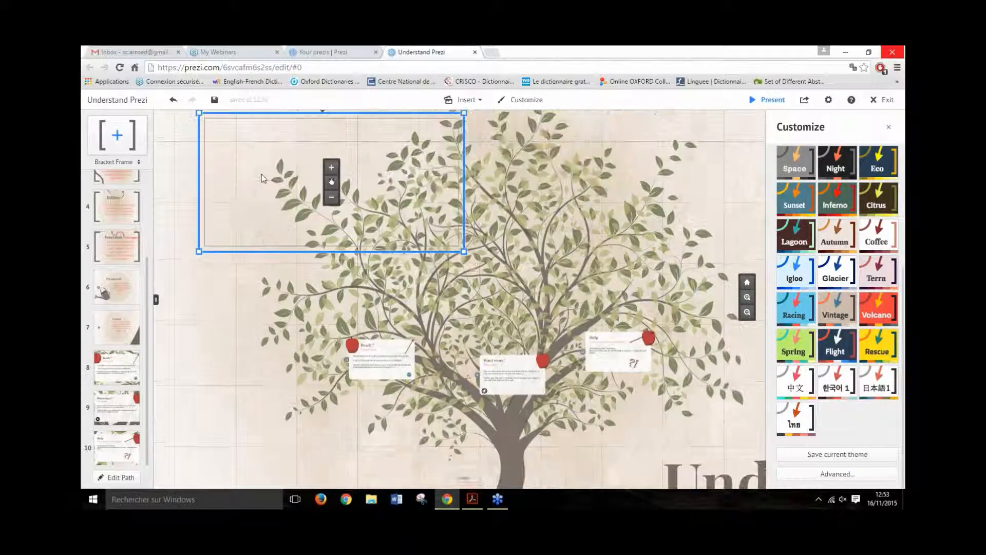
{"action": "key", "text": "Delete"}
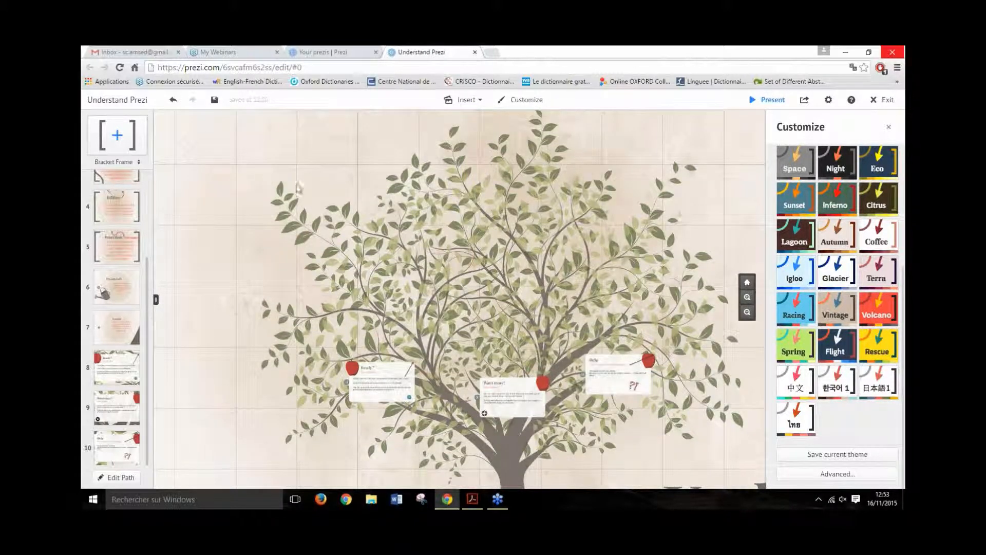
- View the Ready?, Want more? and Help frames in order, and close the presentation, confirming that the page is left
{"action": "left_click", "coordinate": [122, 374]}
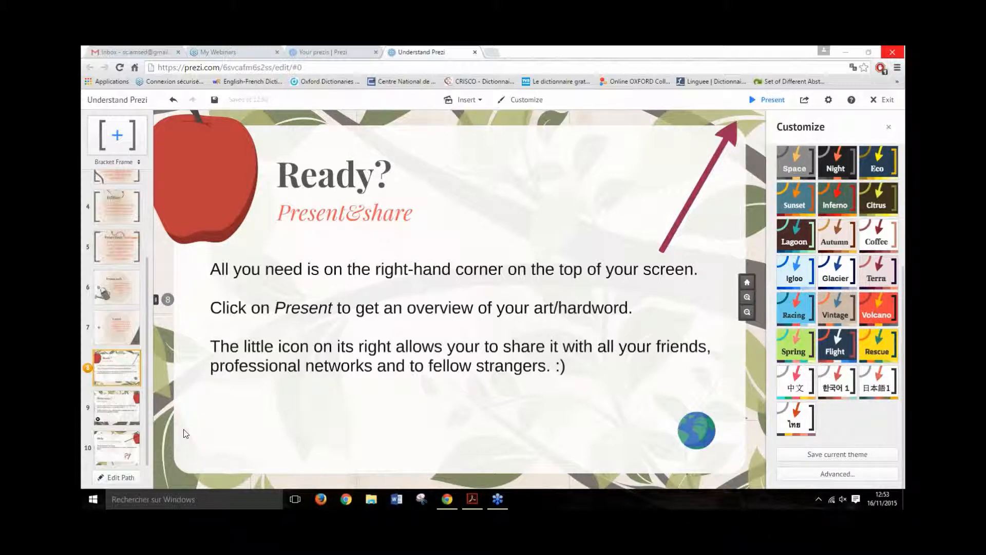
{"action": "left_click", "coordinate": [123, 405]}
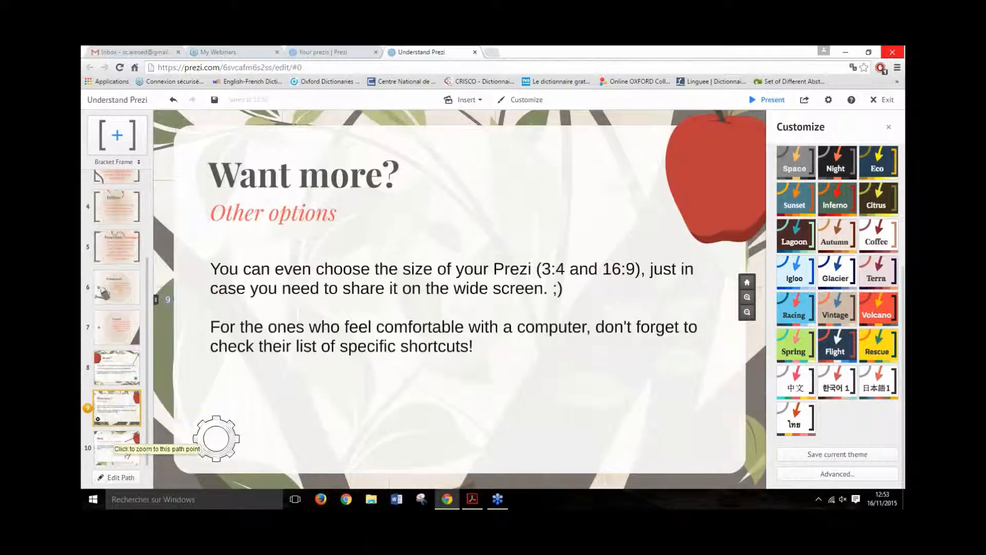
{"action": "left_click", "coordinate": [112, 452]}
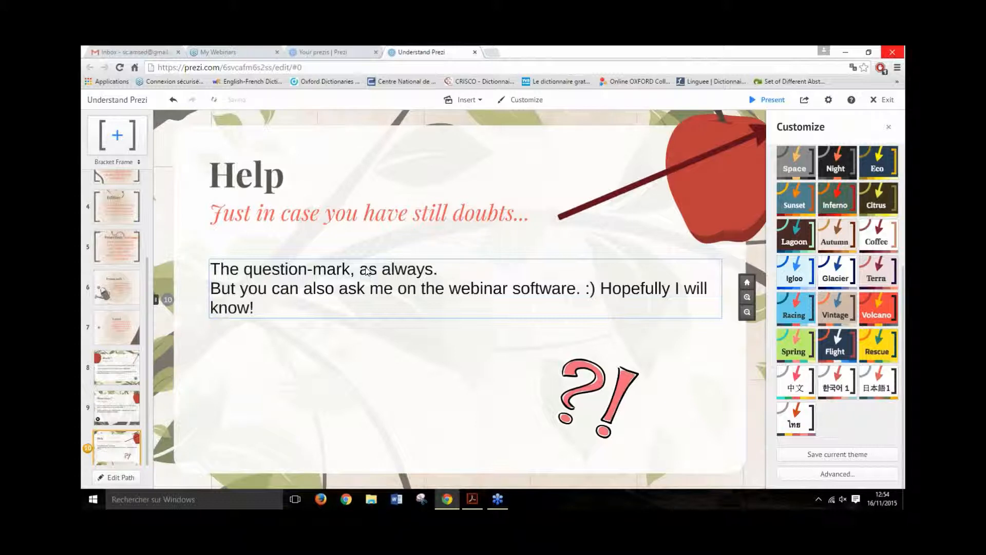
{"action": "left_click", "coordinate": [475, 53]}
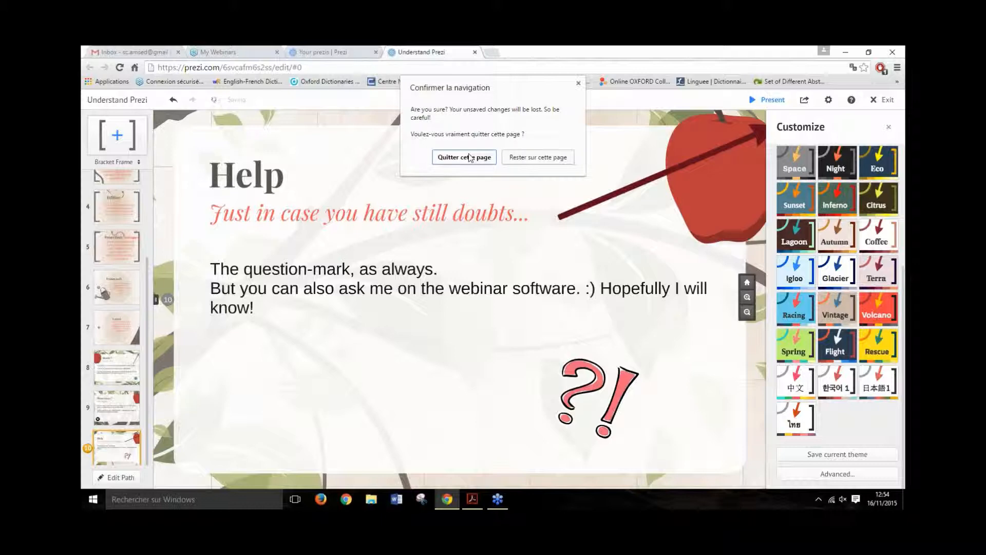
{"action": "left_click", "coordinate": [470, 157]}
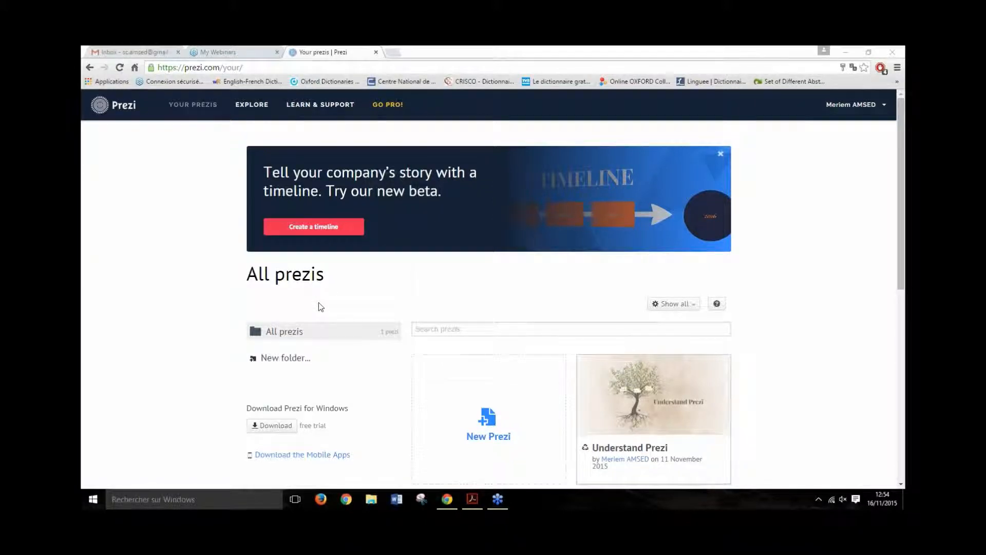
- Look through the reusable designs below the own prezis: Business Pitch, Mind Mapping Template and Learn Prezi Fast
{"action": "scroll", "coordinate": [319, 306], "scroll_direction": "down", "scroll_amount": 3}
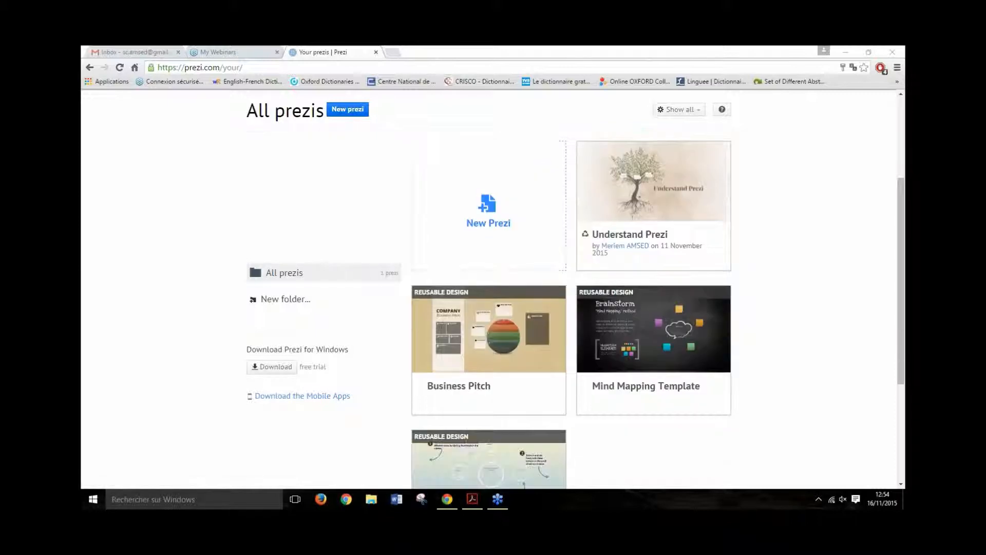
{"action": "scroll", "coordinate": [565, 334], "scroll_direction": "down", "scroll_amount": 3}
{"action": "mouse_move", "coordinate": [494, 234]}
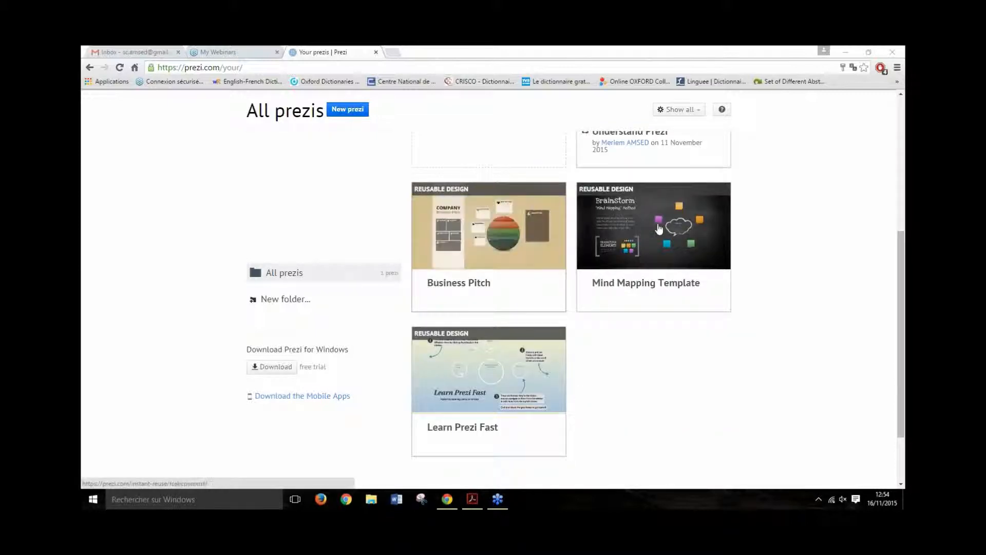
{"action": "mouse_move", "coordinate": [504, 375]}
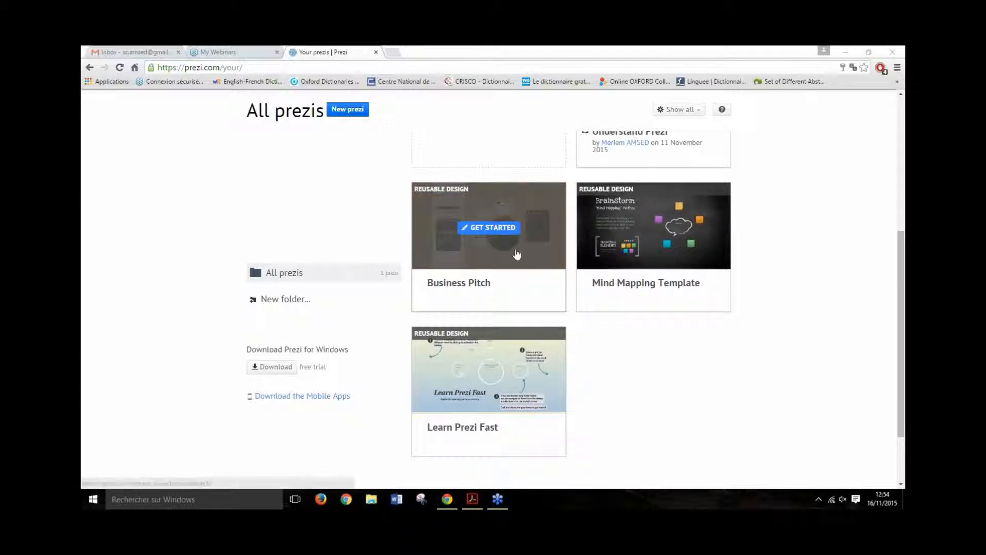
{"action": "scroll", "coordinate": [502, 291], "scroll_direction": "up", "scroll_amount": 1}
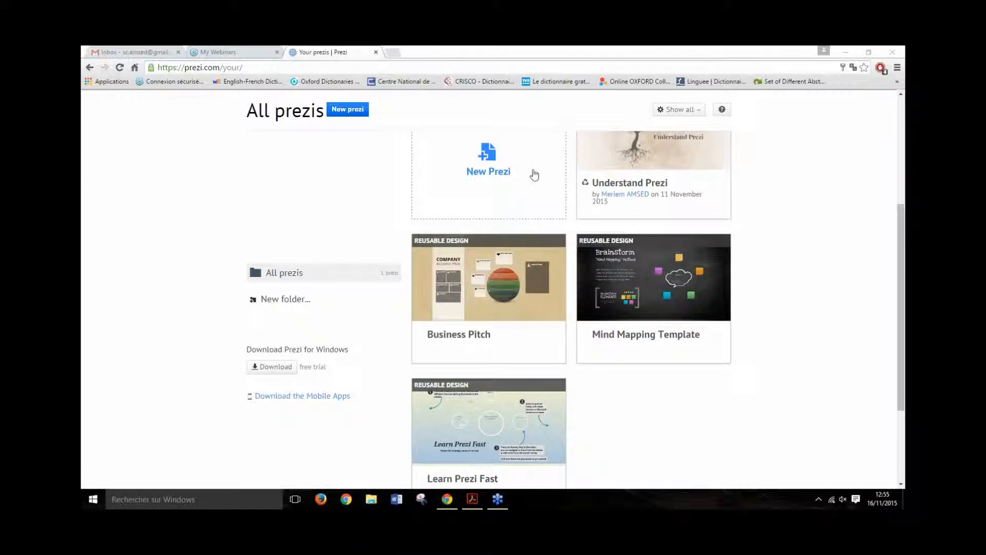
- Create a new prezi and show the additional templates beyond the latest ones
{"action": "scroll", "coordinate": [534, 221], "scroll_direction": "up", "scroll_amount": 2}
{"action": "left_click", "coordinate": [488, 275]}
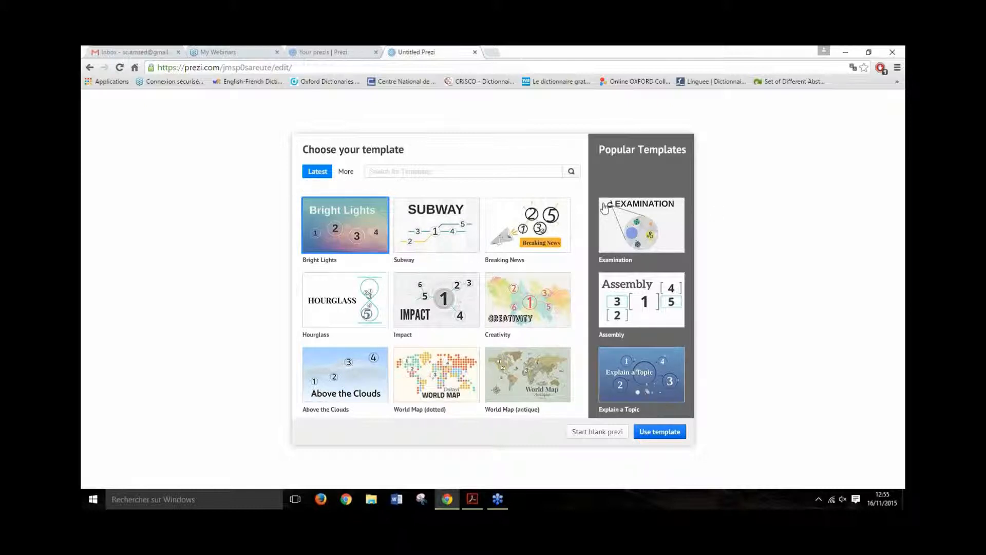
{"action": "left_click", "coordinate": [347, 173]}
- Look through the additional templates down to the Blank one at the end of the list
{"action": "scroll", "coordinate": [467, 255], "scroll_direction": "down", "scroll_amount": 1}
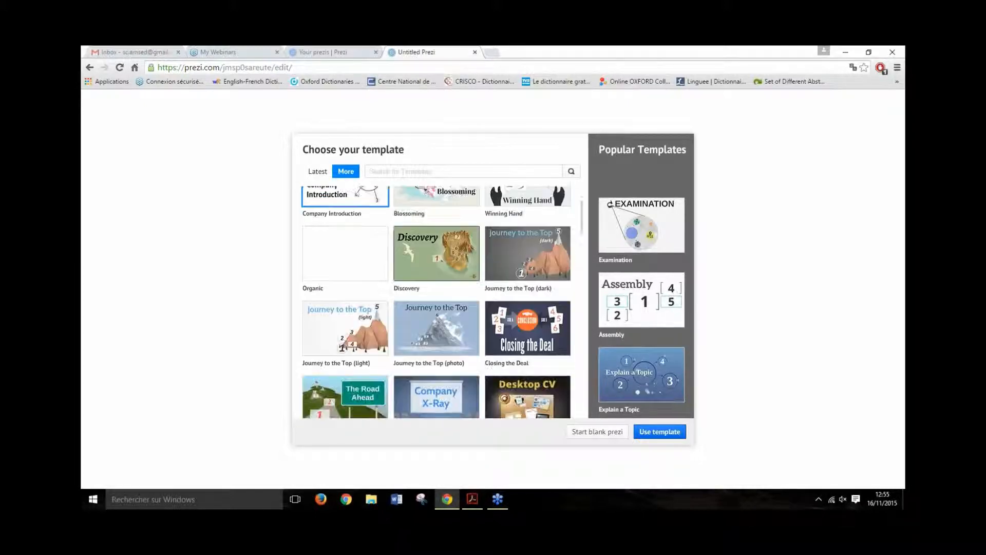
{"action": "scroll", "coordinate": [467, 260], "scroll_direction": "down", "scroll_amount": 12}
{"action": "scroll", "coordinate": [484, 297], "scroll_direction": "down", "scroll_amount": 10}
{"action": "scroll", "coordinate": [483, 297], "scroll_direction": "down", "scroll_amount": 5}
{"action": "scroll", "coordinate": [471, 278], "scroll_direction": "up", "scroll_amount": 15}
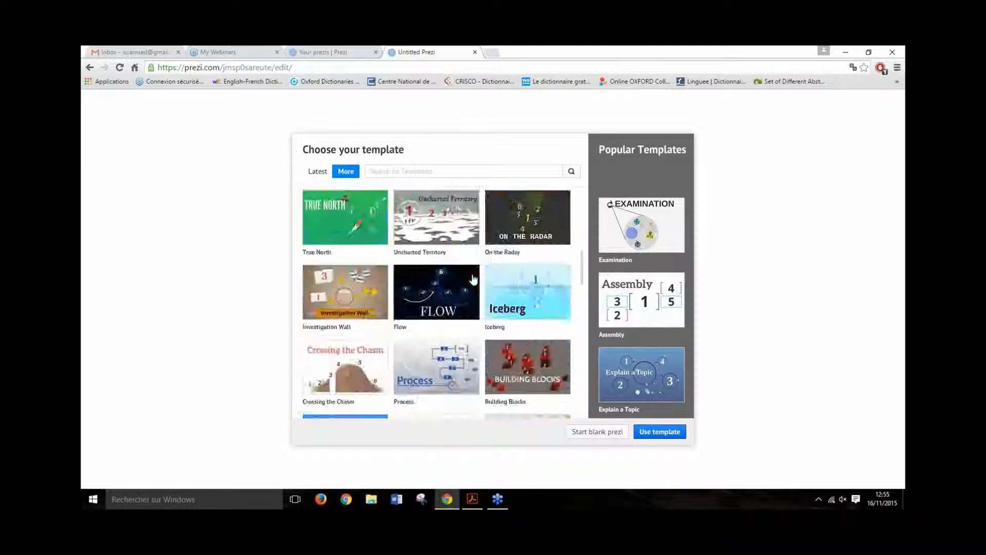
{"action": "scroll", "coordinate": [474, 278], "scroll_direction": "up", "scroll_amount": 10}
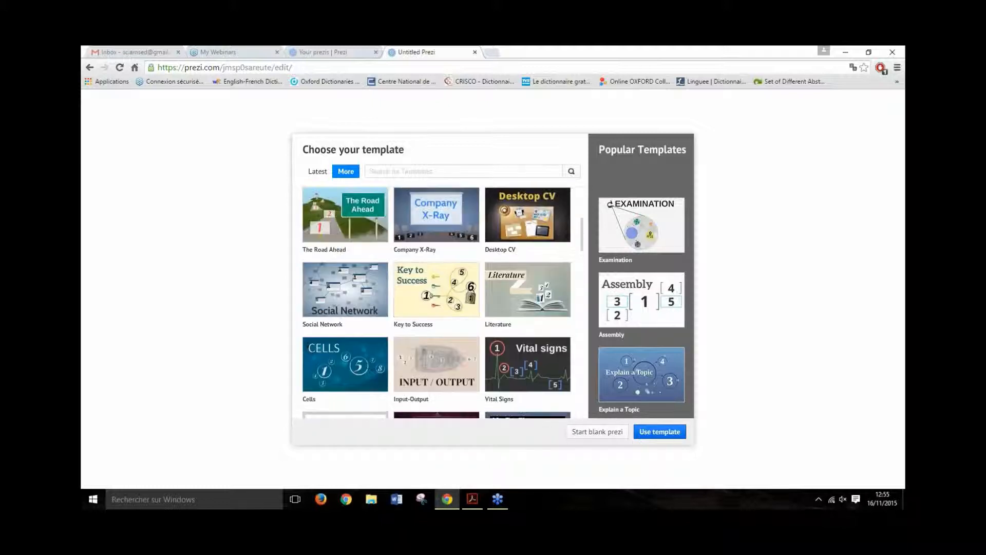
{"action": "scroll", "coordinate": [437, 303], "scroll_direction": "up", "scroll_amount": 2}
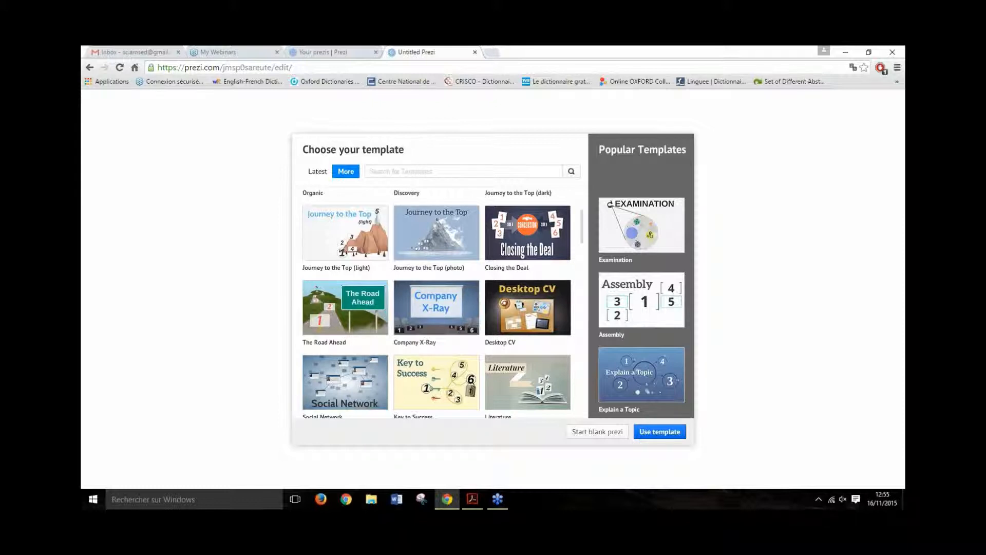
{"action": "scroll", "coordinate": [452, 231], "scroll_direction": "down", "scroll_amount": 5}
{"action": "scroll", "coordinate": [452, 226], "scroll_direction": "up", "scroll_amount": 3}
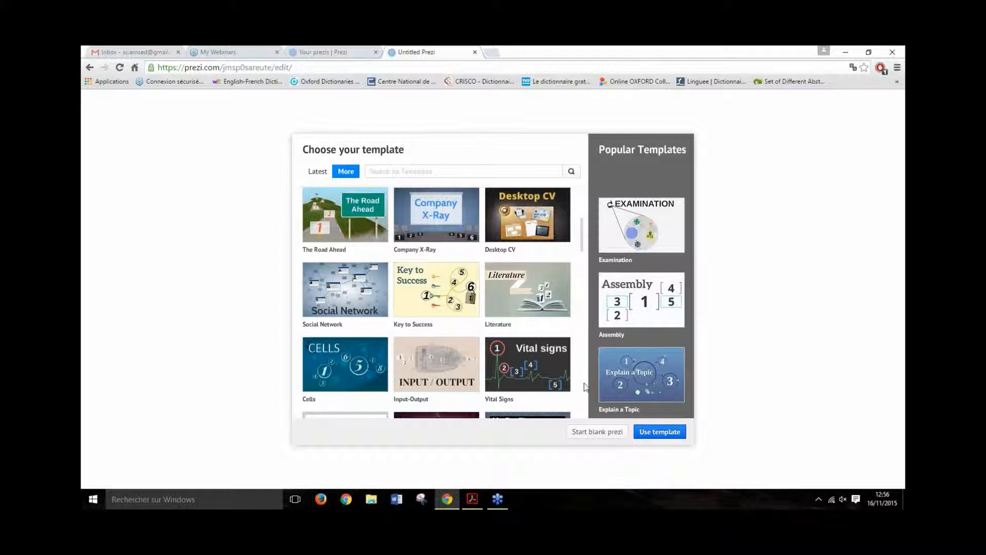
{"action": "left_click_drag", "start_coordinate": [584, 242], "coordinate": [579, 425]}
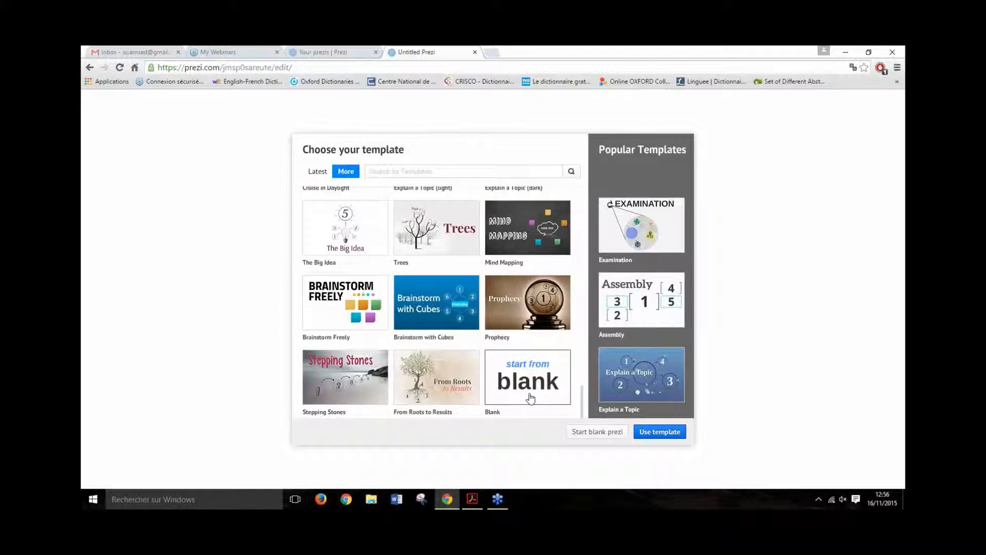
- Start the new prezi as a blank one, and close it to return to the overview of all prezis
{"action": "left_click", "coordinate": [604, 435]}
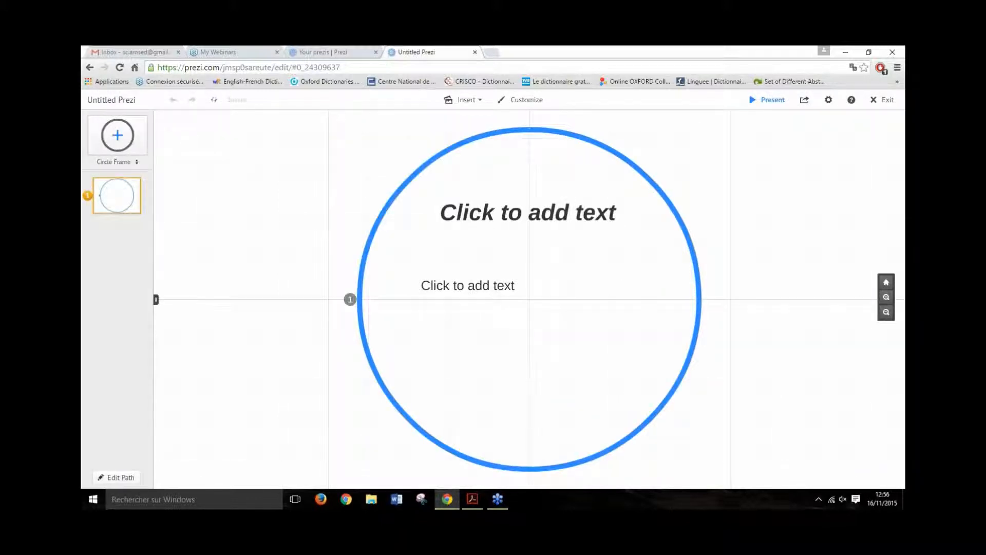
{"action": "scroll", "coordinate": [581, 256], "scroll_direction": "down", "scroll_amount": 2}
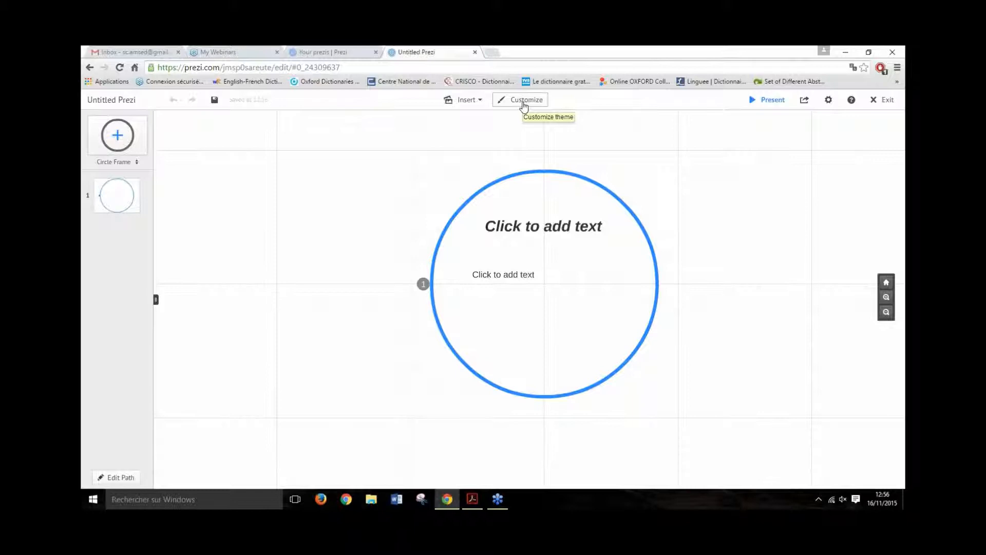
{"action": "left_click", "coordinate": [476, 53]}
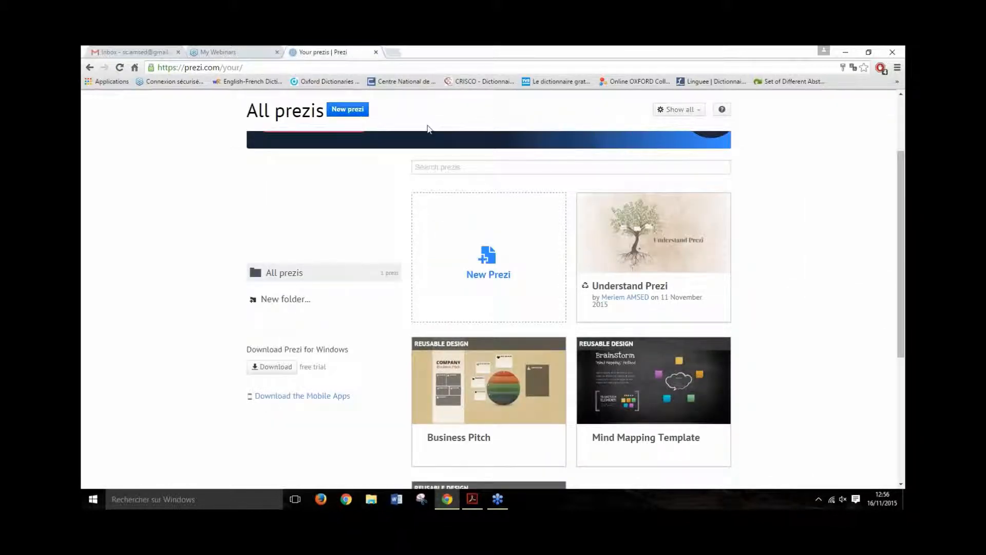
{"action": "scroll", "coordinate": [353, 222], "scroll_direction": "up", "scroll_amount": 3}
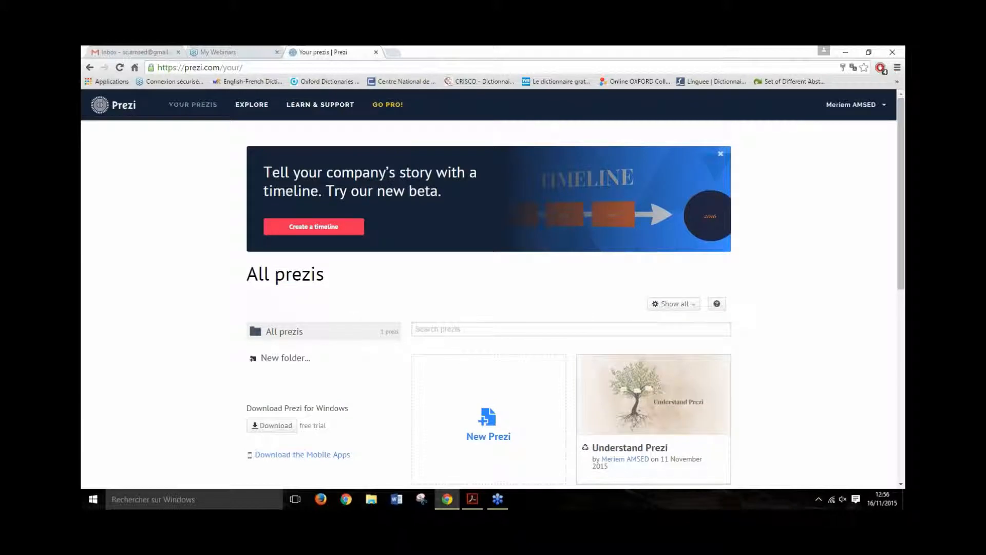
{"action": "left_click", "coordinate": [786, 178]}
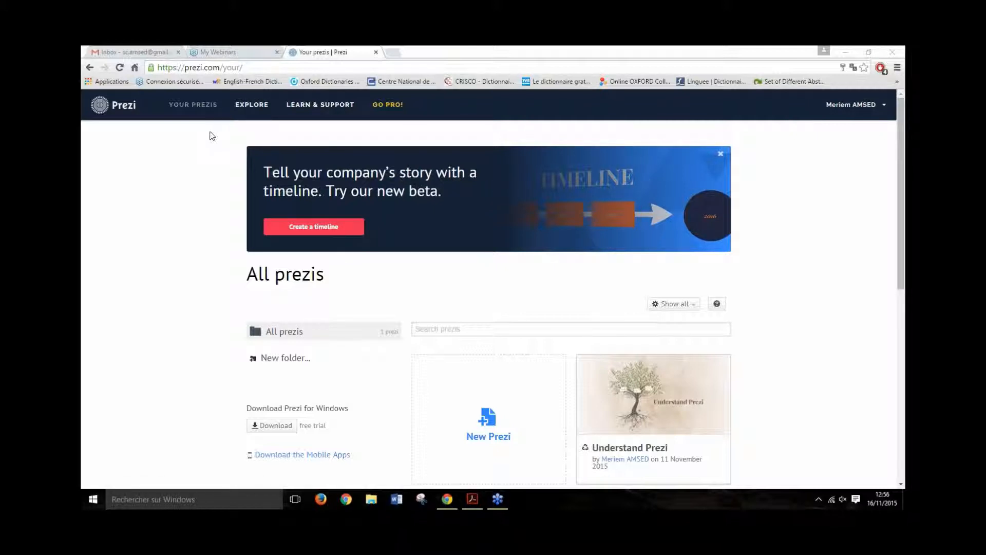
- Open the Explore page and look through its staff picks, from the Prezi of the Month to the Education section
{"action": "left_click", "coordinate": [237, 106]}
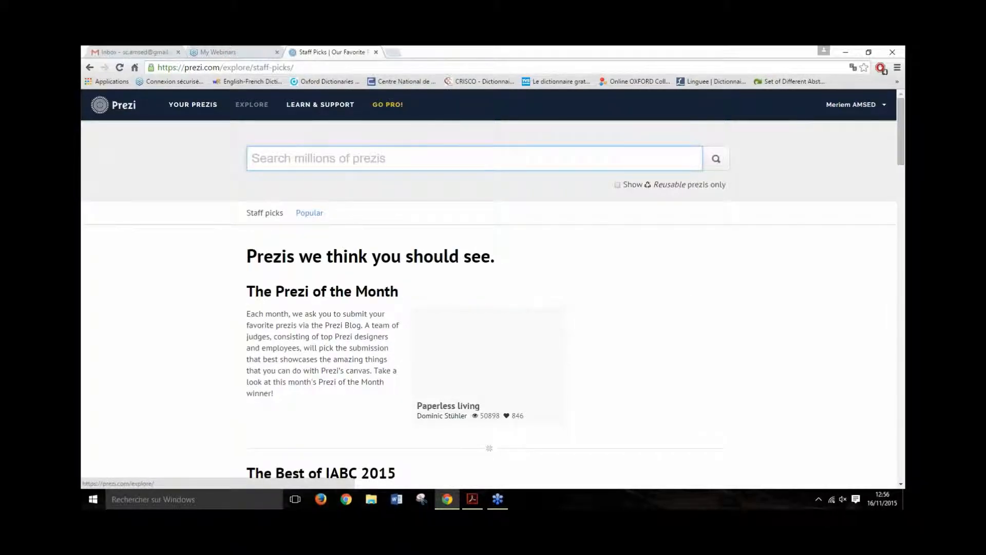
{"action": "scroll", "coordinate": [236, 237], "scroll_direction": "down", "scroll_amount": 2}
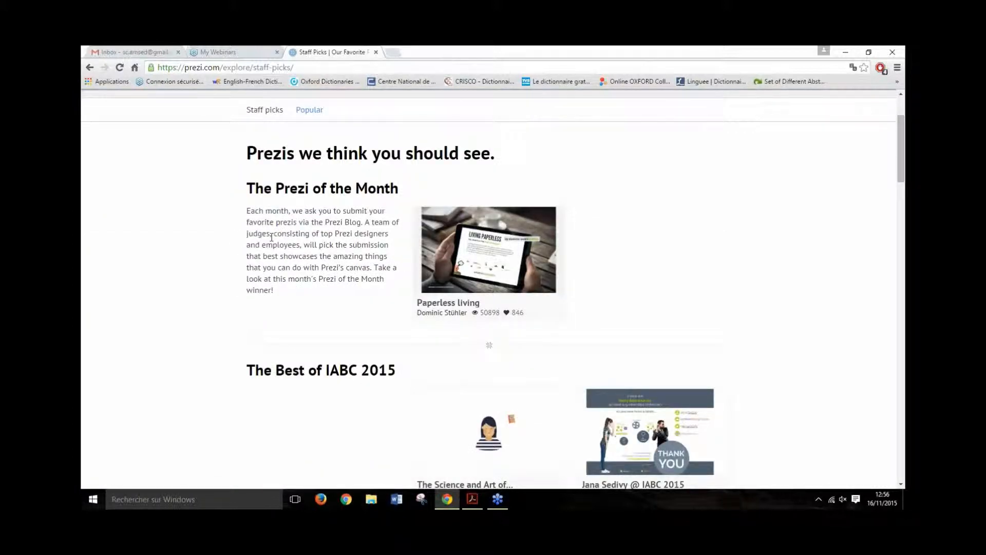
{"action": "scroll", "coordinate": [282, 239], "scroll_direction": "up", "scroll_amount": 2}
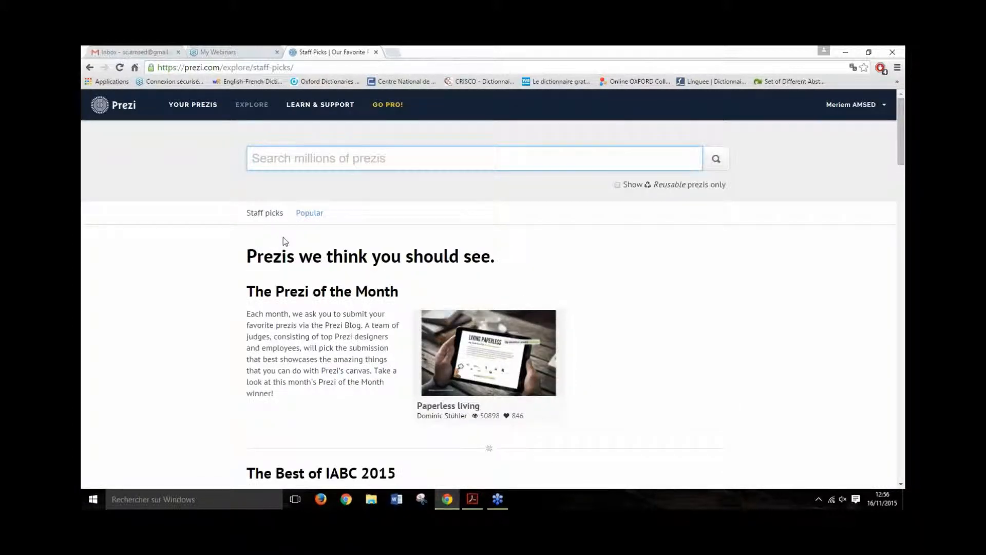
{"action": "scroll", "coordinate": [283, 238], "scroll_direction": "down", "scroll_amount": 2}
{"action": "scroll", "coordinate": [279, 237], "scroll_direction": "down", "scroll_amount": 5}
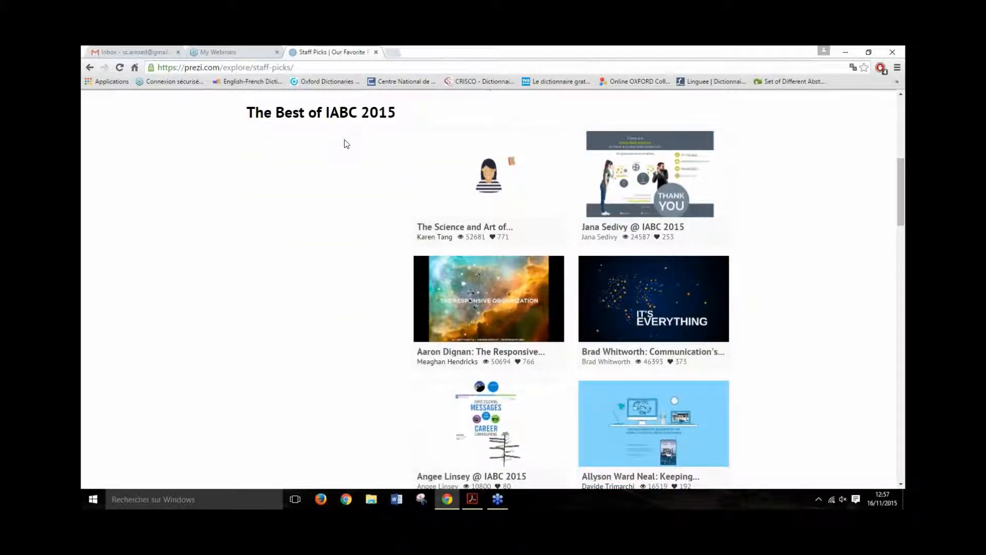
{"action": "scroll", "coordinate": [346, 143], "scroll_direction": "down", "scroll_amount": 8}
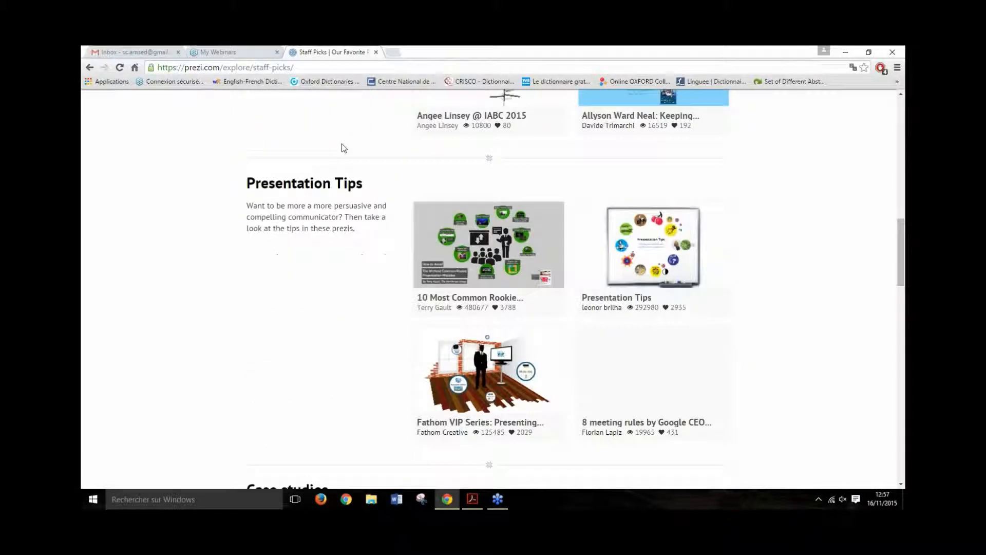
{"action": "scroll", "coordinate": [459, 205], "scroll_direction": "down", "scroll_amount": 12}
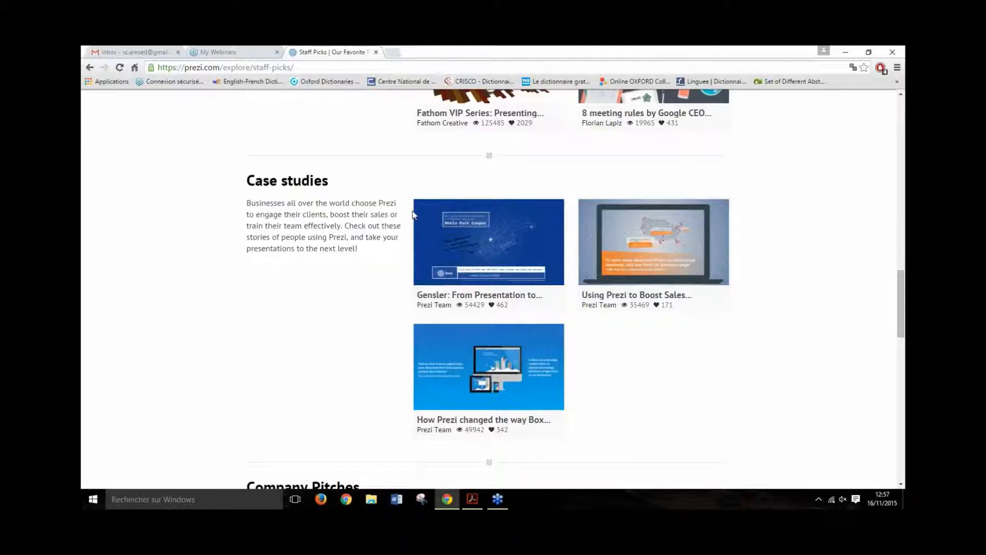
{"action": "scroll", "coordinate": [396, 228], "scroll_direction": "down", "scroll_amount": 5}
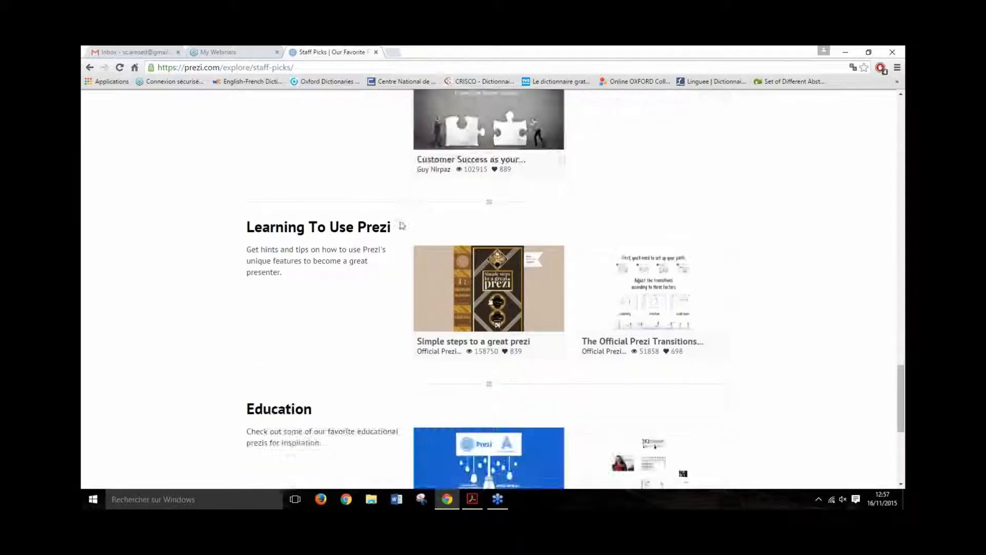
{"action": "scroll", "coordinate": [518, 250], "scroll_direction": "down", "scroll_amount": 3}
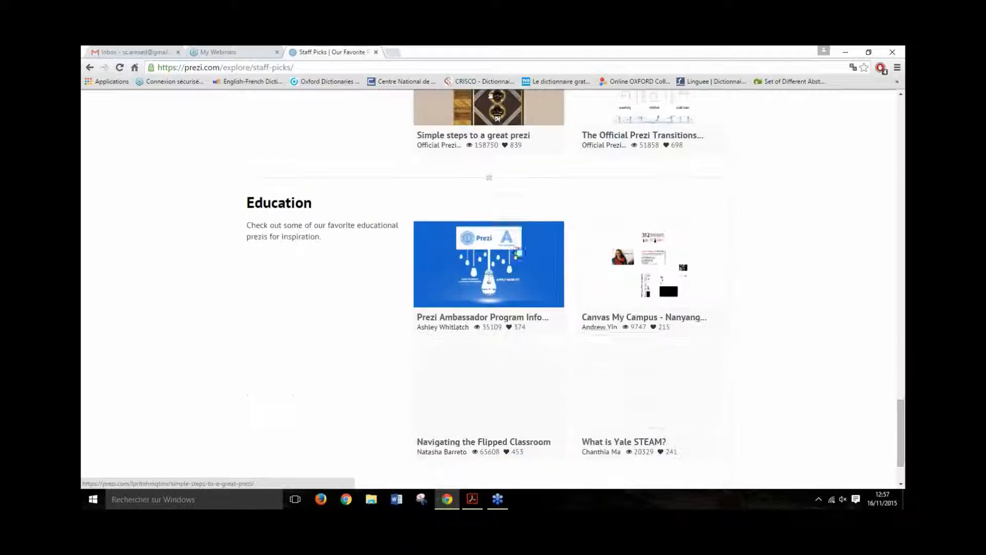
{"action": "scroll", "coordinate": [517, 251], "scroll_direction": "down", "scroll_amount": 2}
{"action": "scroll", "coordinate": [517, 251], "scroll_direction": "up", "scroll_amount": 7}
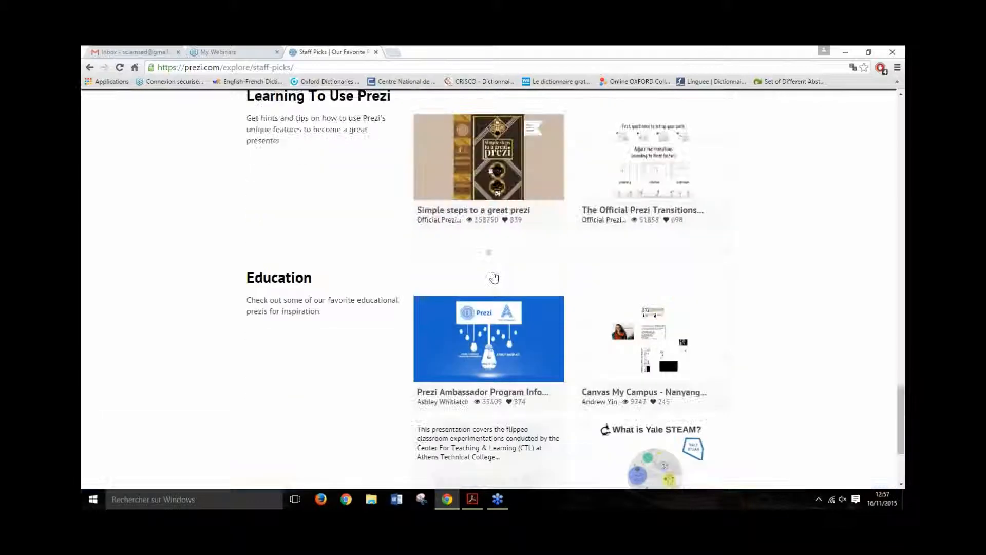
{"action": "scroll", "coordinate": [517, 252], "scroll_direction": "up", "scroll_amount": 15}
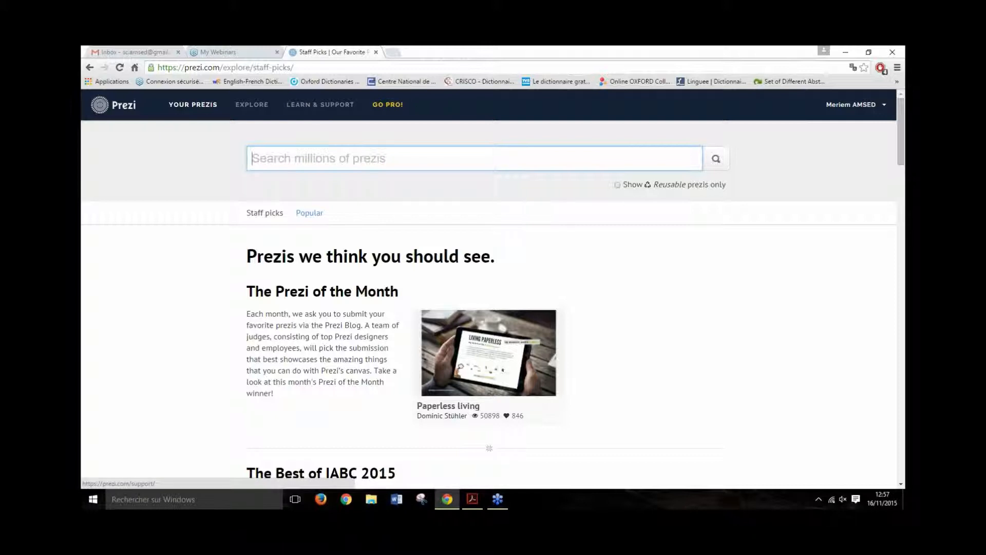
- Open the Learn & Support page and examine its introductory videos, community and knowledge base sections
{"action": "left_click", "coordinate": [328, 109]}
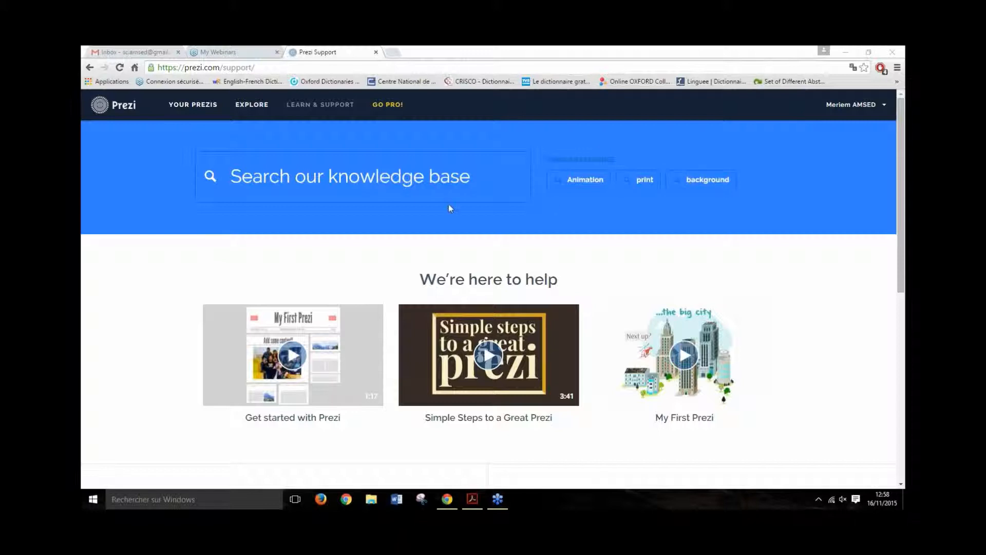
{"action": "scroll", "coordinate": [312, 177], "scroll_direction": "down", "scroll_amount": 4}
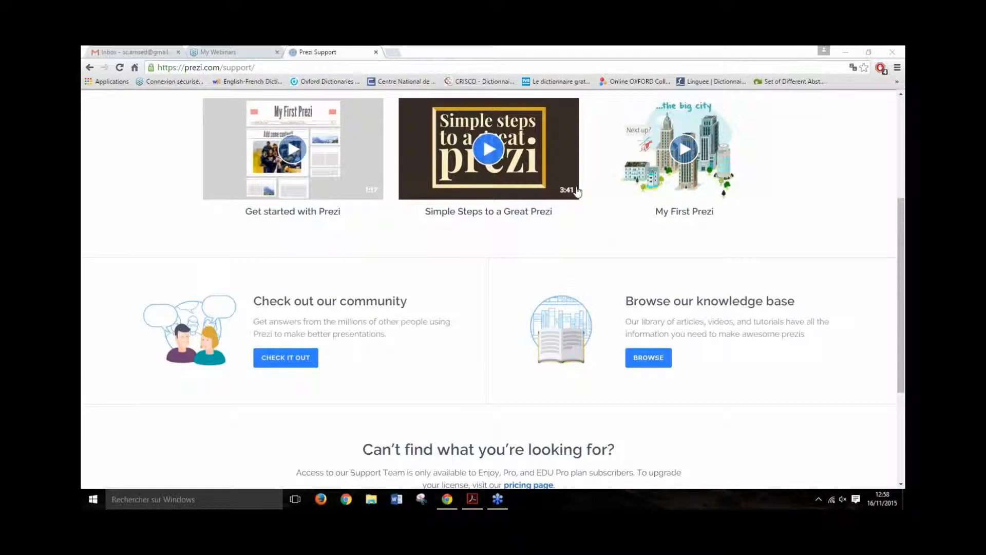
{"action": "scroll", "coordinate": [391, 257], "scroll_direction": "down", "scroll_amount": 1}
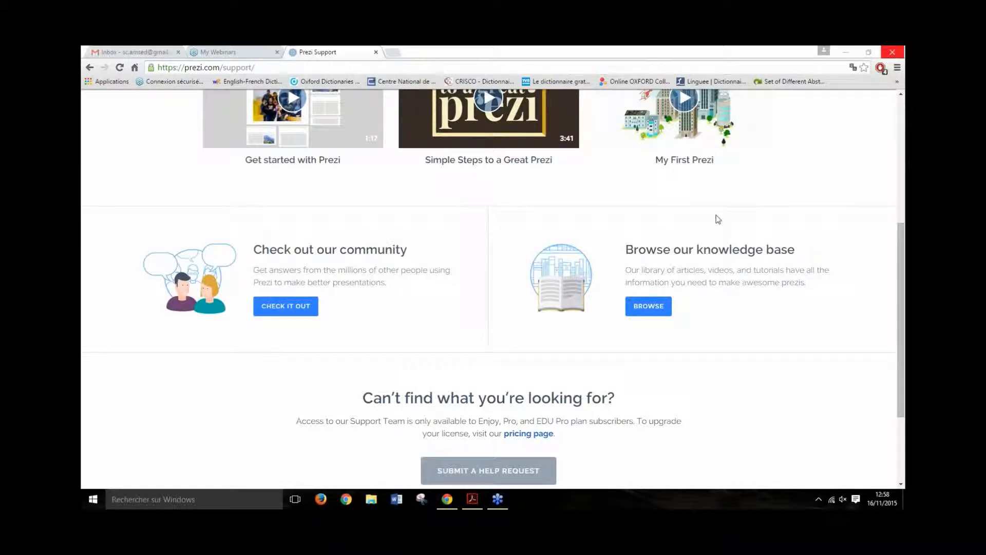
- Open the knowledge base and look through its article categories from First Steps to Troubleshooting
{"action": "left_click", "coordinate": [637, 311]}
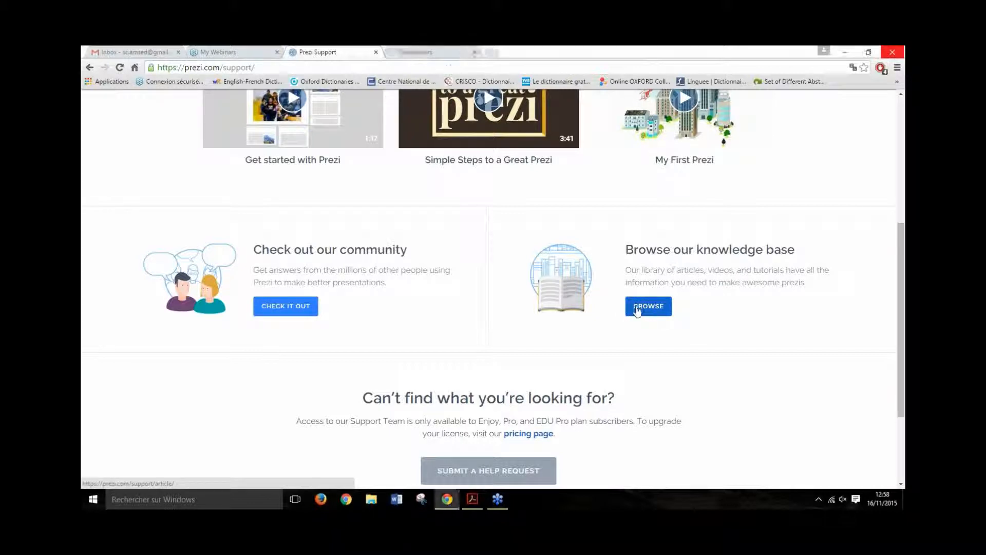
{"action": "left_click", "coordinate": [413, 51]}
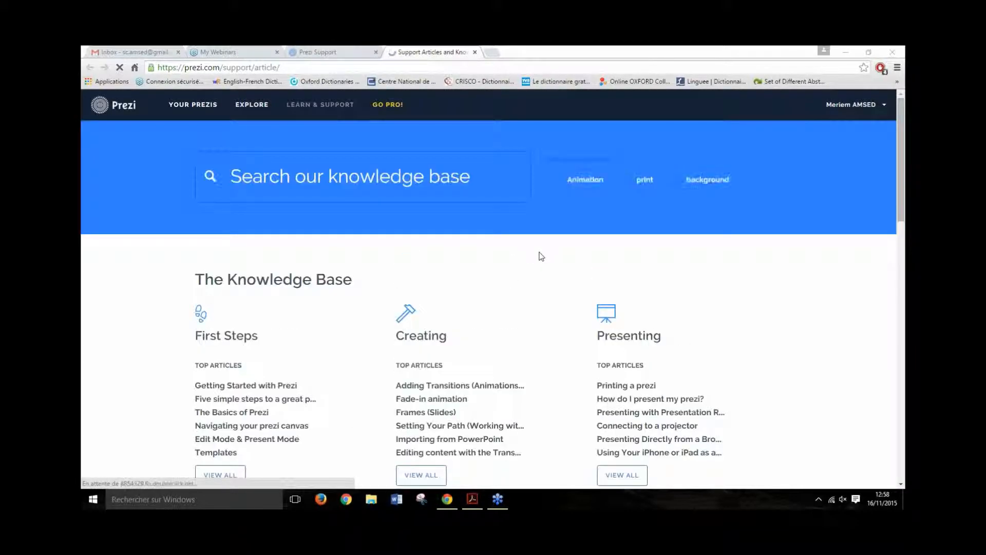
{"action": "scroll", "coordinate": [536, 244], "scroll_direction": "down", "scroll_amount": 1}
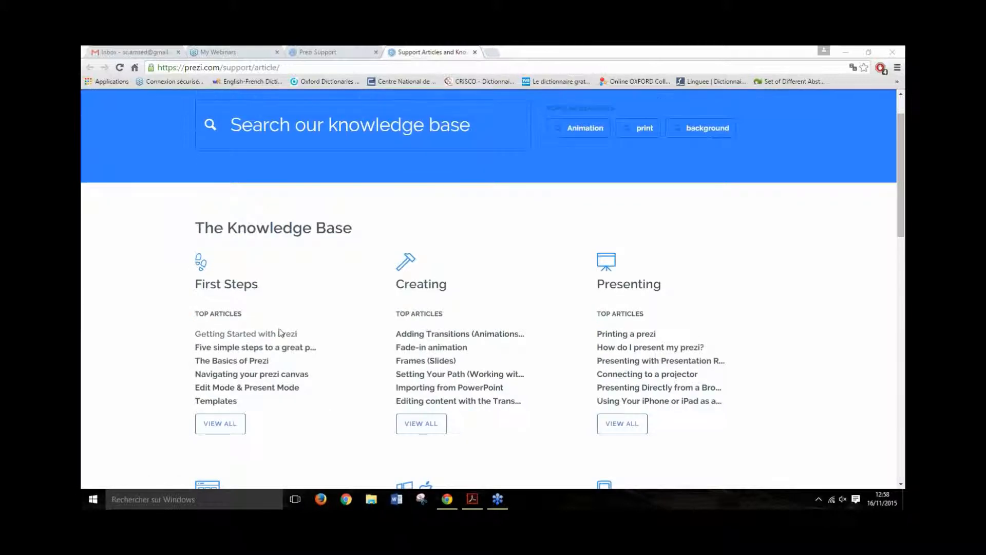
{"action": "scroll", "coordinate": [280, 333], "scroll_direction": "down", "scroll_amount": 2}
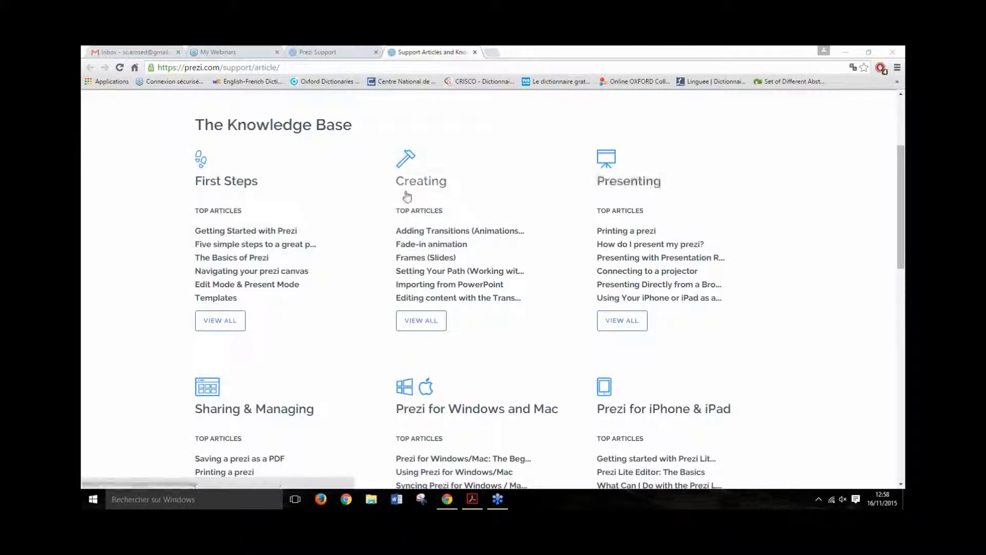
{"action": "scroll", "coordinate": [381, 215], "scroll_direction": "down", "scroll_amount": 5}
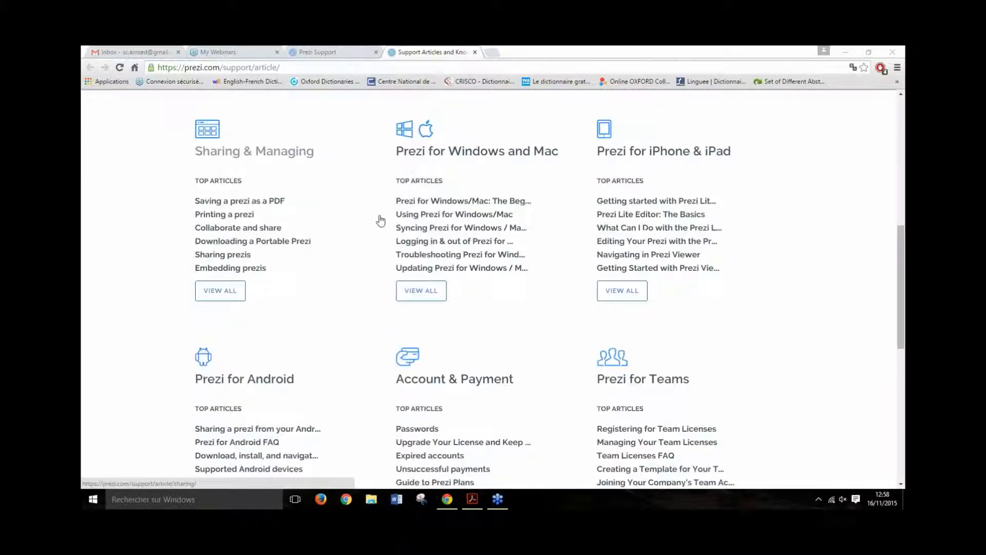
{"action": "scroll", "coordinate": [380, 224], "scroll_direction": "down", "scroll_amount": 3}
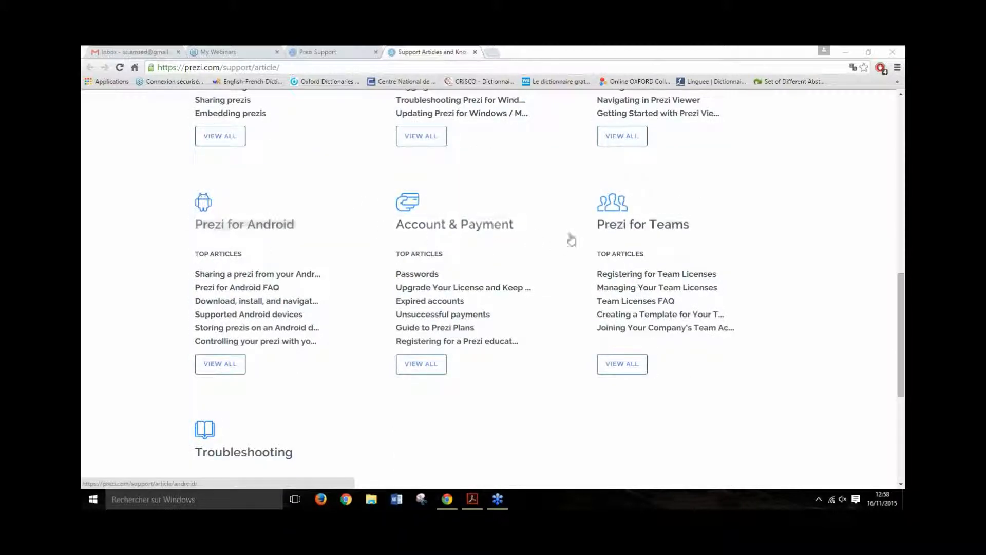
- Open the full article list of the knowledge base's Creating category and look through its articles
{"action": "scroll", "coordinate": [515, 251], "scroll_direction": "up", "scroll_amount": 3}
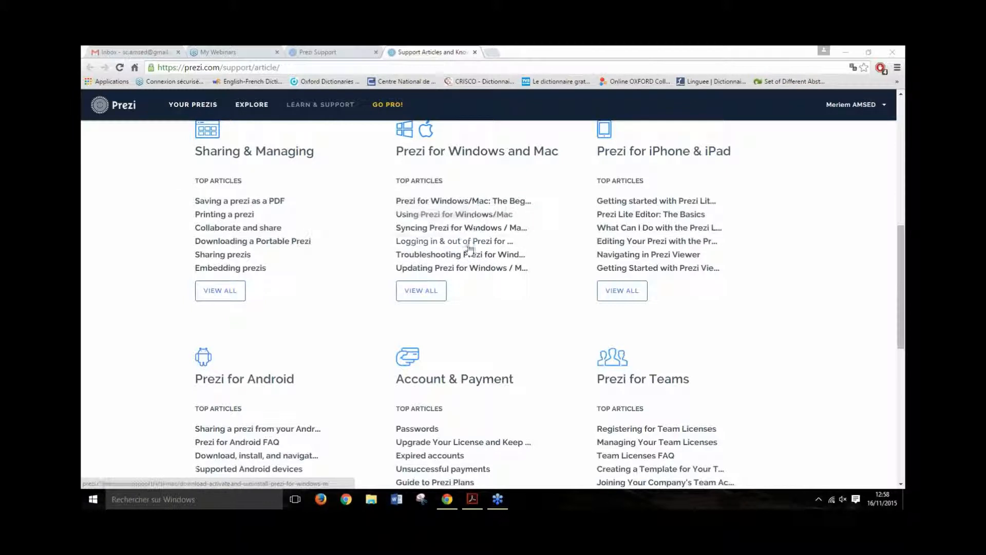
{"action": "scroll", "coordinate": [470, 250], "scroll_direction": "up", "scroll_amount": 4}
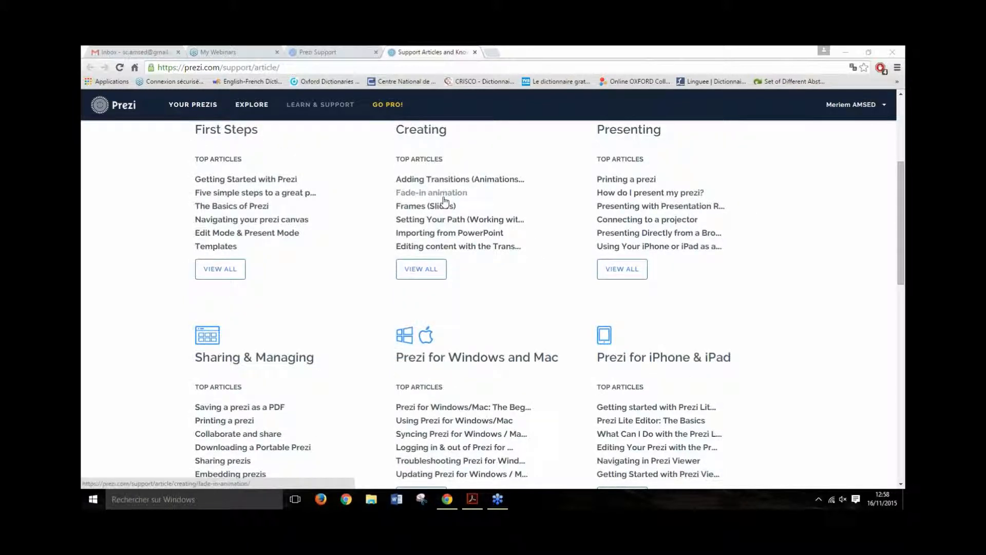
{"action": "scroll", "coordinate": [494, 233], "scroll_direction": "up", "scroll_amount": 4}
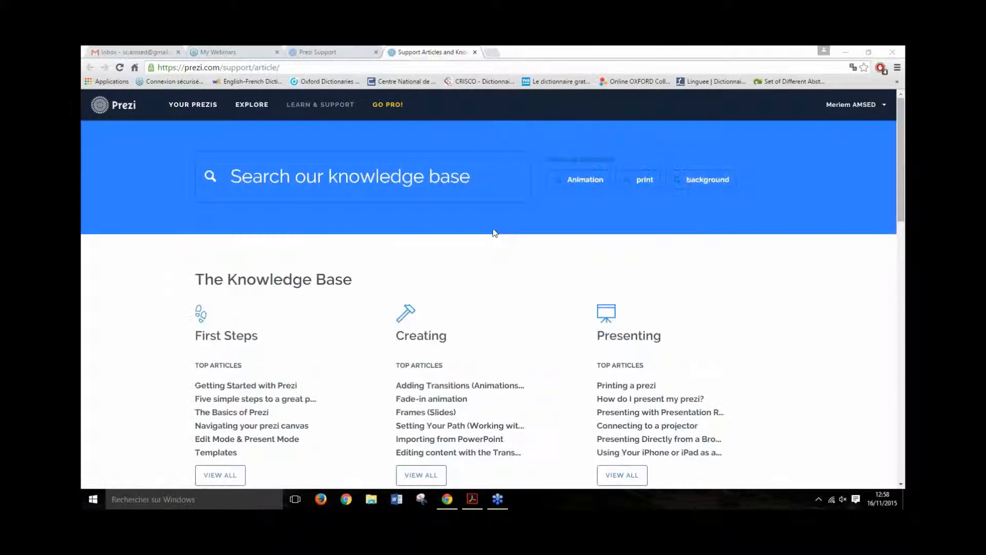
{"action": "scroll", "coordinate": [493, 233], "scroll_direction": "down", "scroll_amount": 4}
{"action": "left_click", "coordinate": [420, 267]}
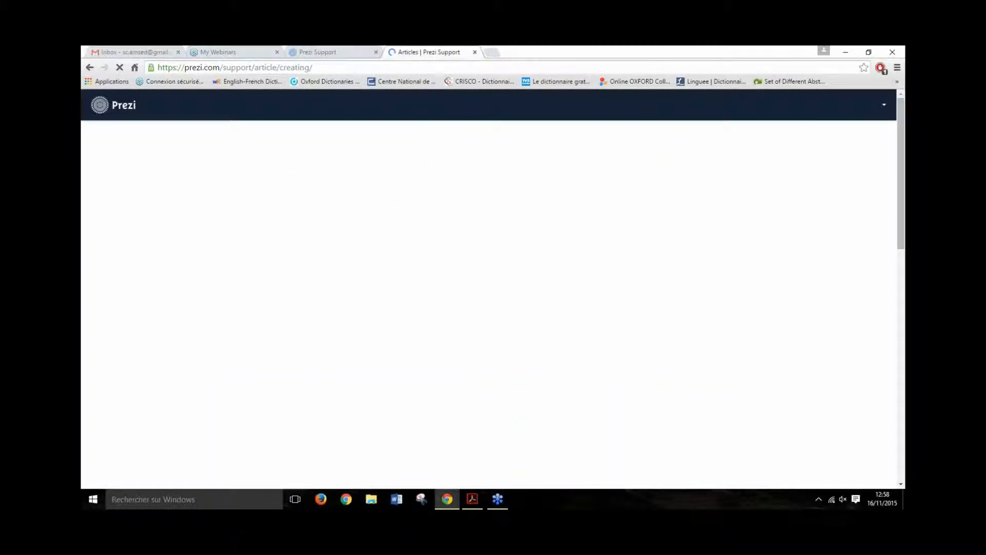
{"action": "scroll", "coordinate": [418, 270], "scroll_direction": "down", "scroll_amount": 10}
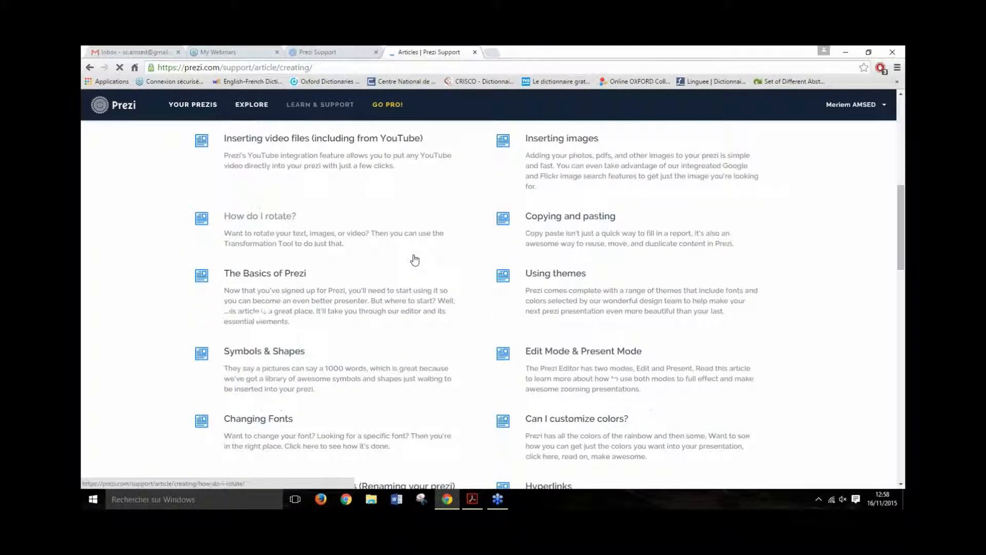
{"action": "scroll", "coordinate": [383, 254], "scroll_direction": "down", "scroll_amount": 16}
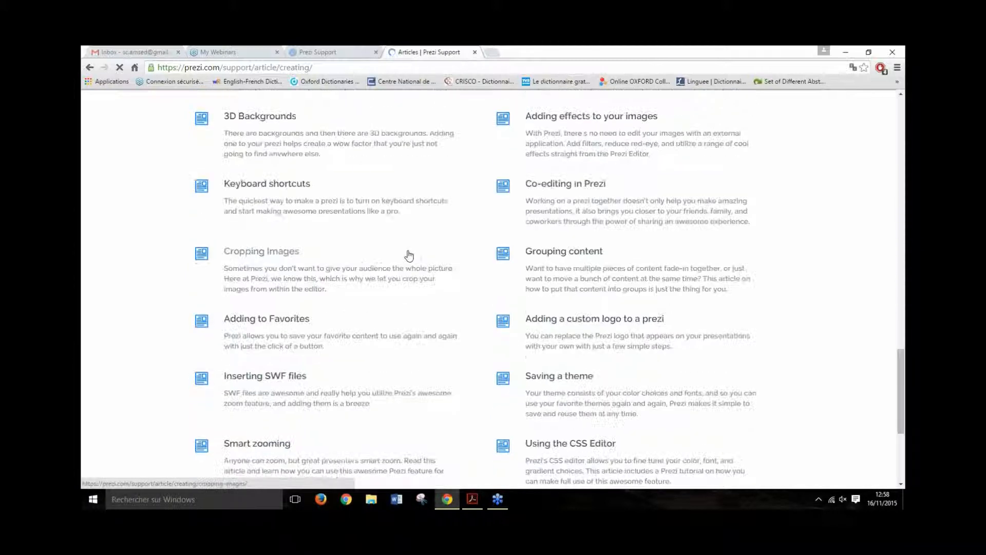
- Close the knowledge base and look over the Prezi Support page, from its help request section to its introductory videos
{"action": "left_click", "coordinate": [474, 52]}
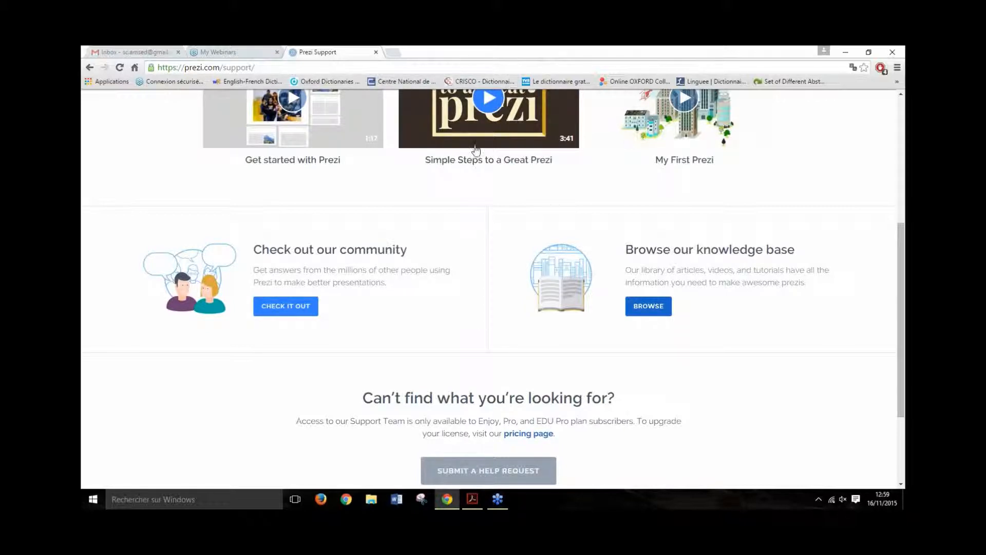
{"action": "scroll", "coordinate": [502, 211], "scroll_direction": "down", "scroll_amount": 3}
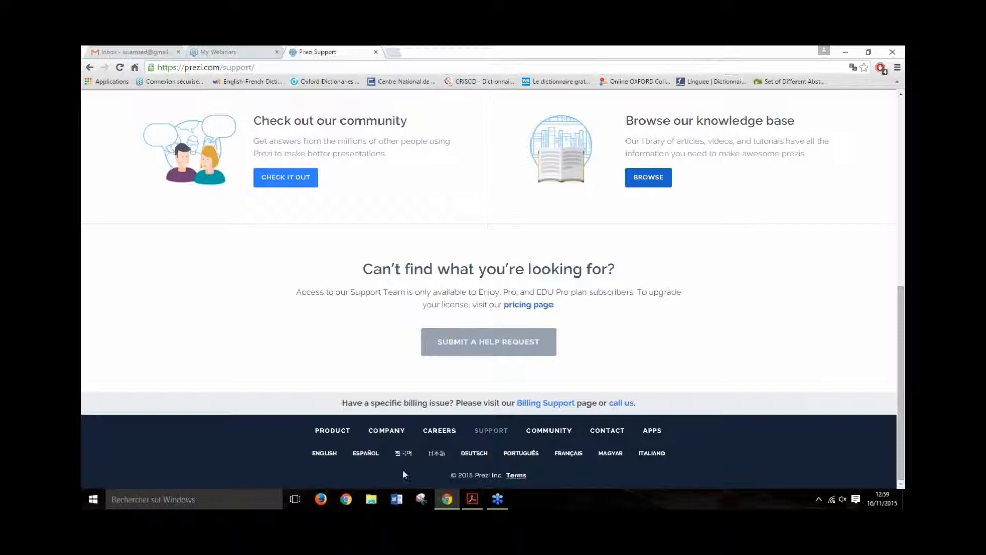
{"action": "scroll", "coordinate": [369, 367], "scroll_direction": "up", "scroll_amount": 10}
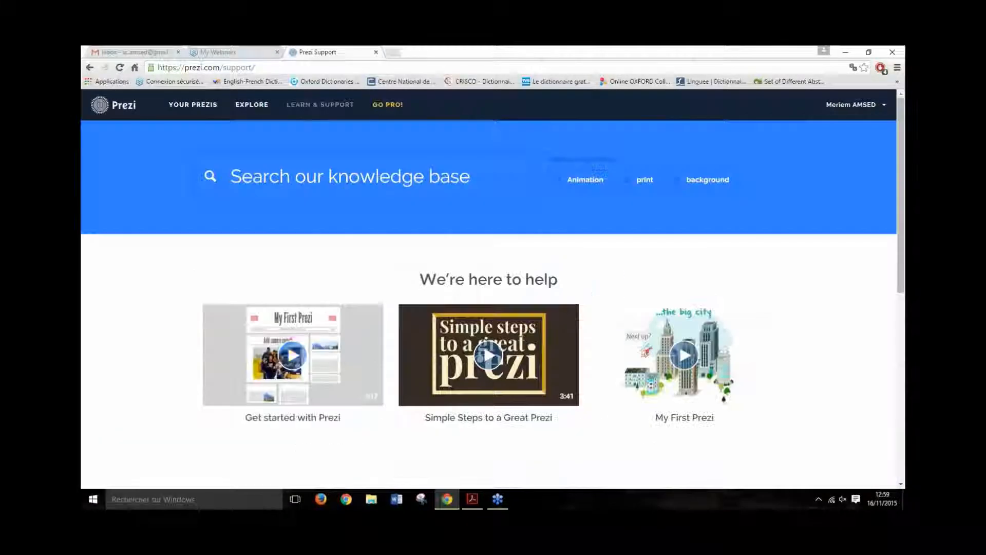
- Return to the overview of all prezis and permanently delete the Untitled Prezi
{"action": "left_click", "coordinate": [192, 104]}
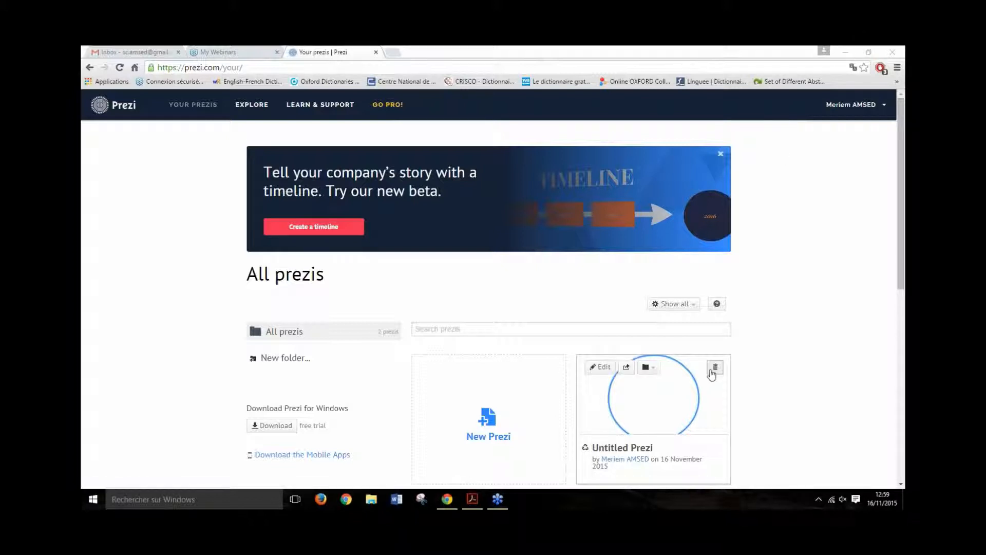
{"action": "left_click", "coordinate": [712, 371]}
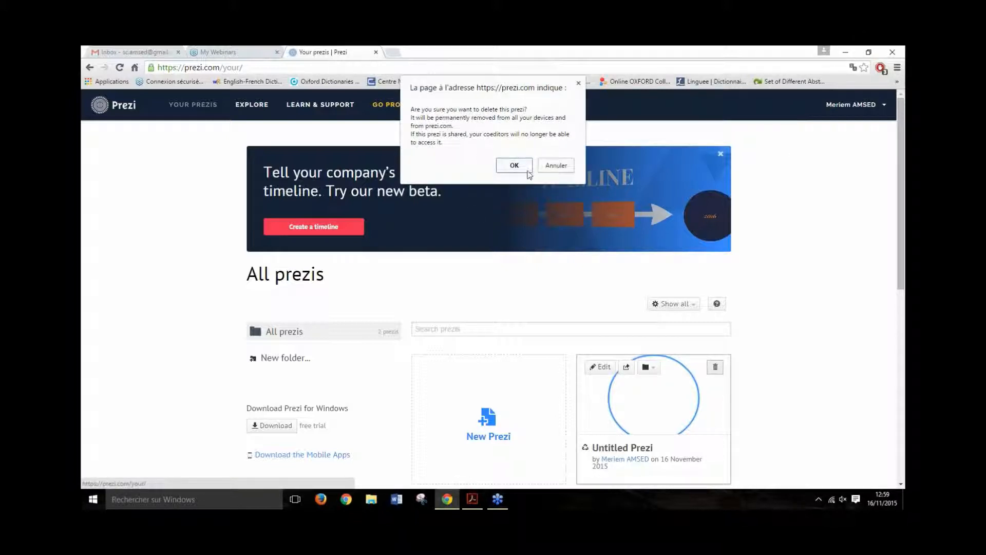
{"action": "left_click", "coordinate": [514, 165]}
{"action": "scroll", "coordinate": [577, 277], "scroll_direction": "down", "scroll_amount": 1}
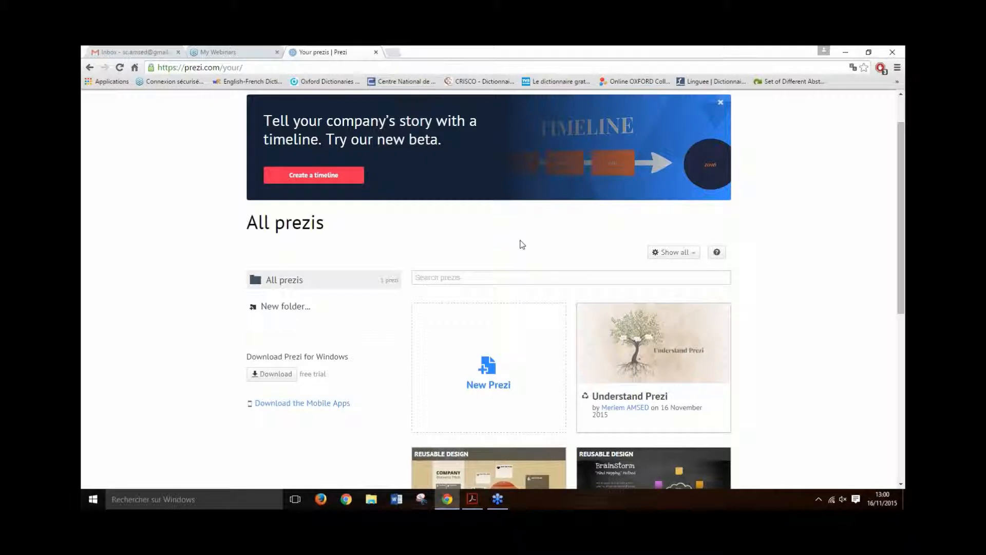
- Switch to the Prezi guide PDF in Adobe Acrobat Reader, look through its first two pages, and close the reader
{"action": "left_click", "coordinate": [473, 501]}
{"action": "scroll", "coordinate": [421, 298], "scroll_direction": "down", "scroll_amount": 5}
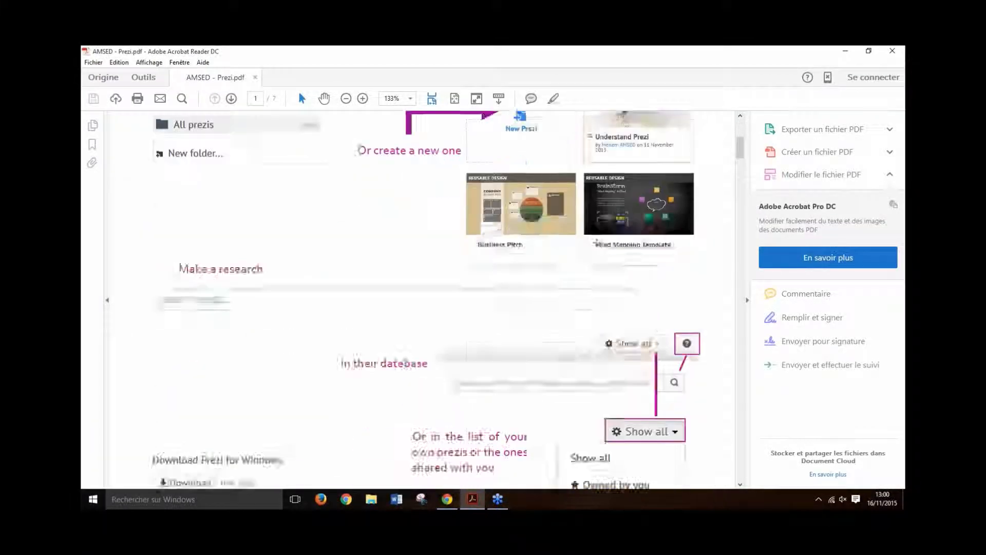
{"action": "scroll", "coordinate": [590, 247], "scroll_direction": "down", "scroll_amount": 10}
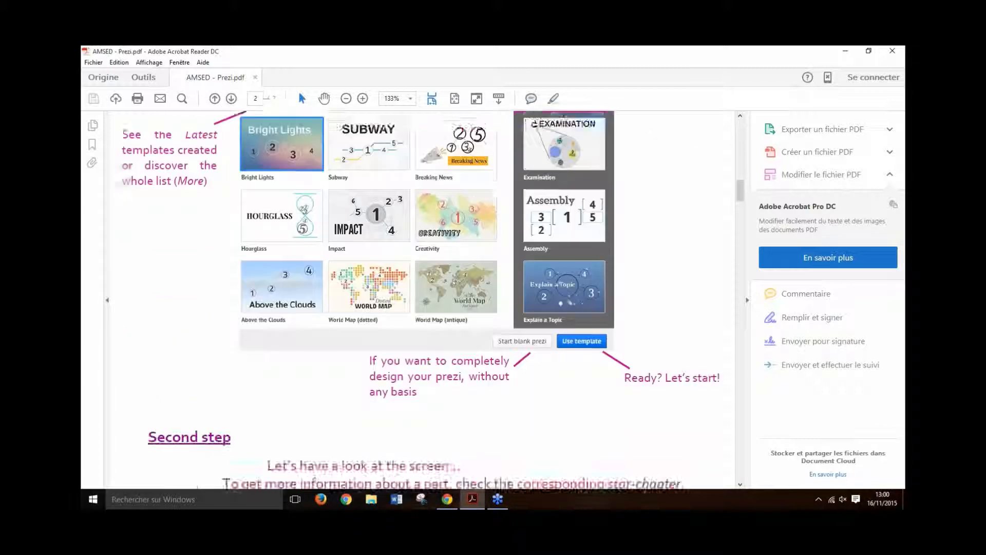
{"action": "scroll", "coordinate": [422, 297], "scroll_direction": "down", "scroll_amount": 8}
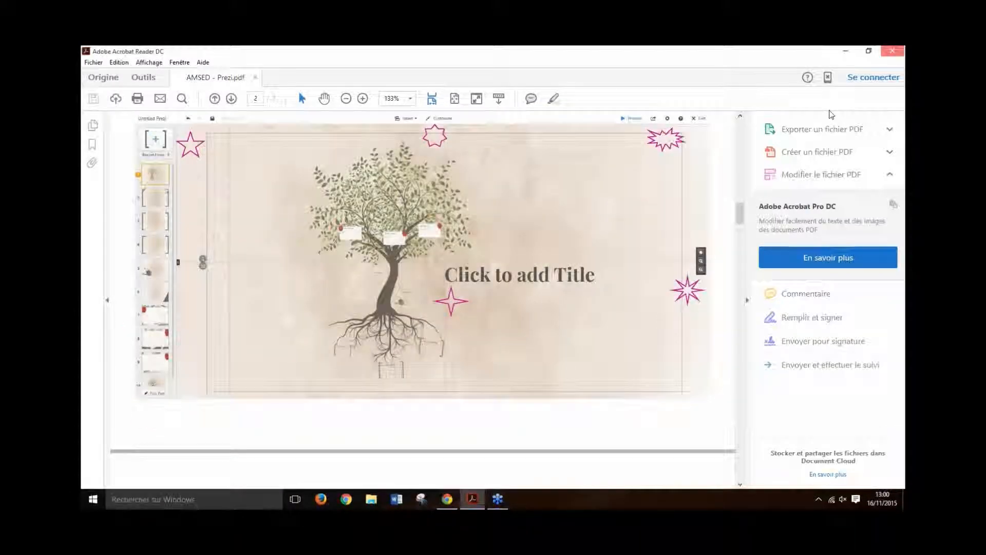
{"action": "left_click", "coordinate": [893, 52]}
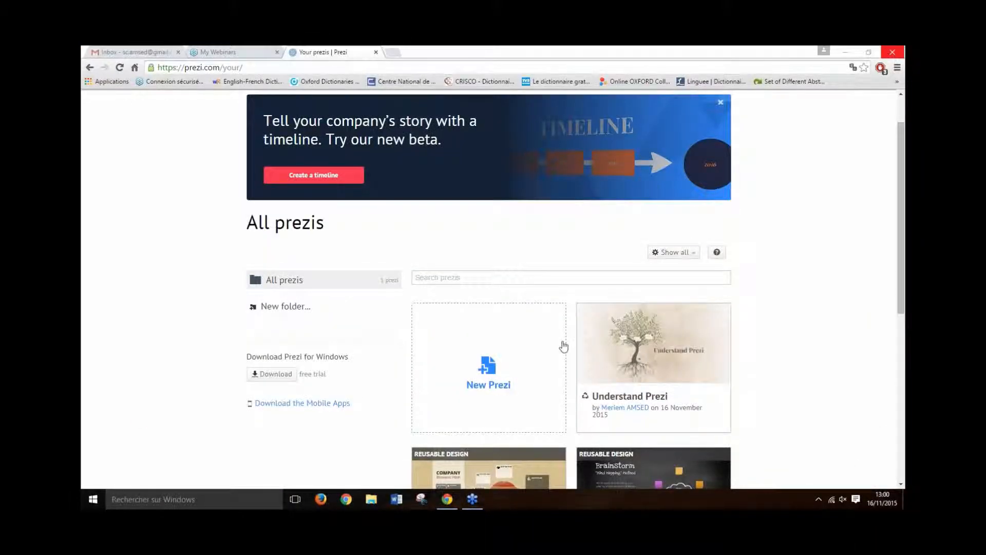